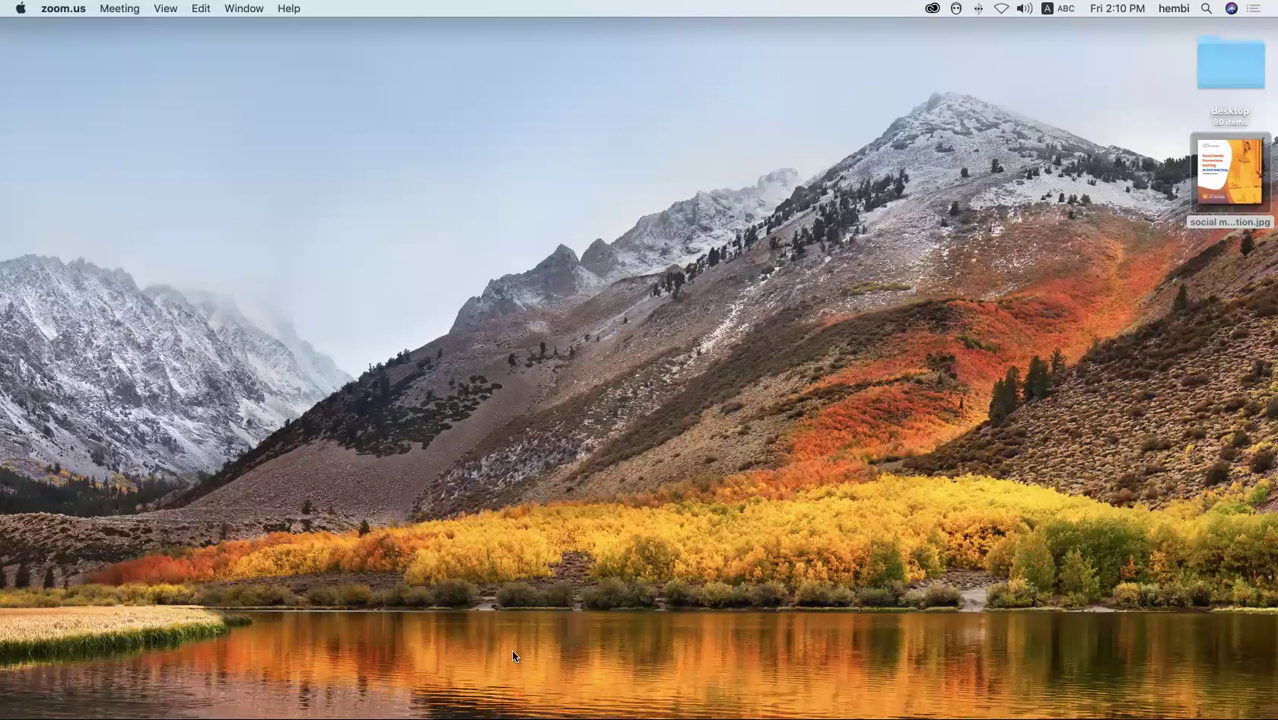
# Bring Chrome forward, clear the leftover address text and load facebook.com/ads.
pyautogui.click(305, 692)
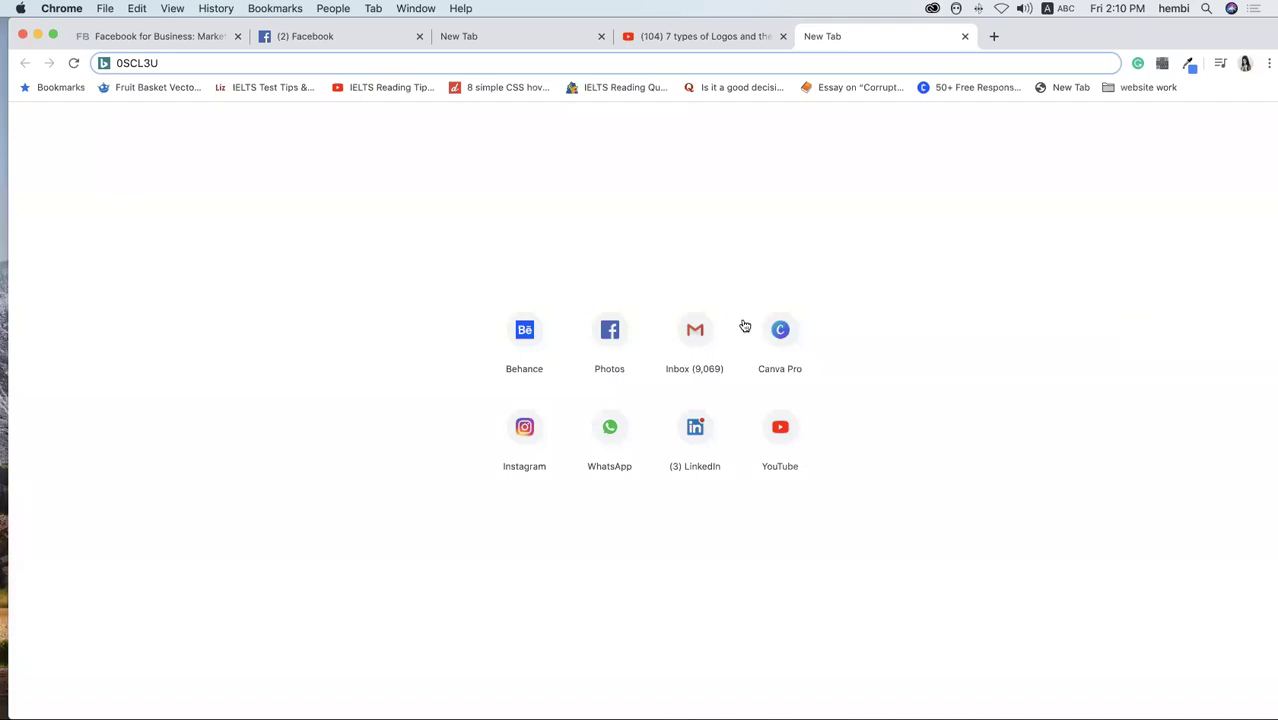
pyautogui.press('BackSpace')
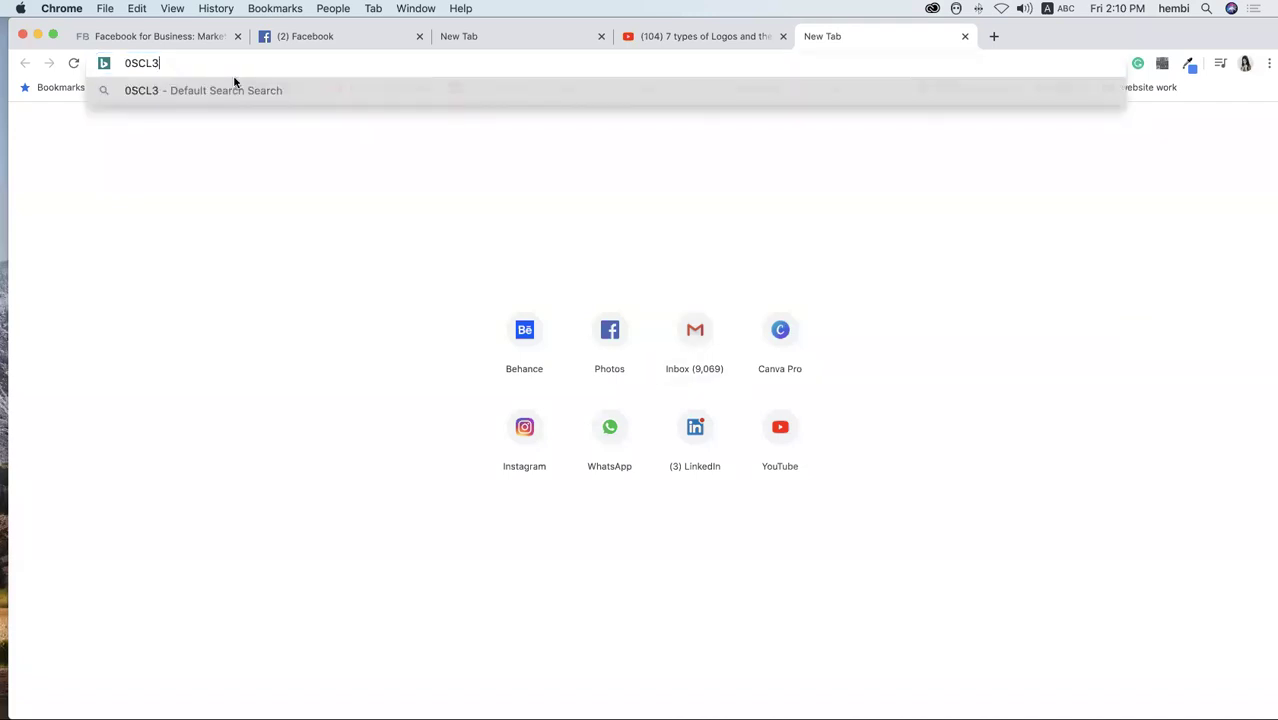
pyautogui.press('BackSpace')
pyautogui.press('BackSpace')
pyautogui.press('BackSpace')
pyautogui.write('fac')
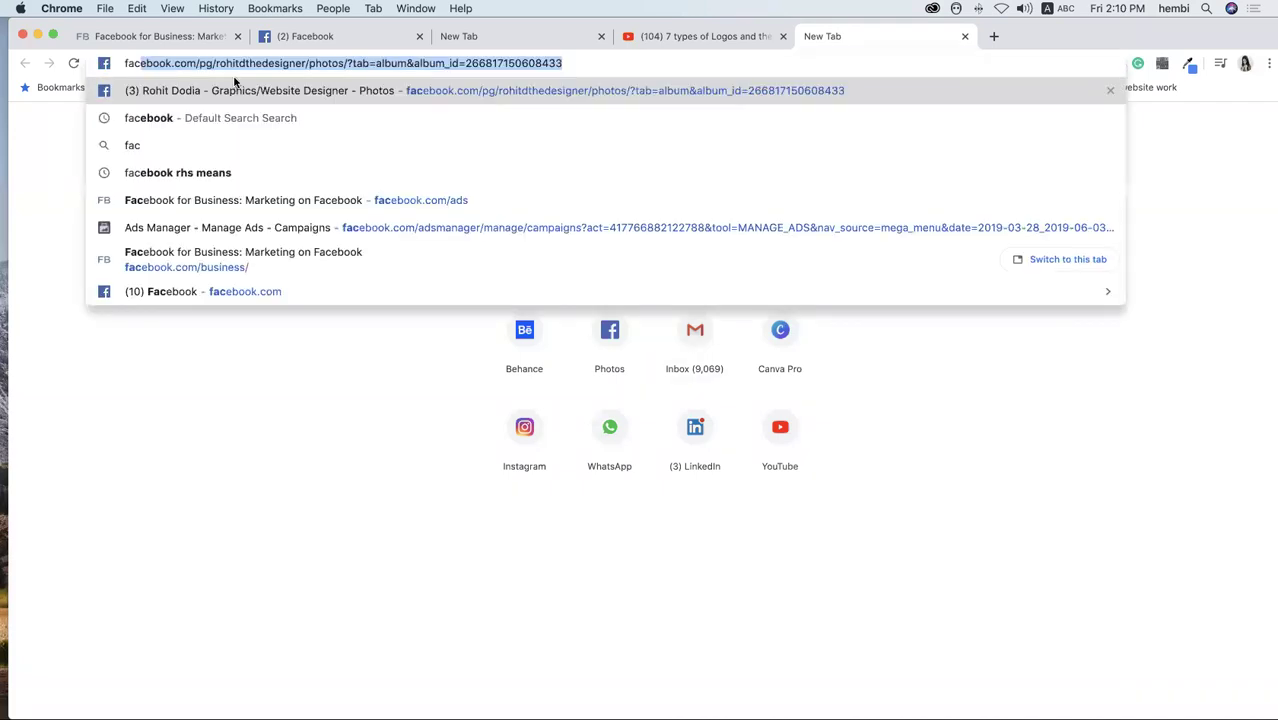
pyautogui.write('ebook.co')
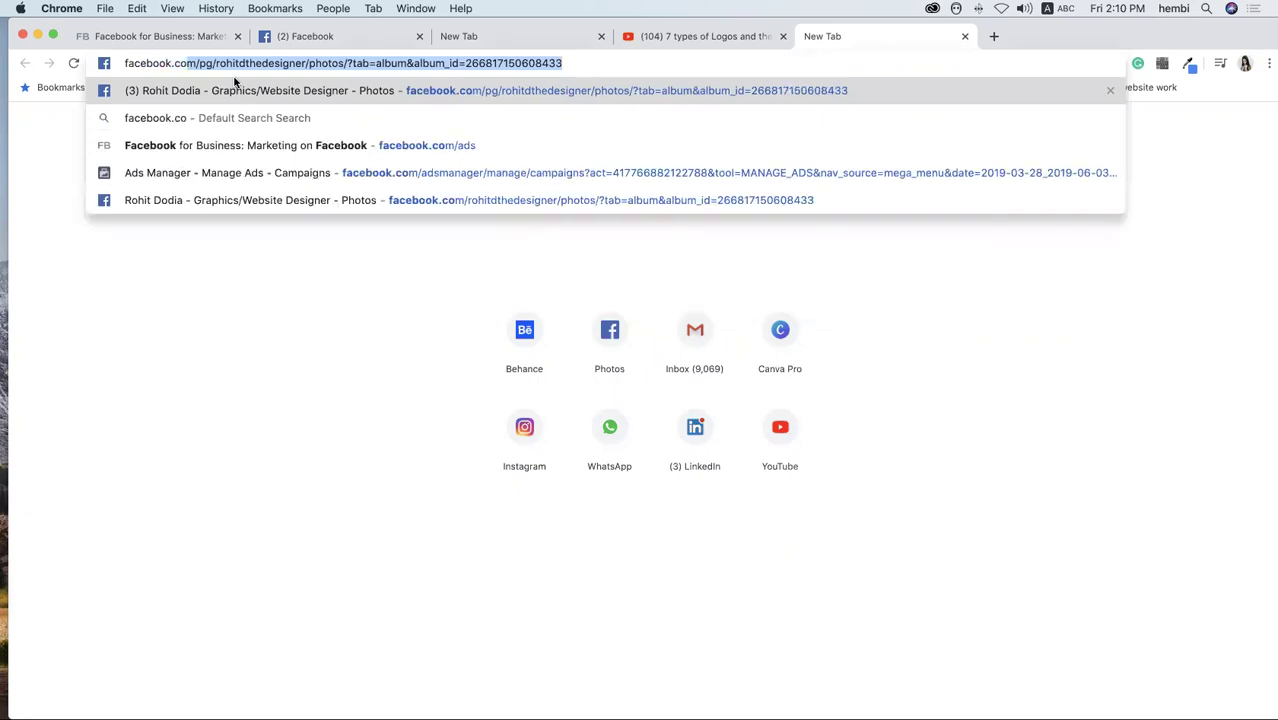
pyautogui.write('m/ads')
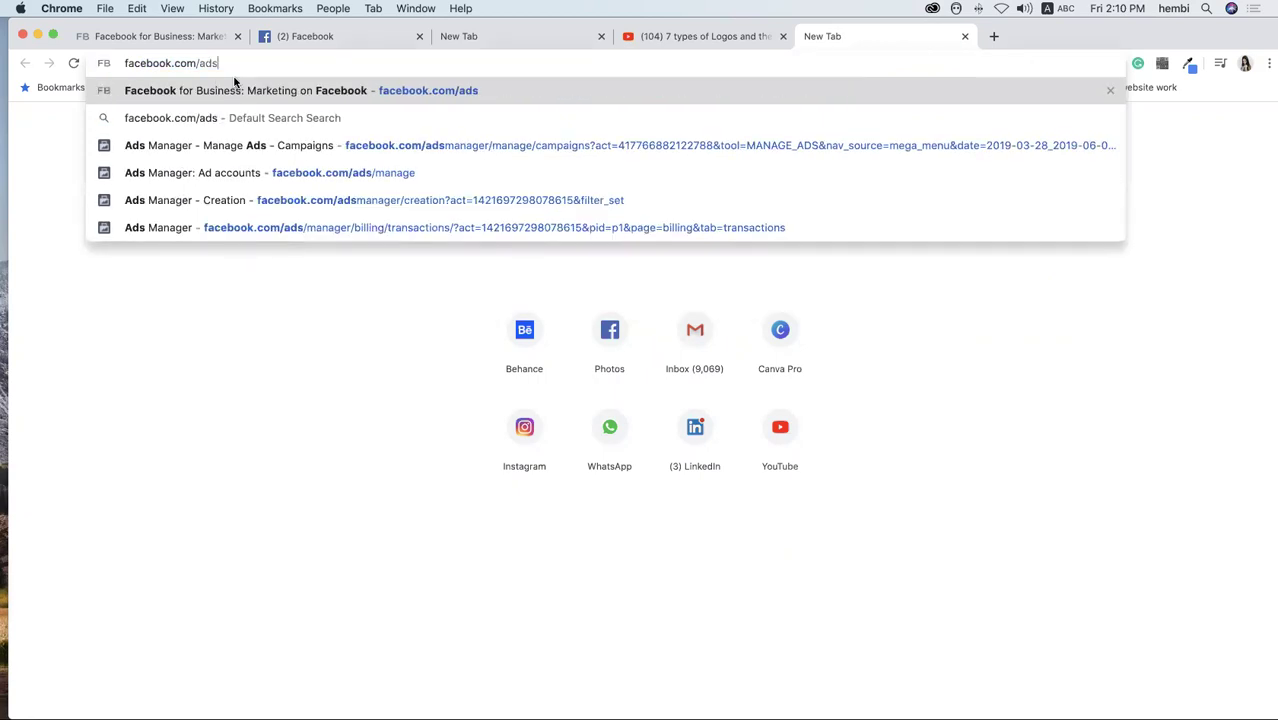
pyautogui.press('Return')
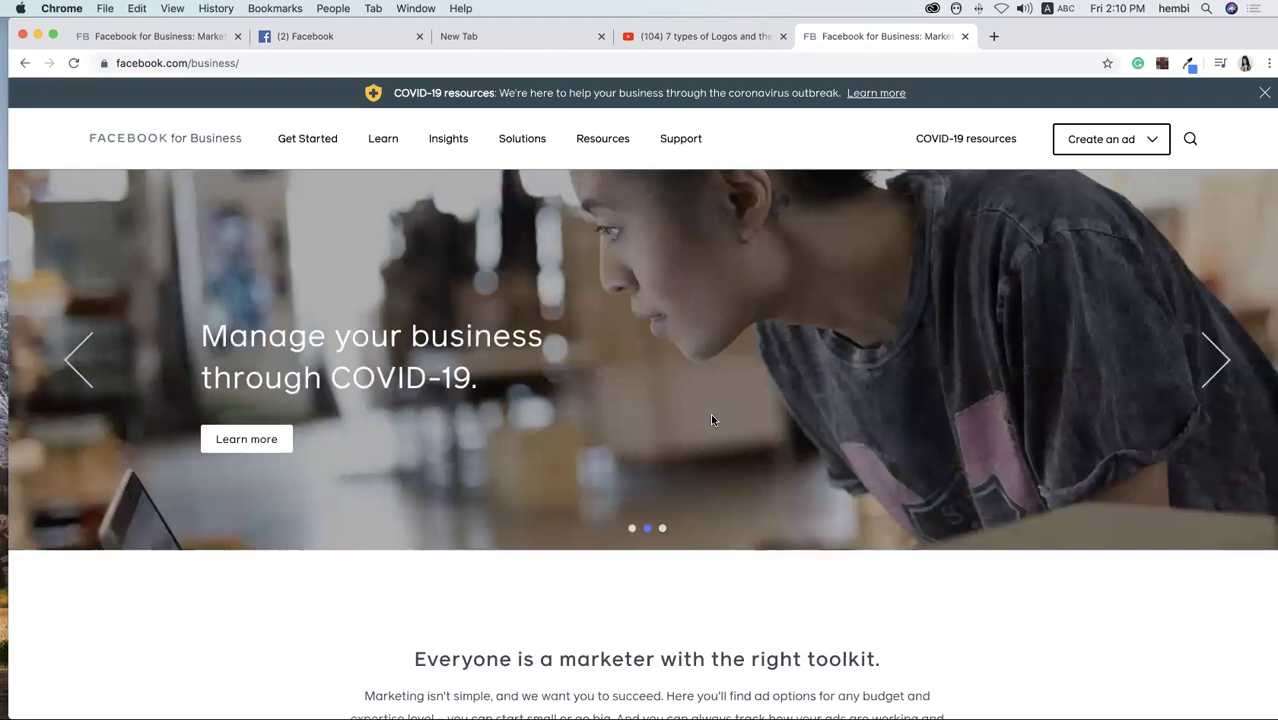
pyautogui.click(66, 346)
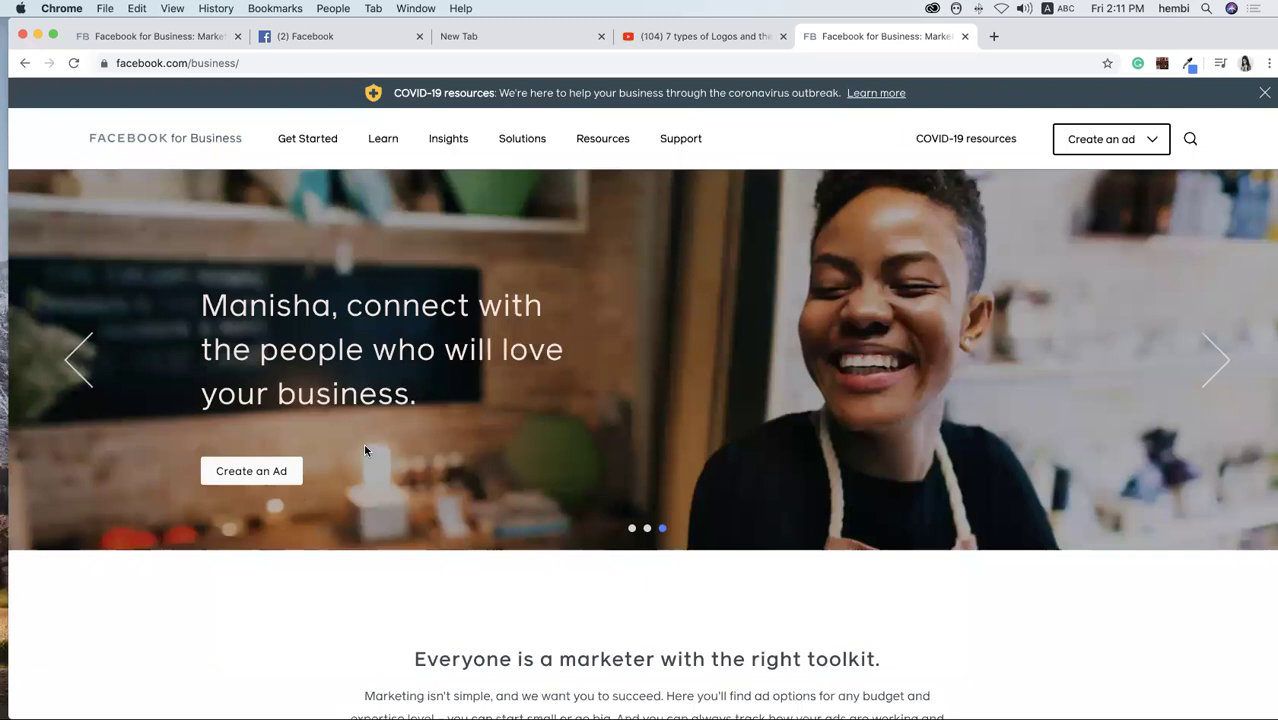
pyautogui.scroll(-5, 833, 548)
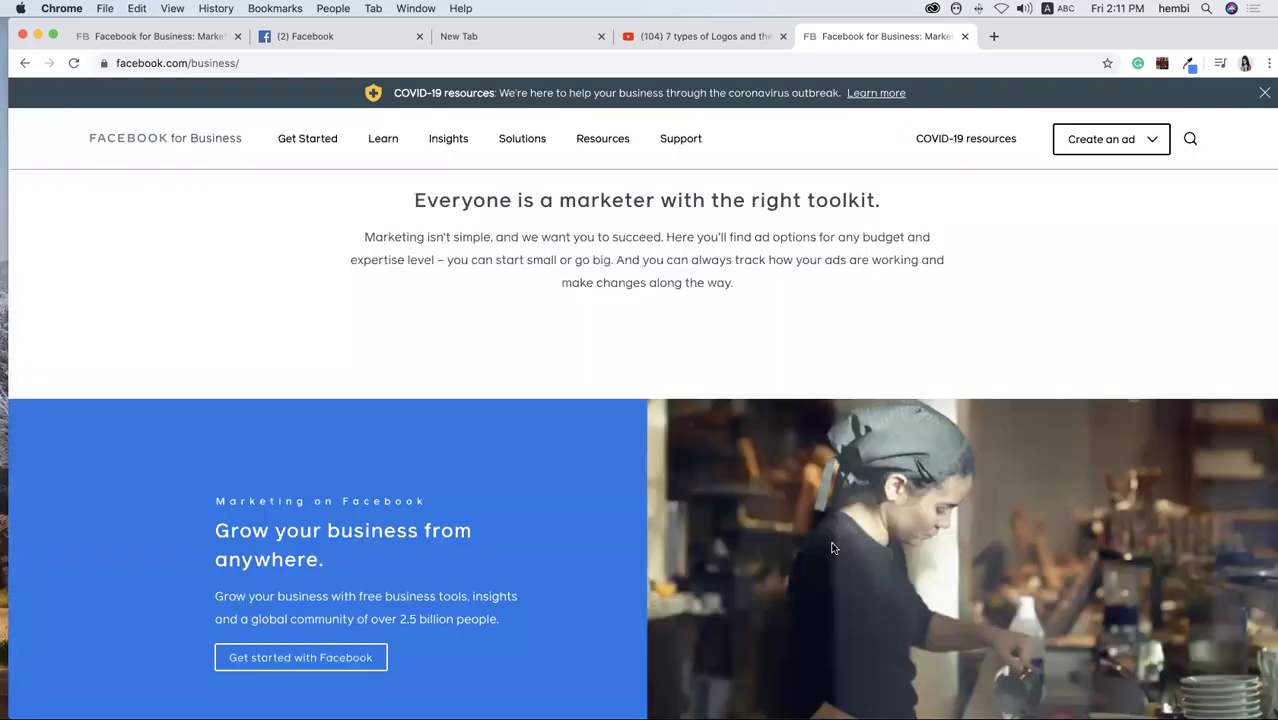
pyautogui.scroll(-4, 833, 548)
pyautogui.scroll(10, 833, 548)
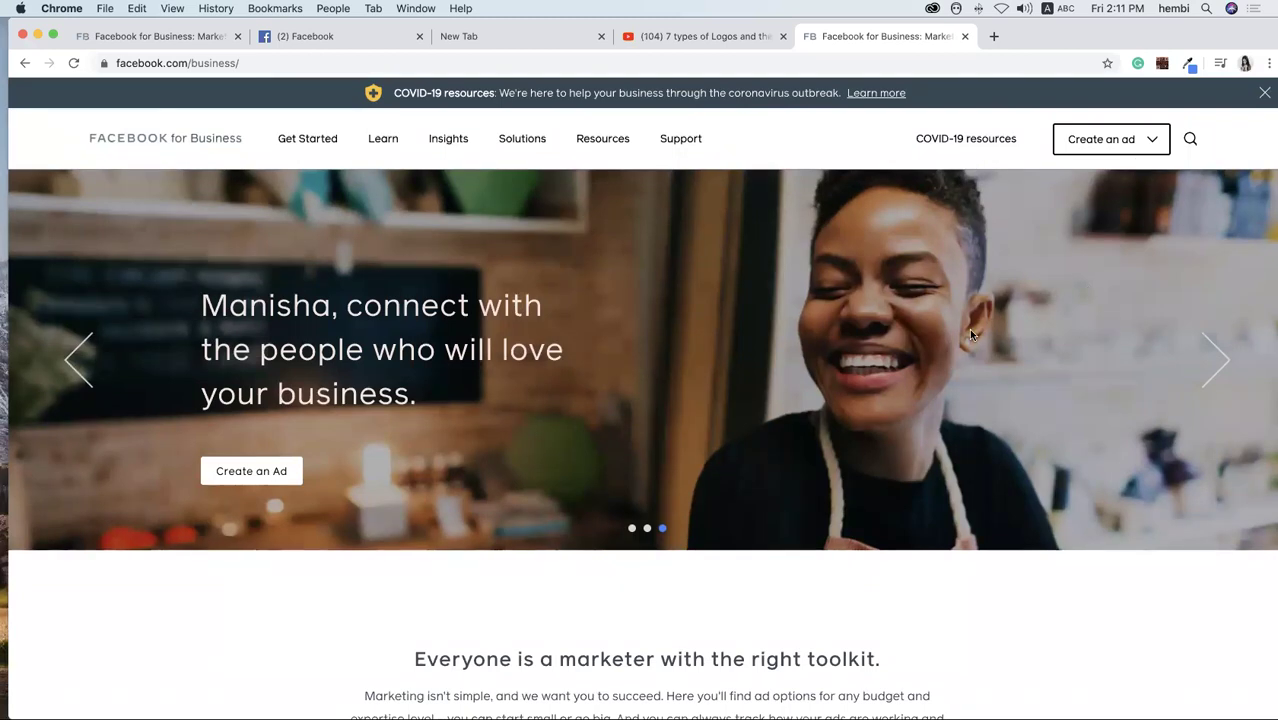
pyautogui.scroll(-3, 968, 334)
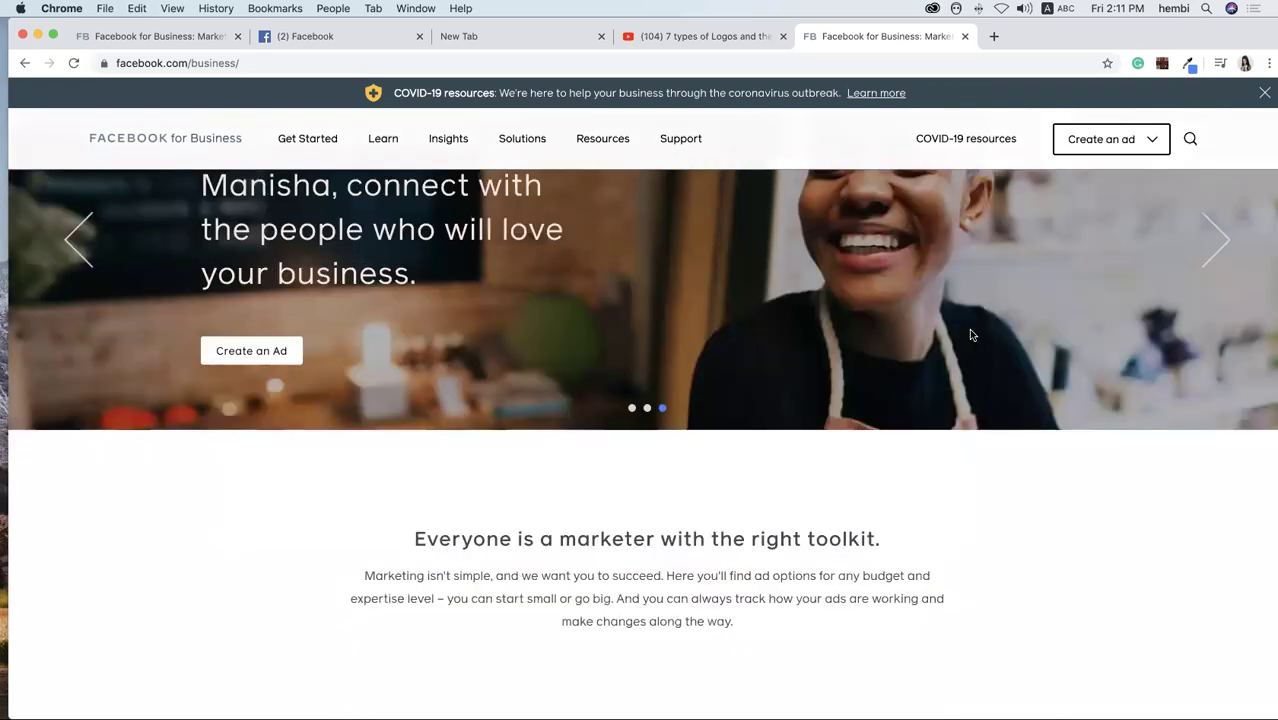
pyautogui.scroll(-5, 970, 334)
pyautogui.scroll(-4, 970, 335)
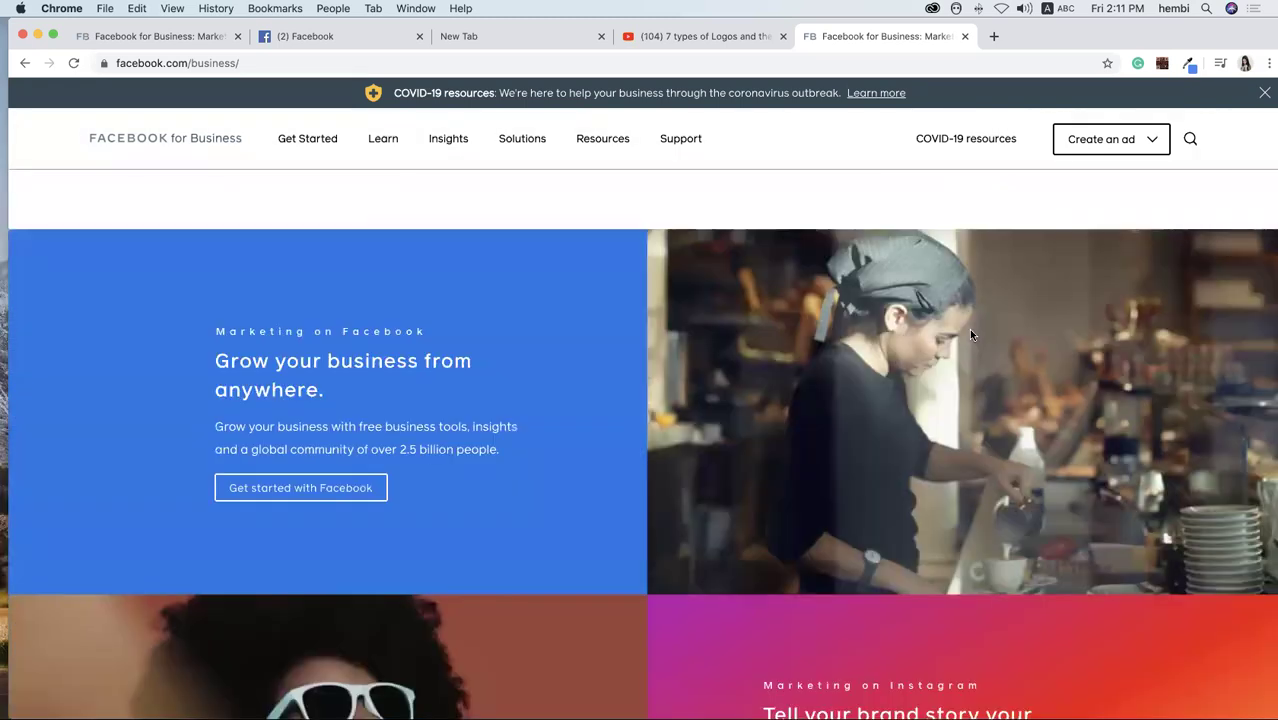
pyautogui.scroll(-3, 970, 334)
pyautogui.scroll(-10, 970, 334)
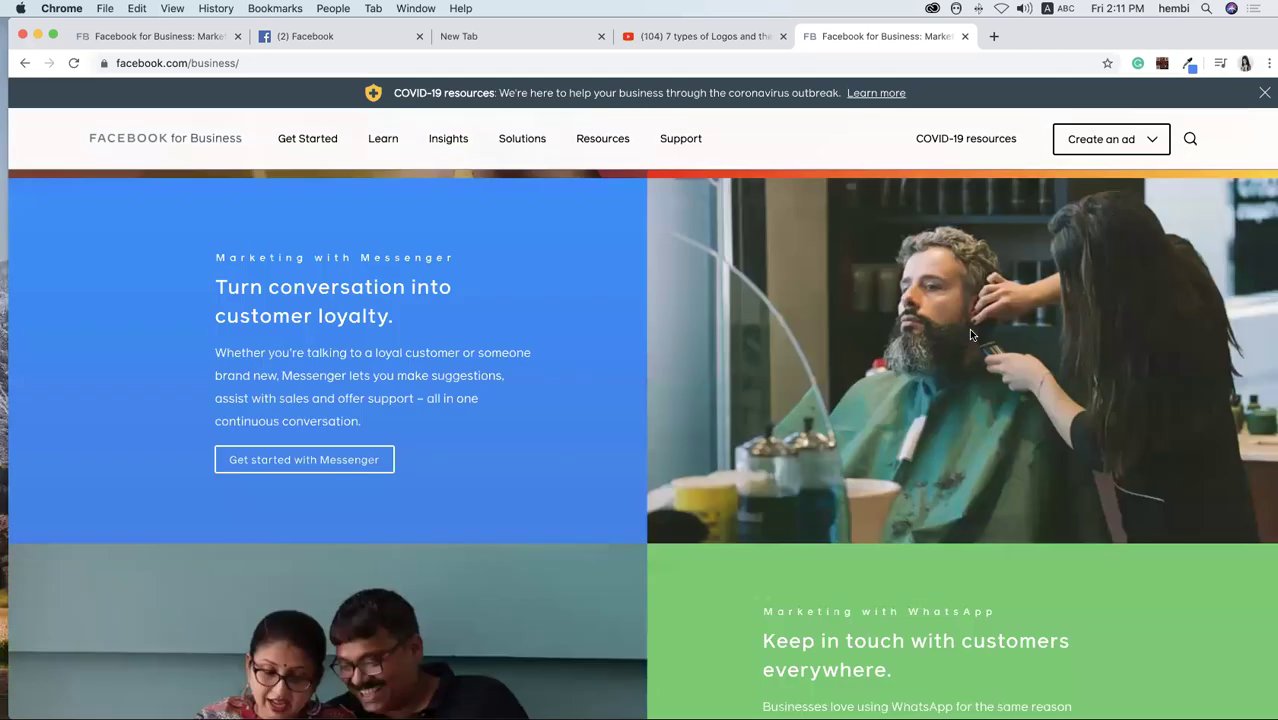
pyautogui.scroll(-3, 970, 334)
pyautogui.scroll(-2, 970, 335)
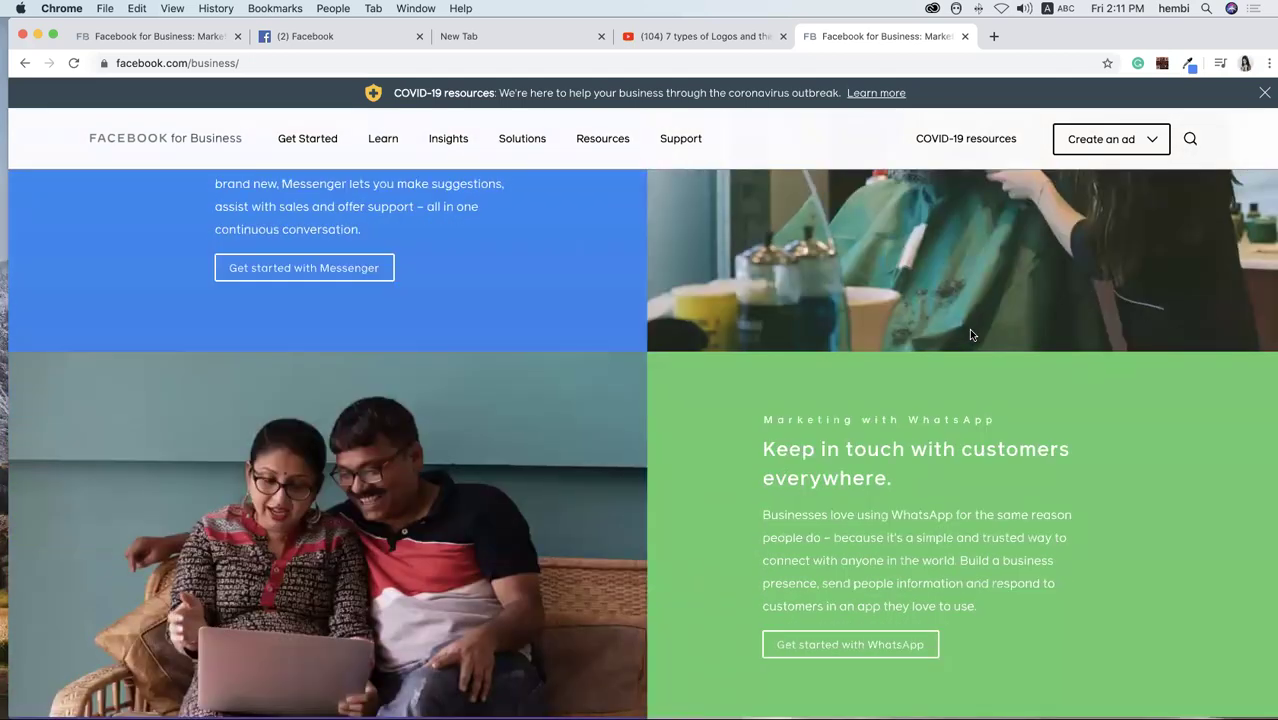
pyautogui.scroll(-10, 970, 334)
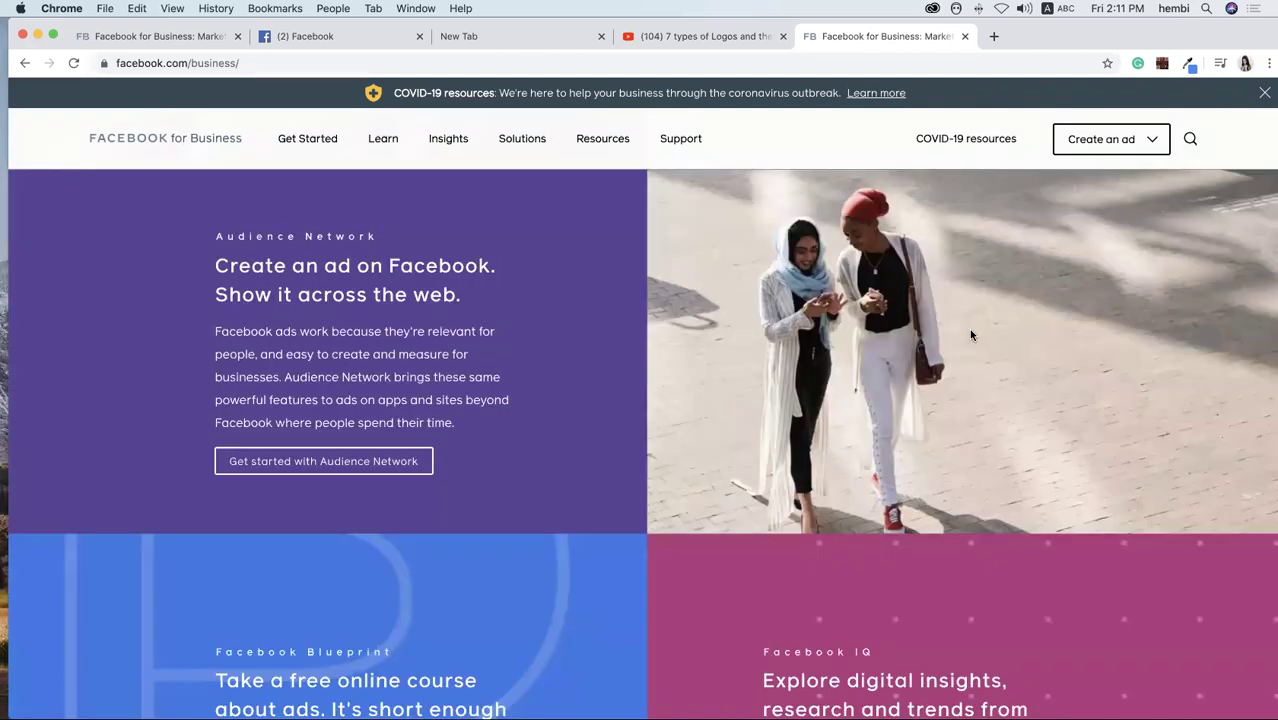
pyautogui.scroll(-10, 970, 335)
pyautogui.scroll(-3, 970, 335)
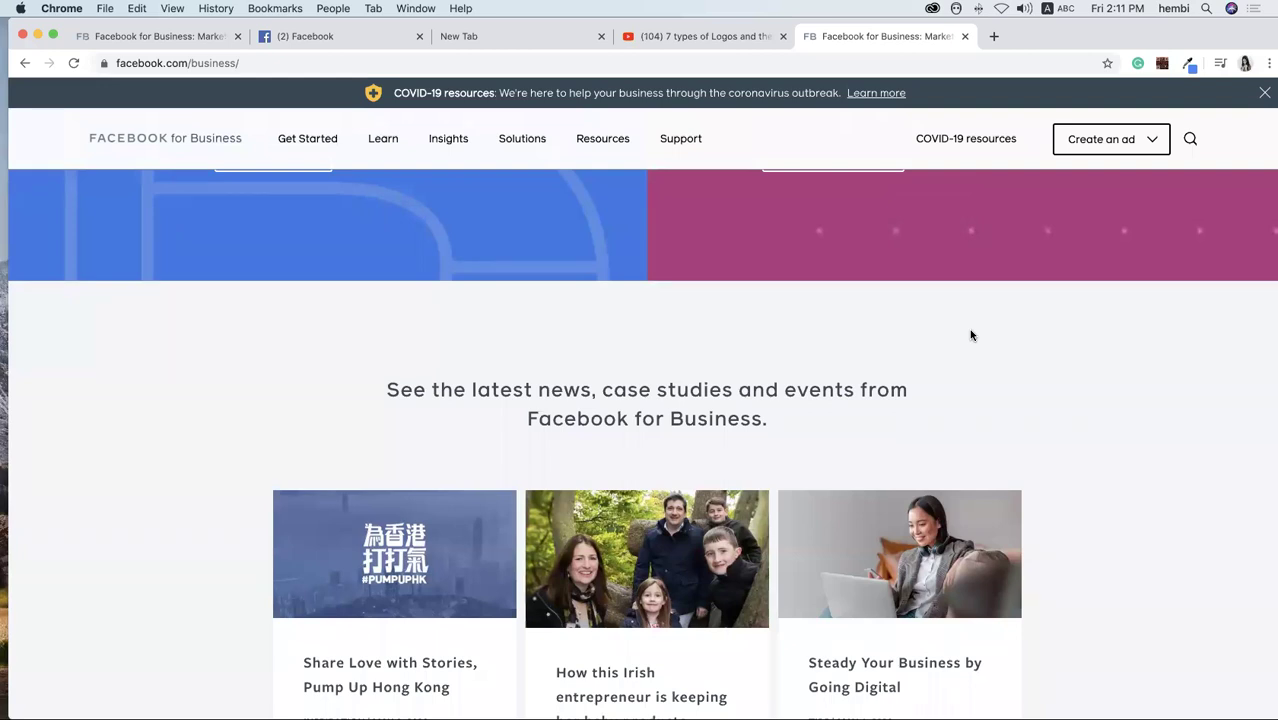
pyautogui.scroll(-1, 970, 335)
pyautogui.scroll(-1, 873, 321)
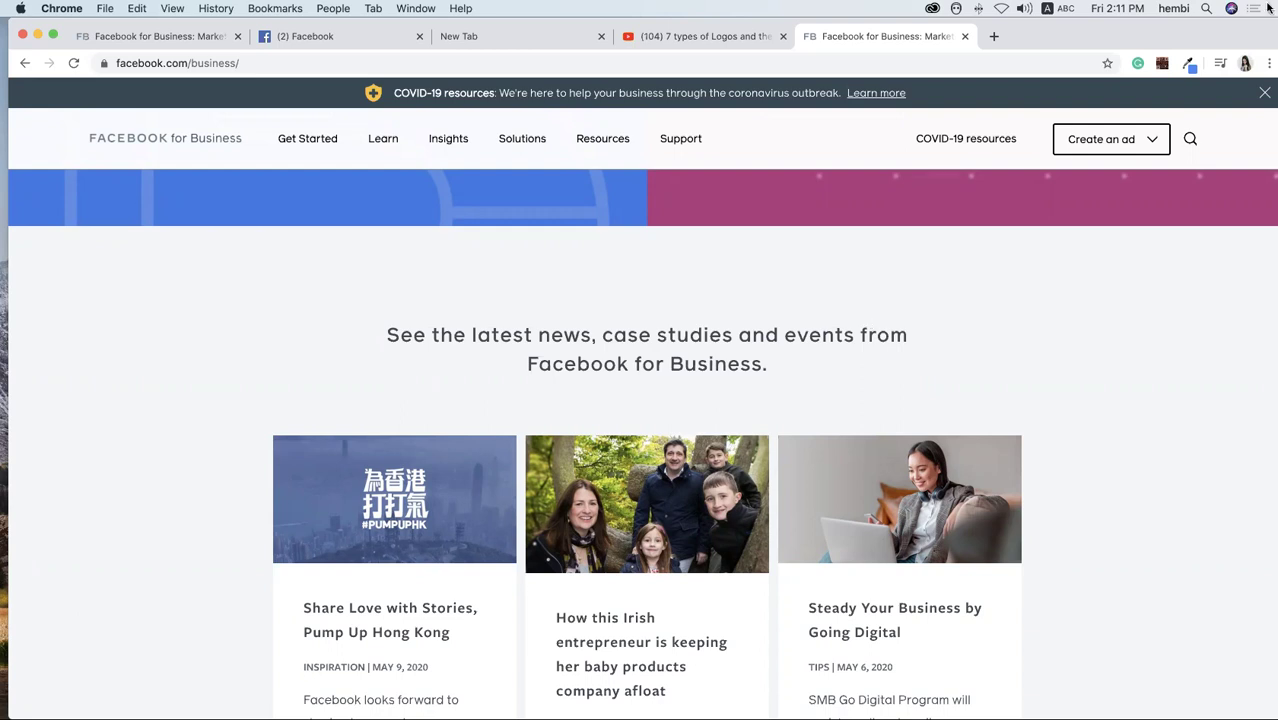
pyautogui.scroll(2, 247, 94)
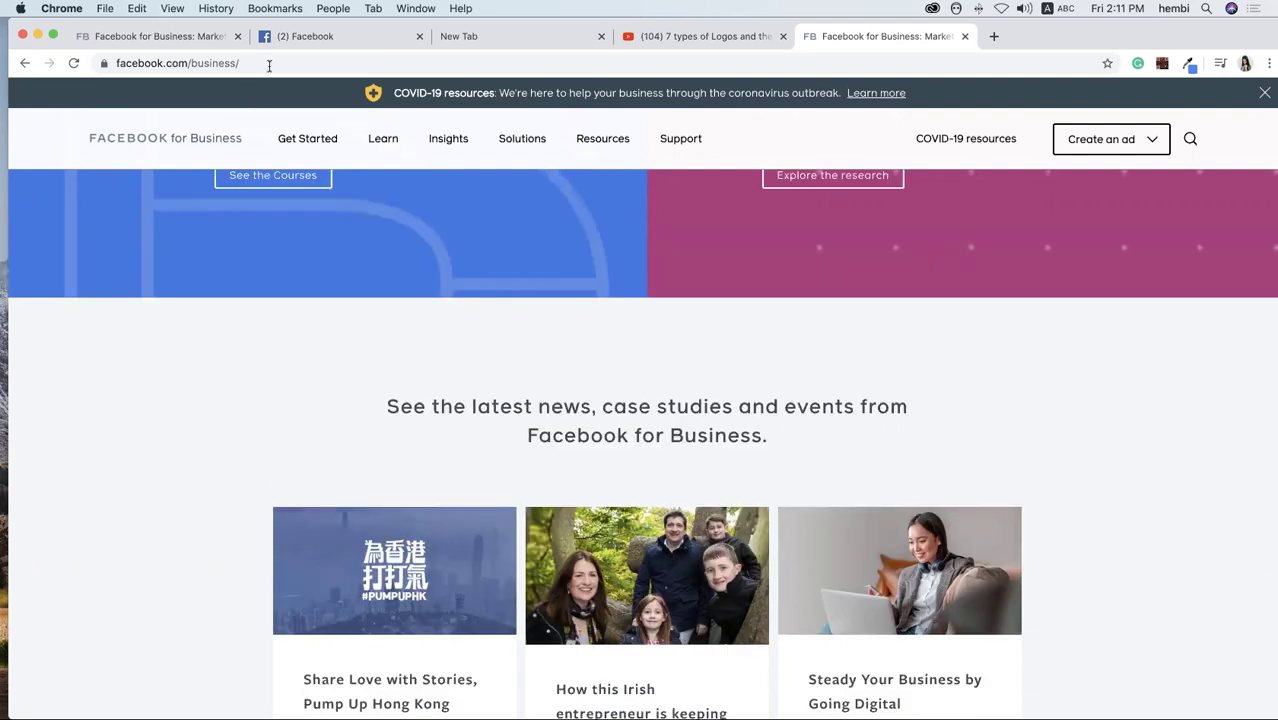
pyautogui.scroll(4, 344, 70)
pyautogui.click(366, 65)
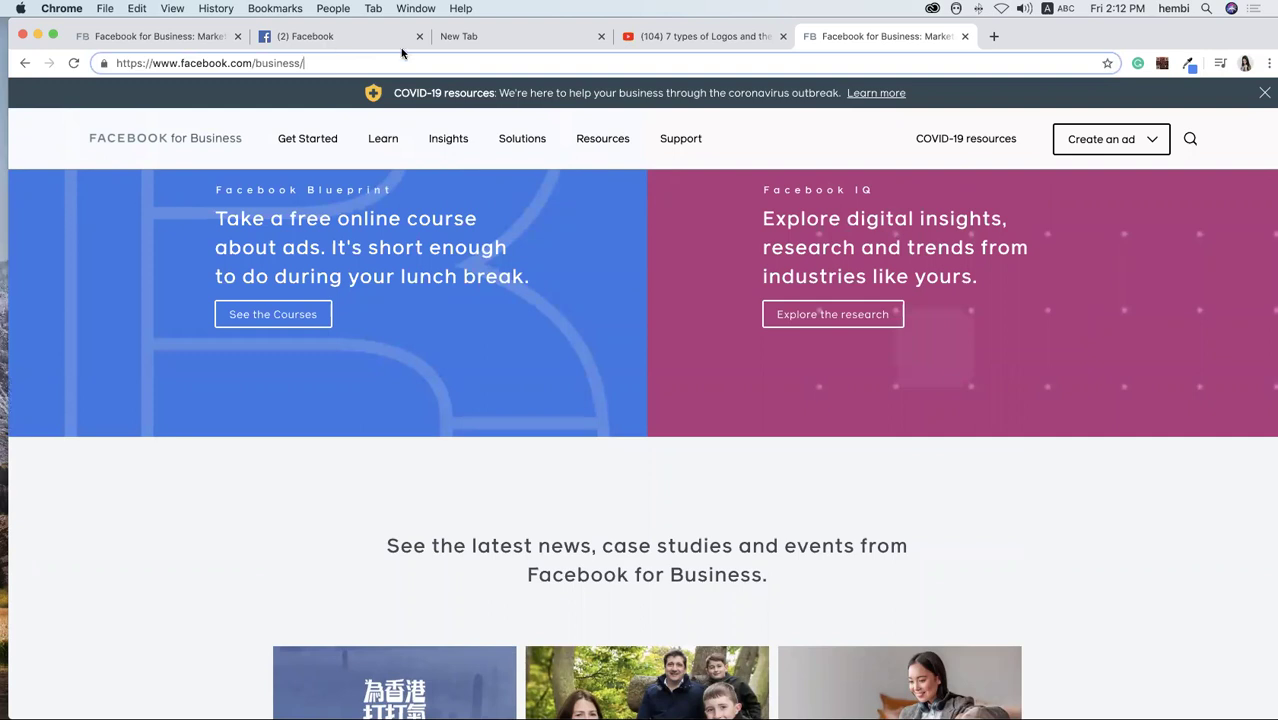
# From the Facebook news feed, open the Create menu for a new ad, then bring Zoom forward.
pyautogui.click(327, 38)
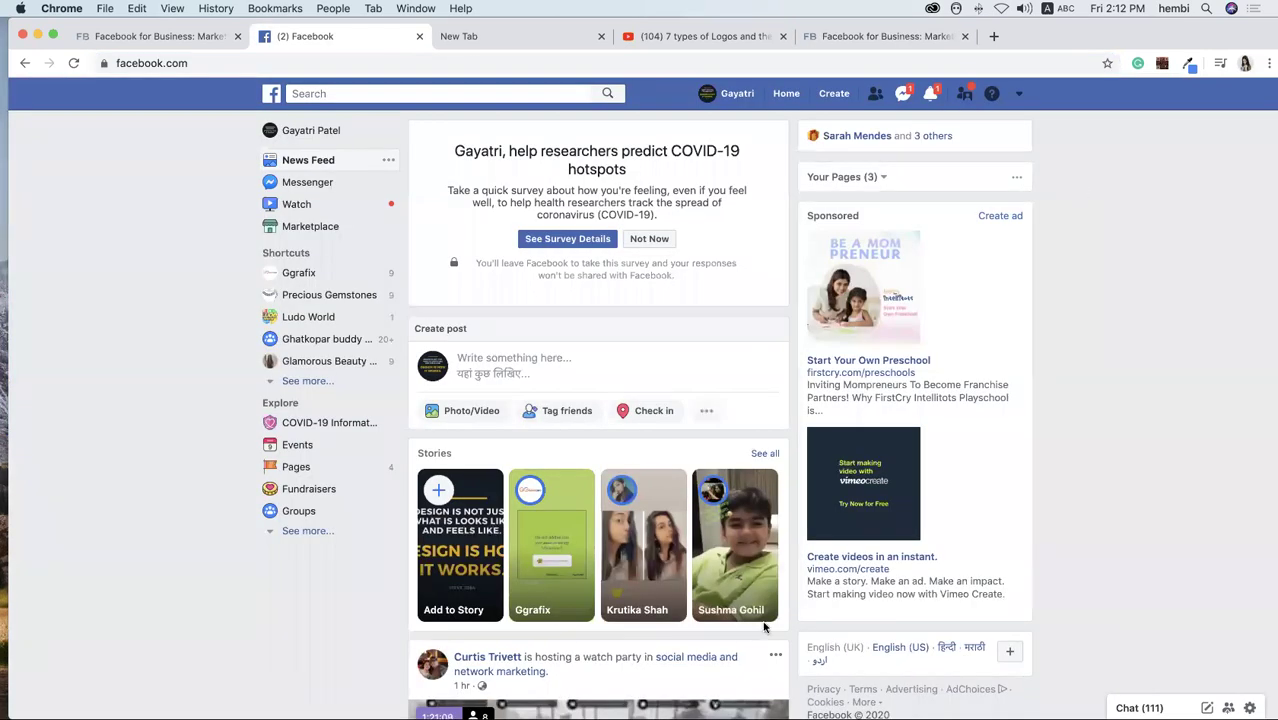
pyautogui.click(845, 96)
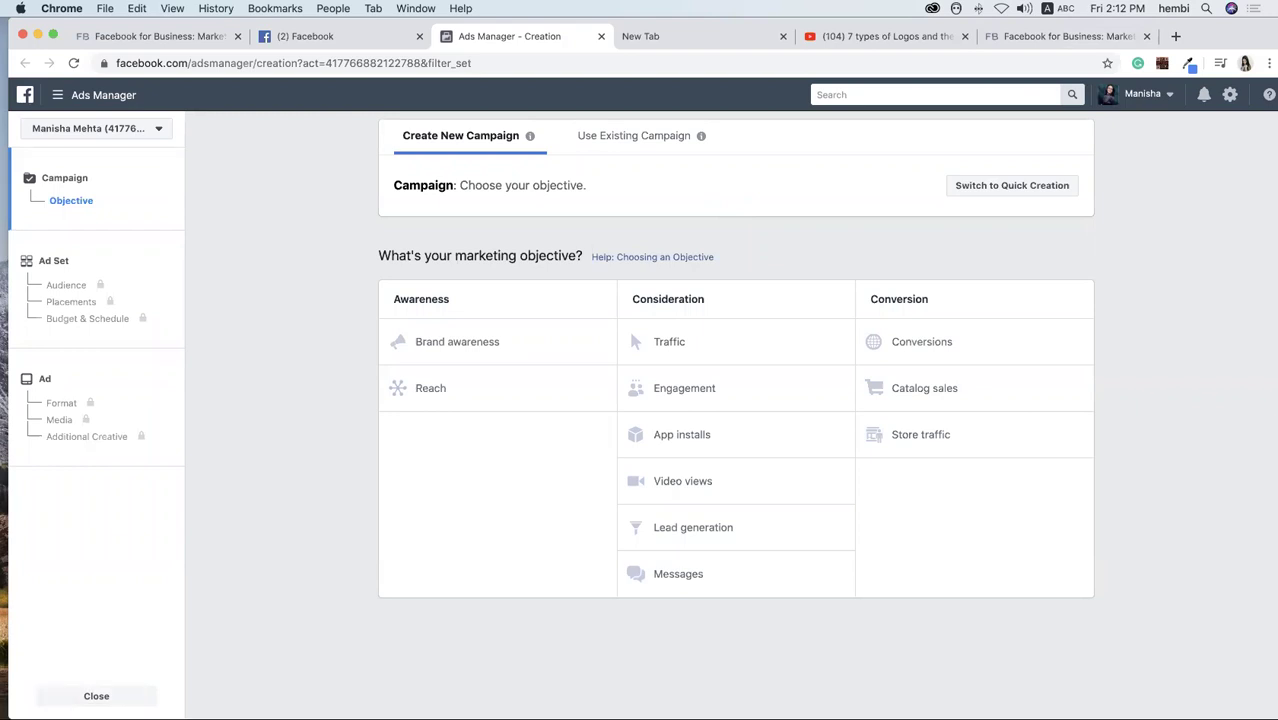
pyautogui.moveTo(927, 706)
pyautogui.click(931, 693)
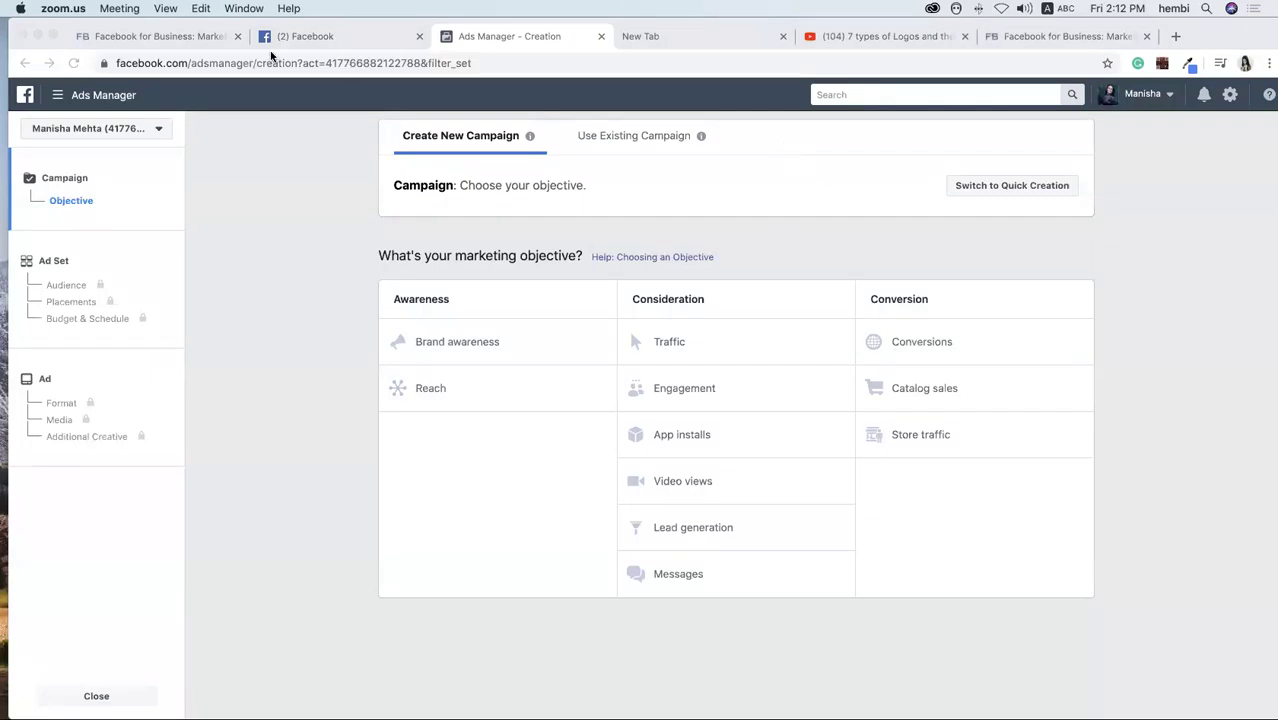
# Load the billing address in a new tab, close the YouTube tab and return to campaign creation.
pyautogui.click(1176, 36)
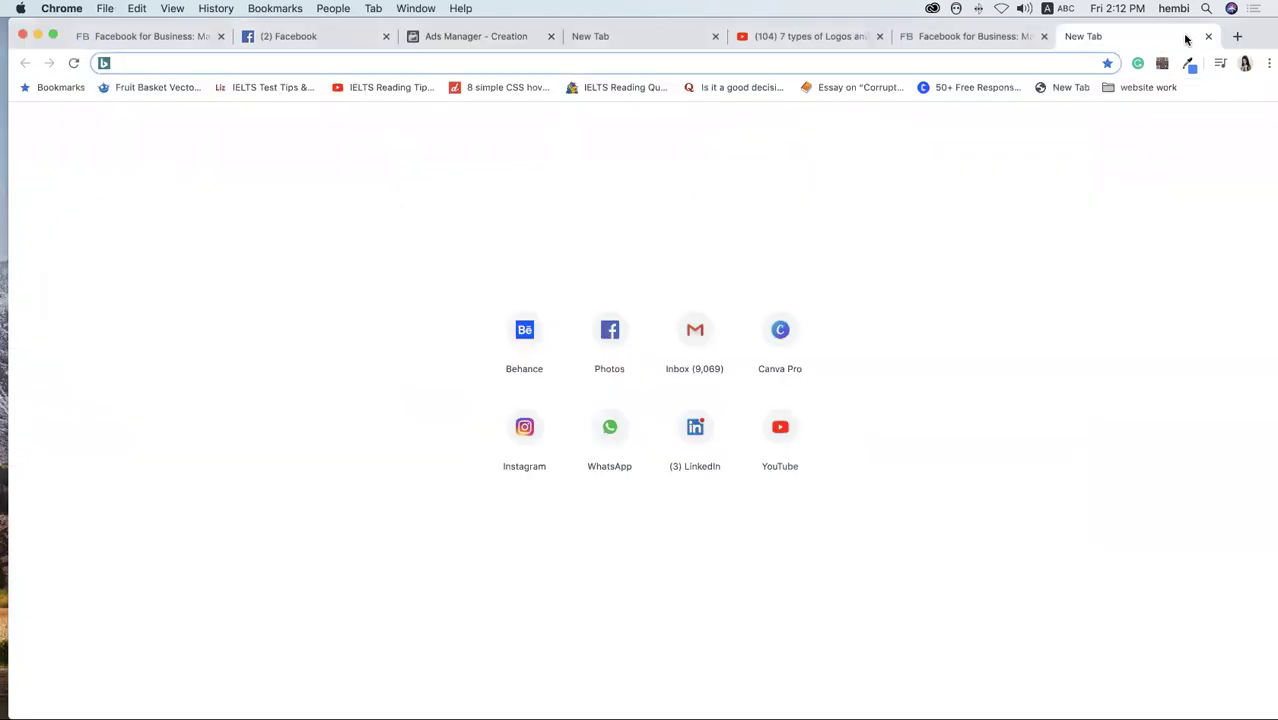
pyautogui.write('facebook.c')
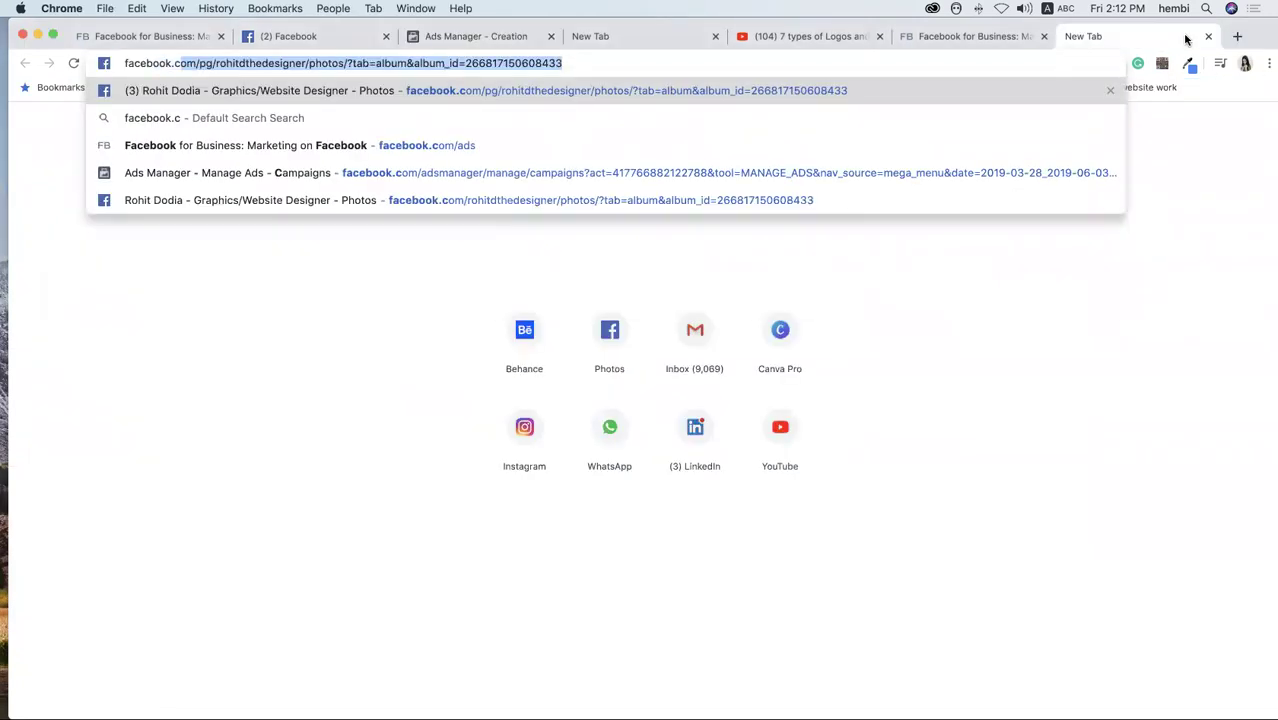
pyautogui.write('om/ads')
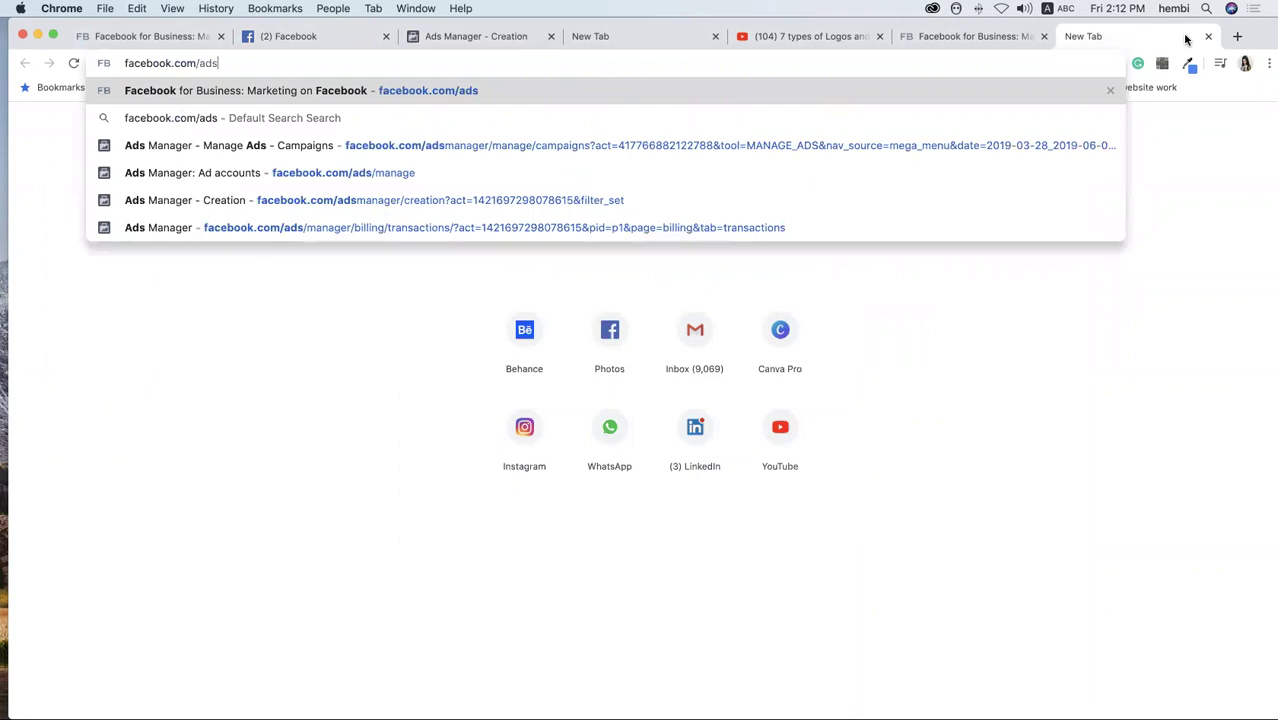
pyautogui.write('/manager')
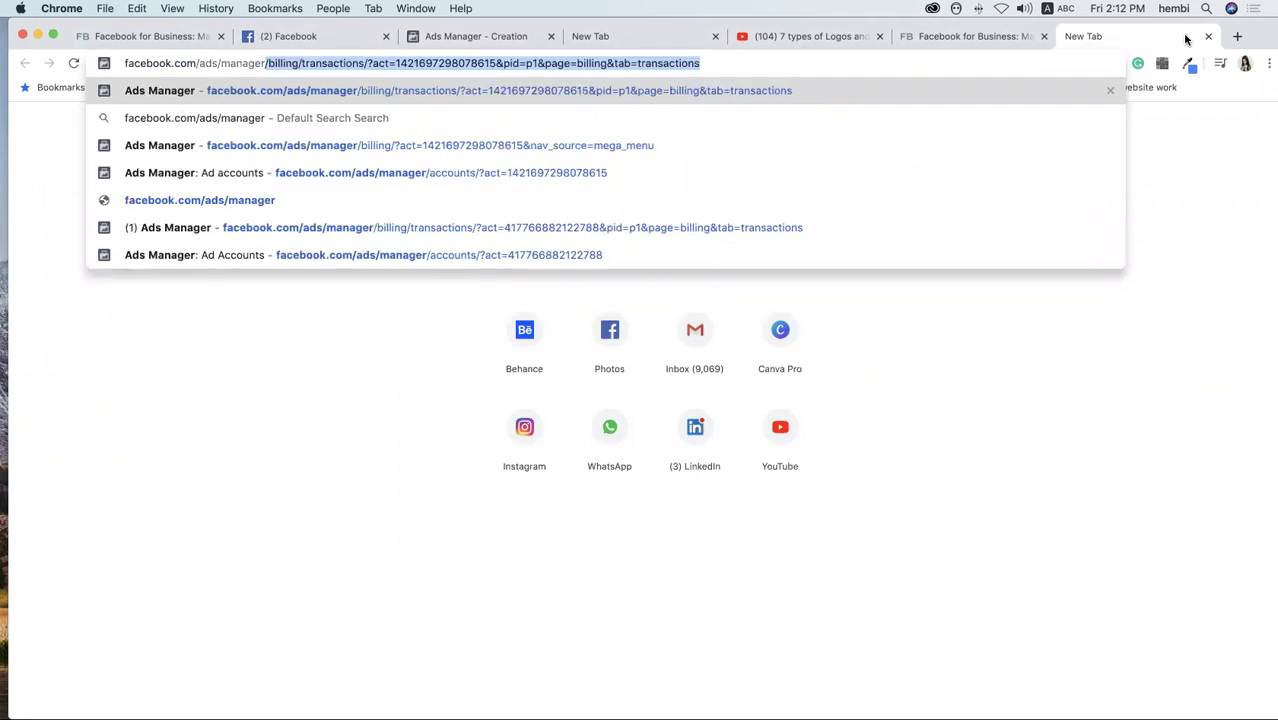
pyautogui.press('Return')
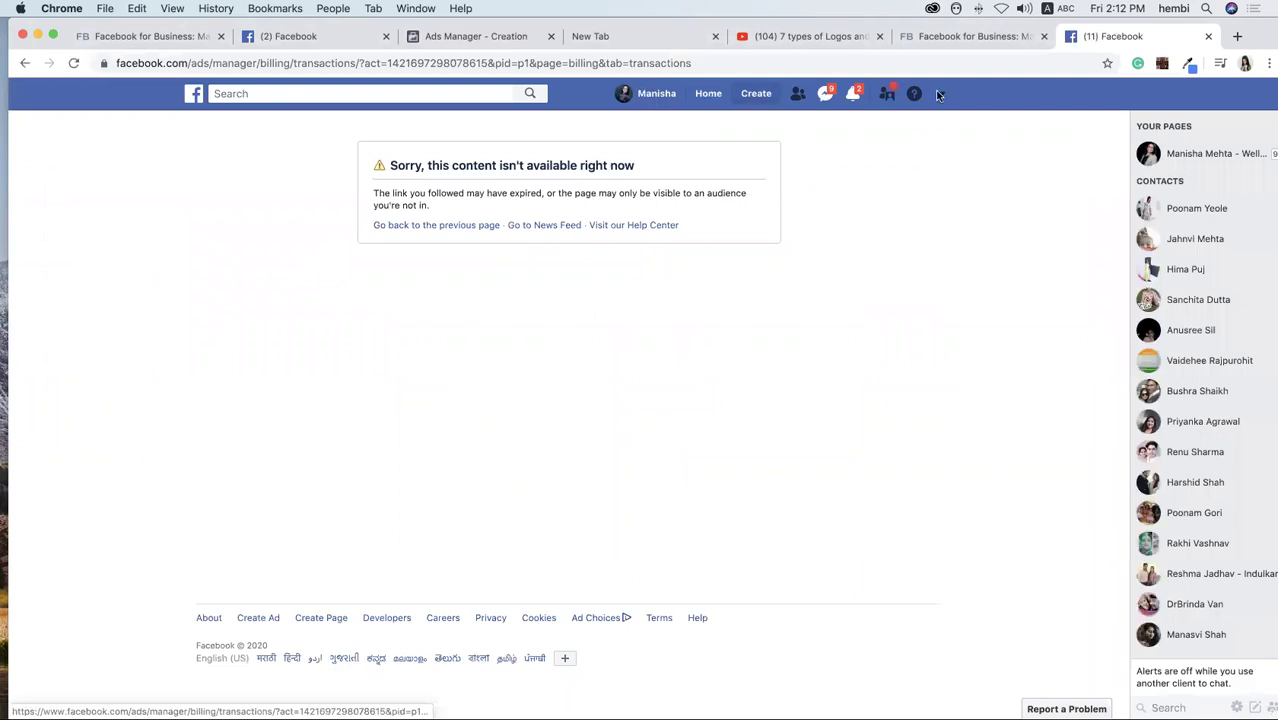
pyautogui.click(985, 40)
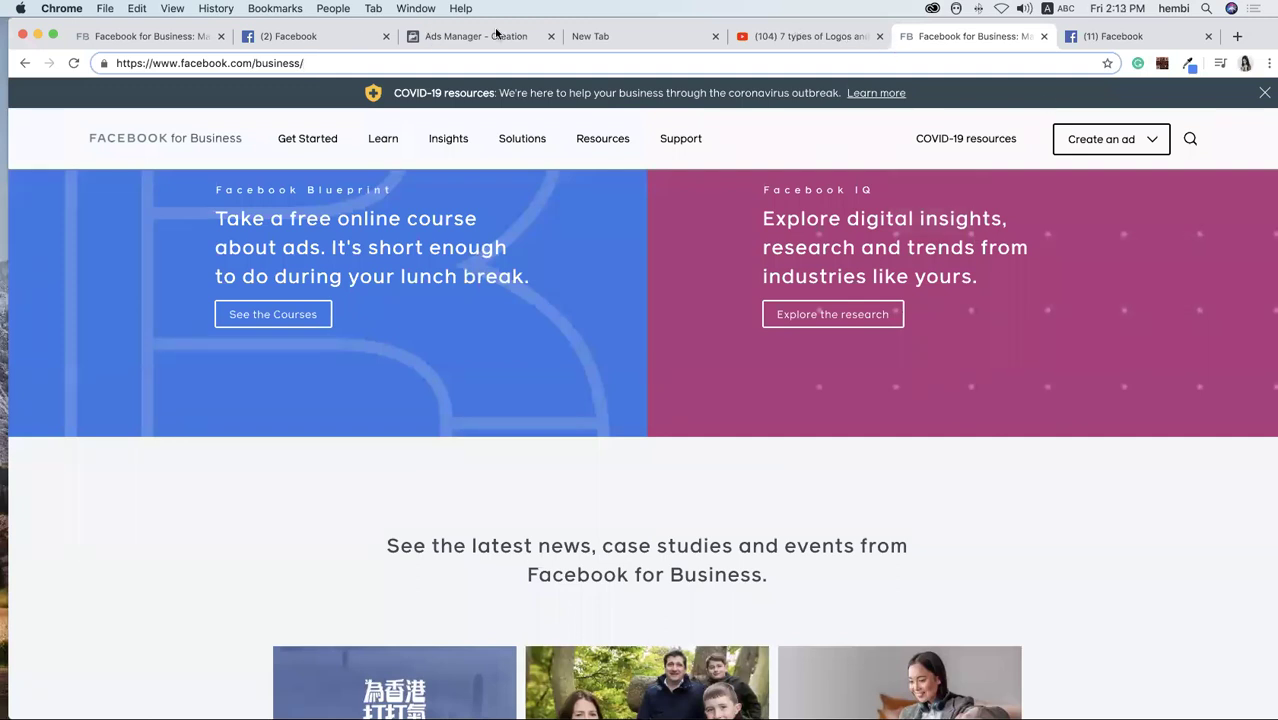
pyautogui.hotkey('ctrl', 'shift', 'Tab')
pyautogui.click(840, 36)
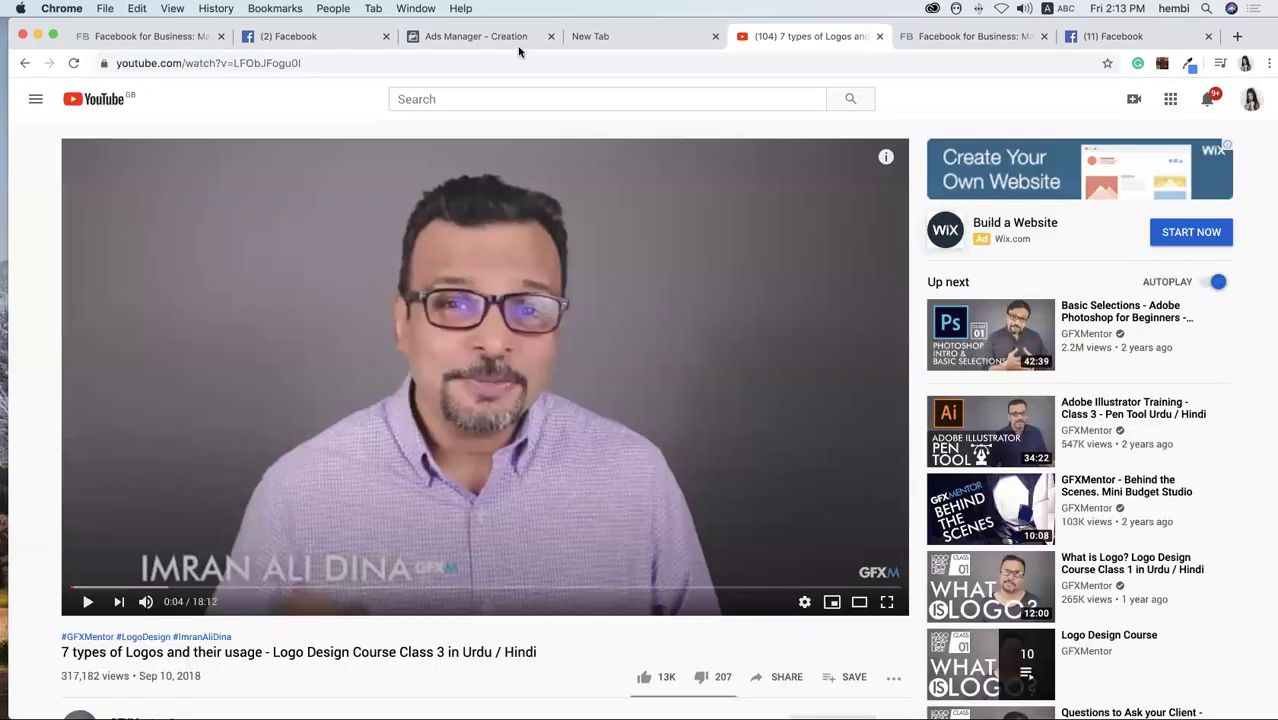
pyautogui.click(476, 36)
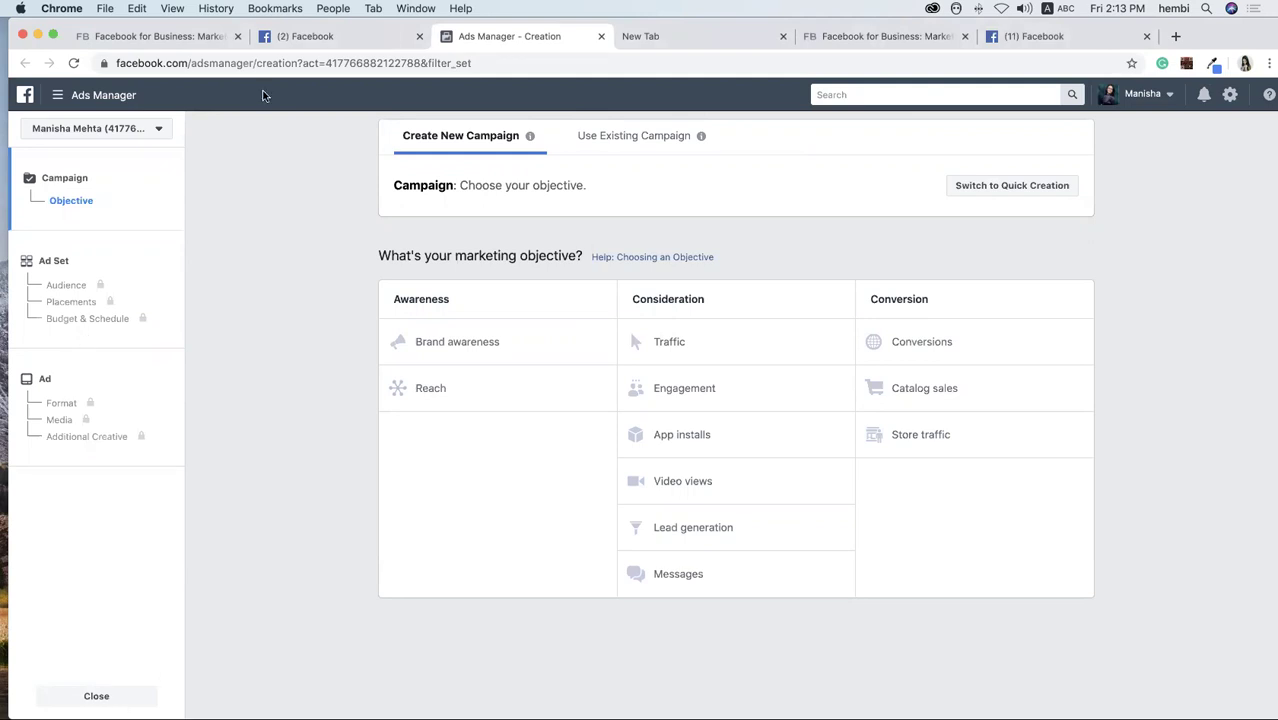
# Close campaign creation, open the Facebook account menu, then minimise Chrome.
pyautogui.click(110, 702)
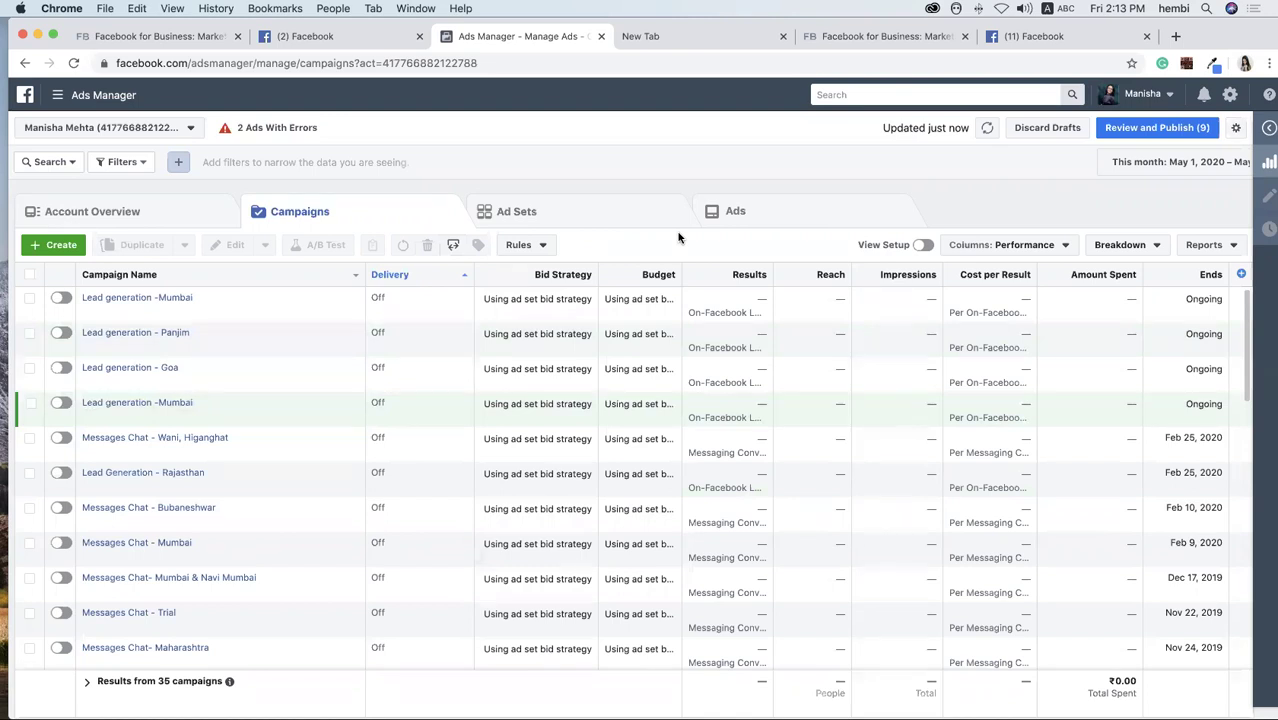
pyautogui.click(316, 40)
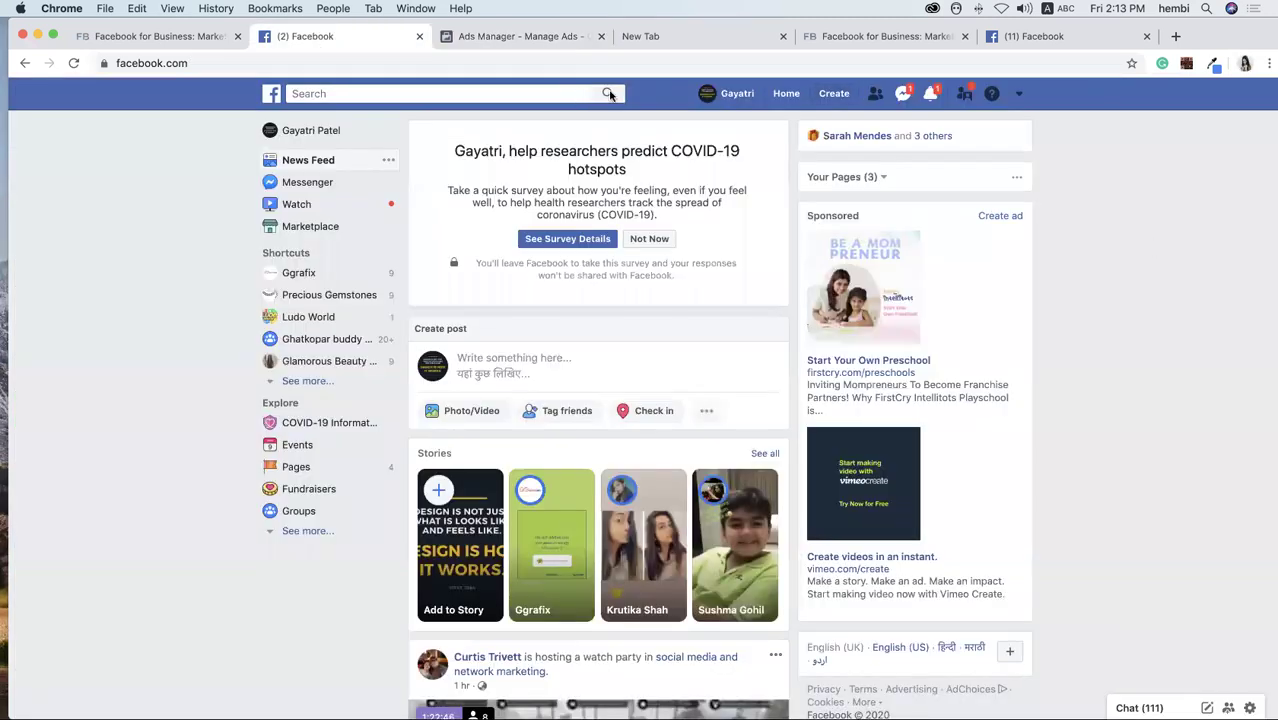
pyautogui.click(1019, 94)
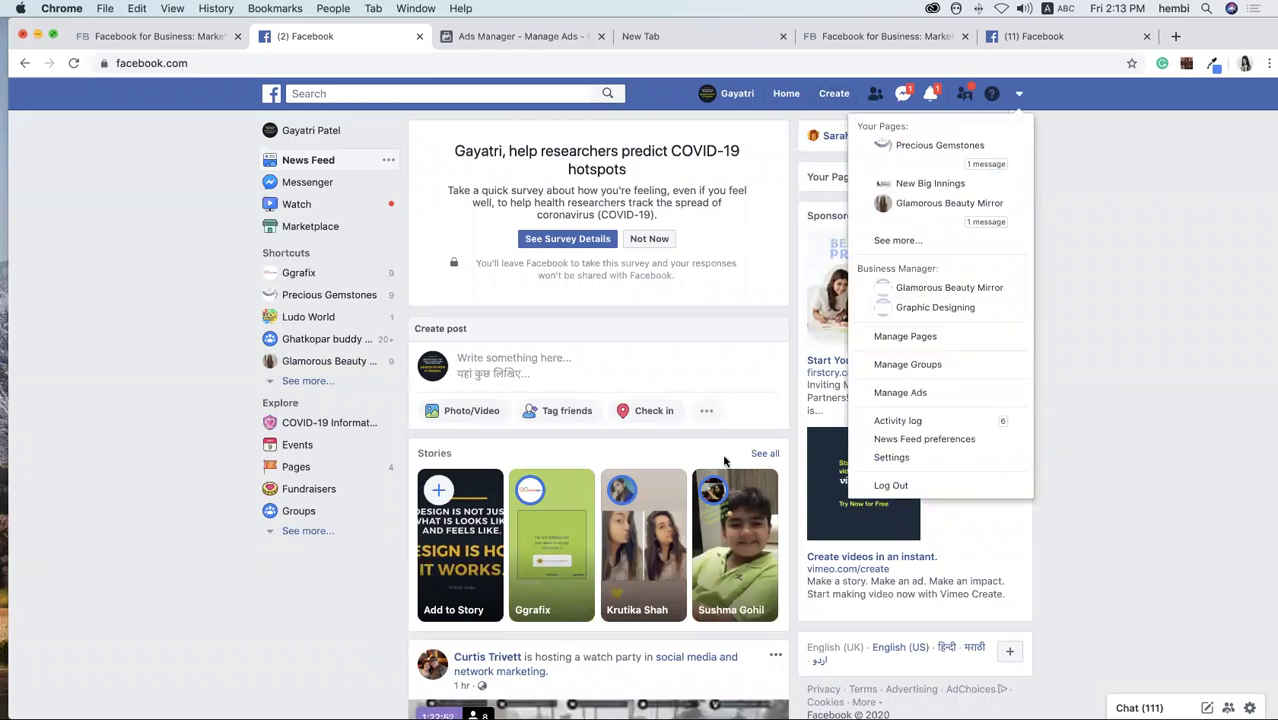
pyautogui.click(37, 36)
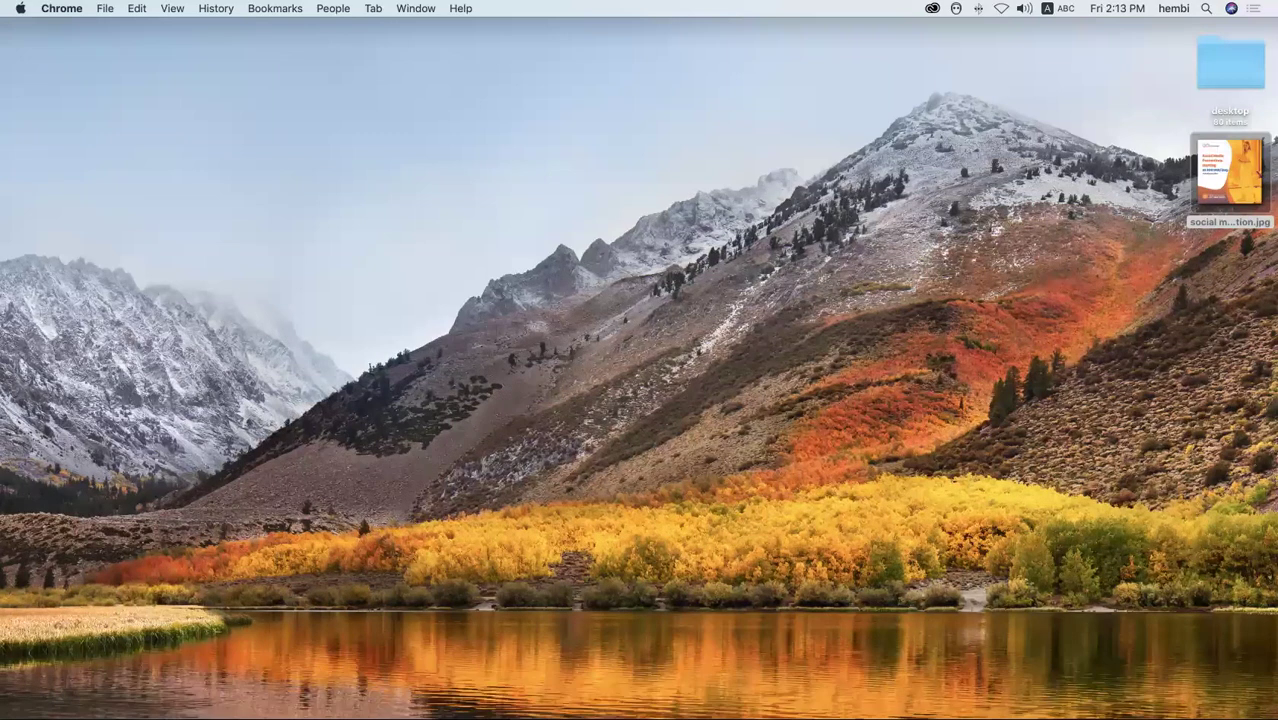
# Launch Zoom, then bring Chrome back to the Ads Manager campaigns list tab.
pyautogui.click(889, 691)
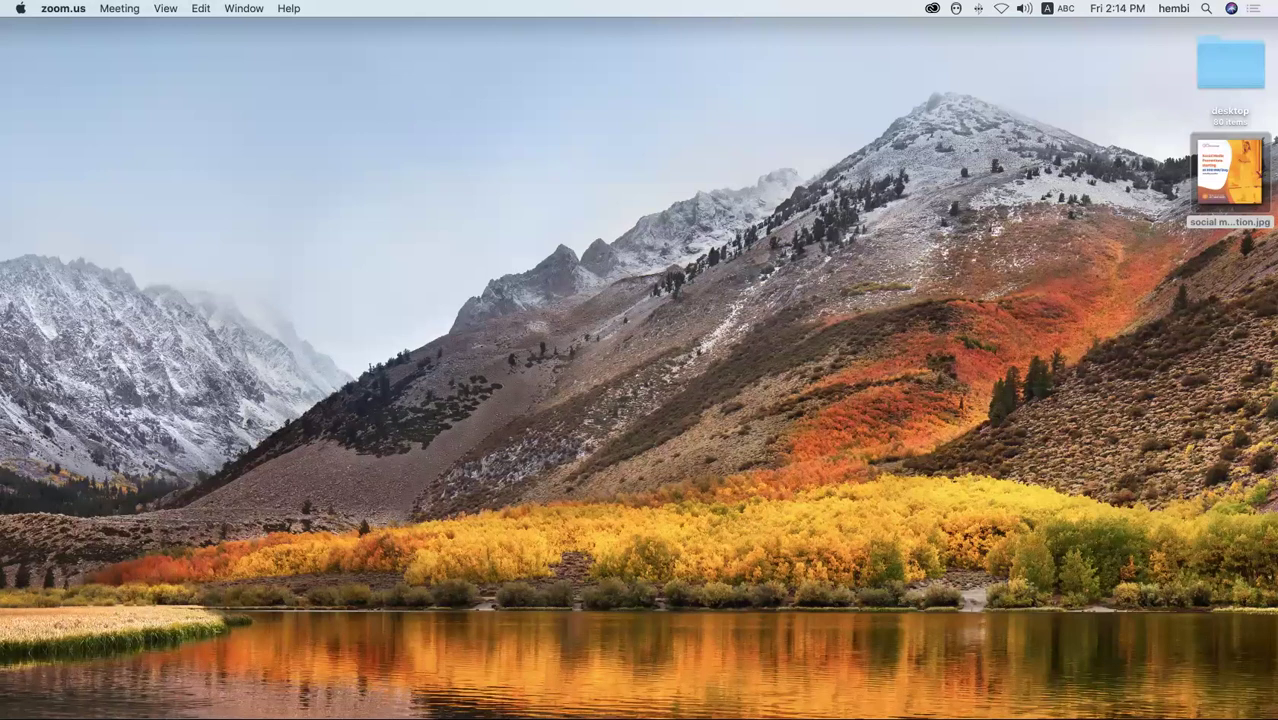
pyautogui.moveTo(640, 716)
pyautogui.click(286, 690)
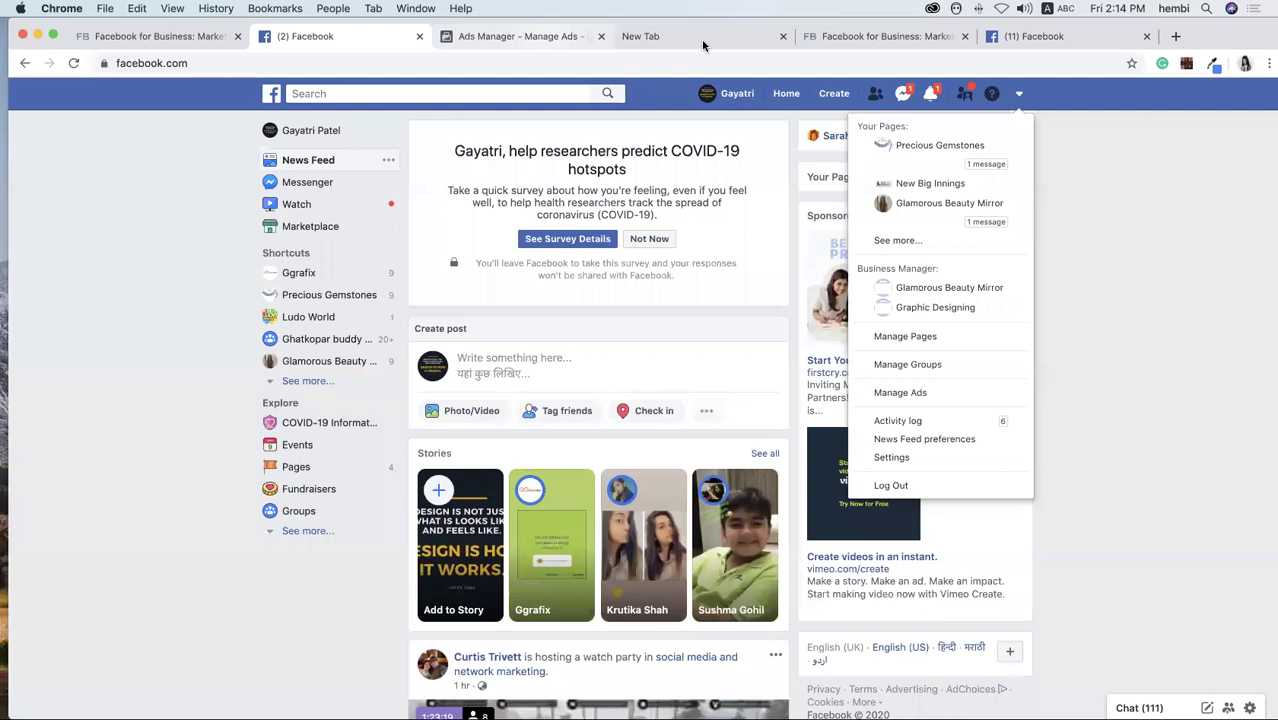
pyautogui.click(515, 36)
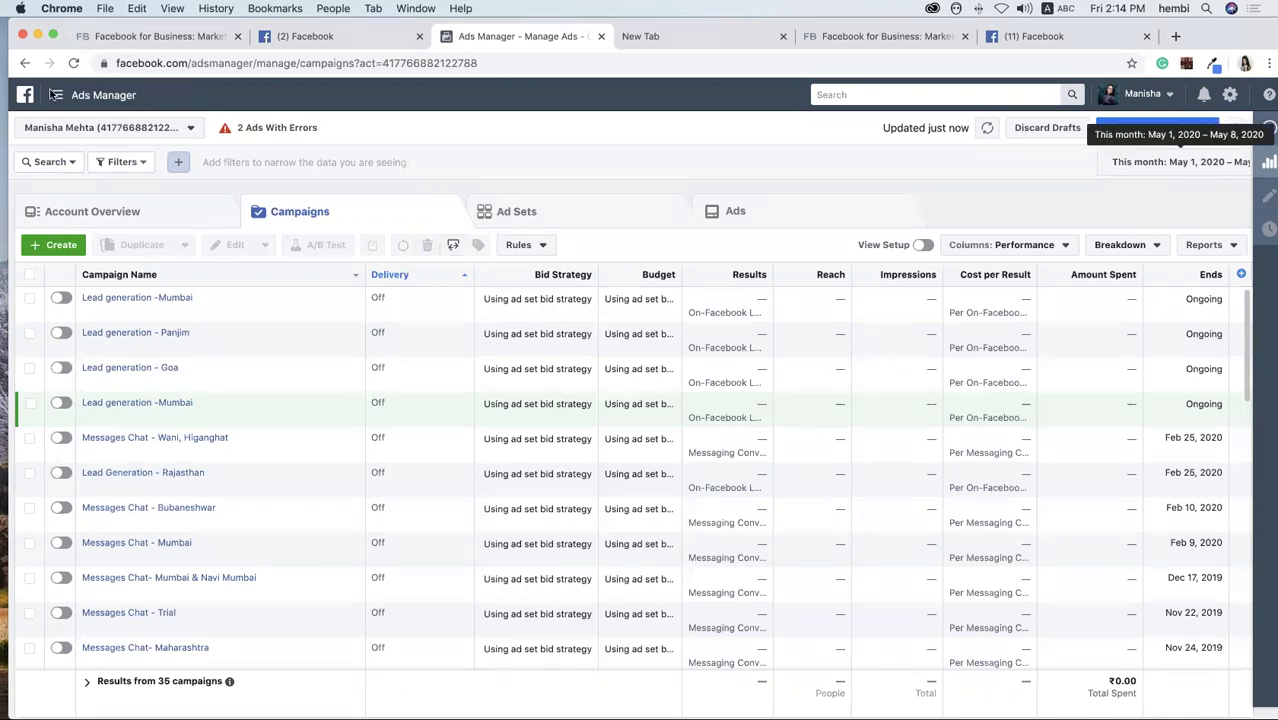
# Go to Billing through the Ads Manager navigation menu.
pyautogui.click(57, 94)
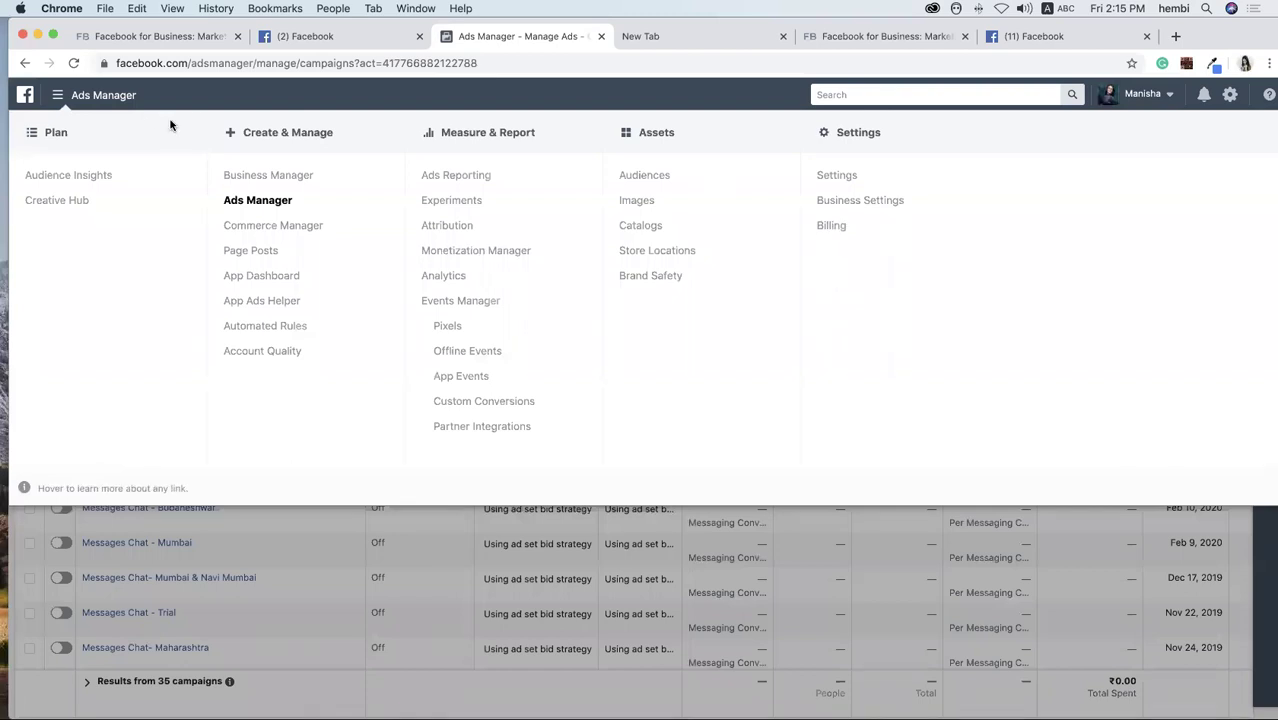
pyautogui.click(832, 226)
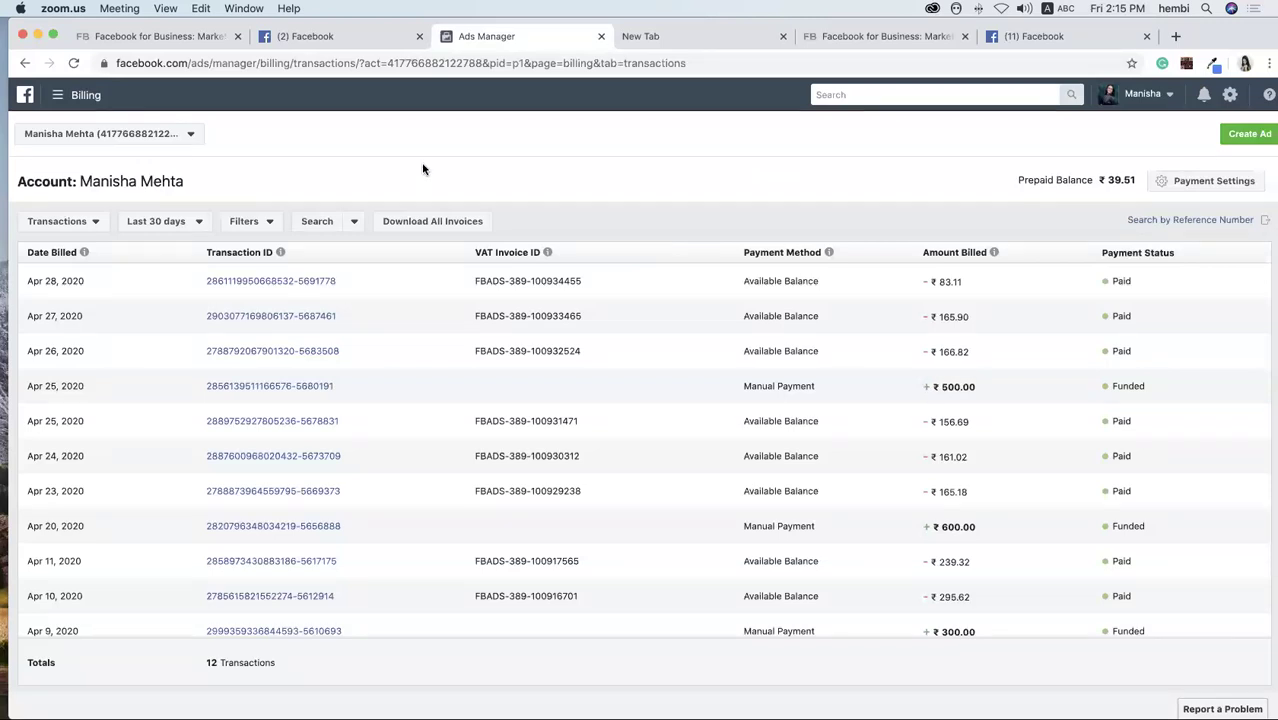
# Open billing payment settings from the menu and start adding money to the balance.
pyautogui.click(58, 96)
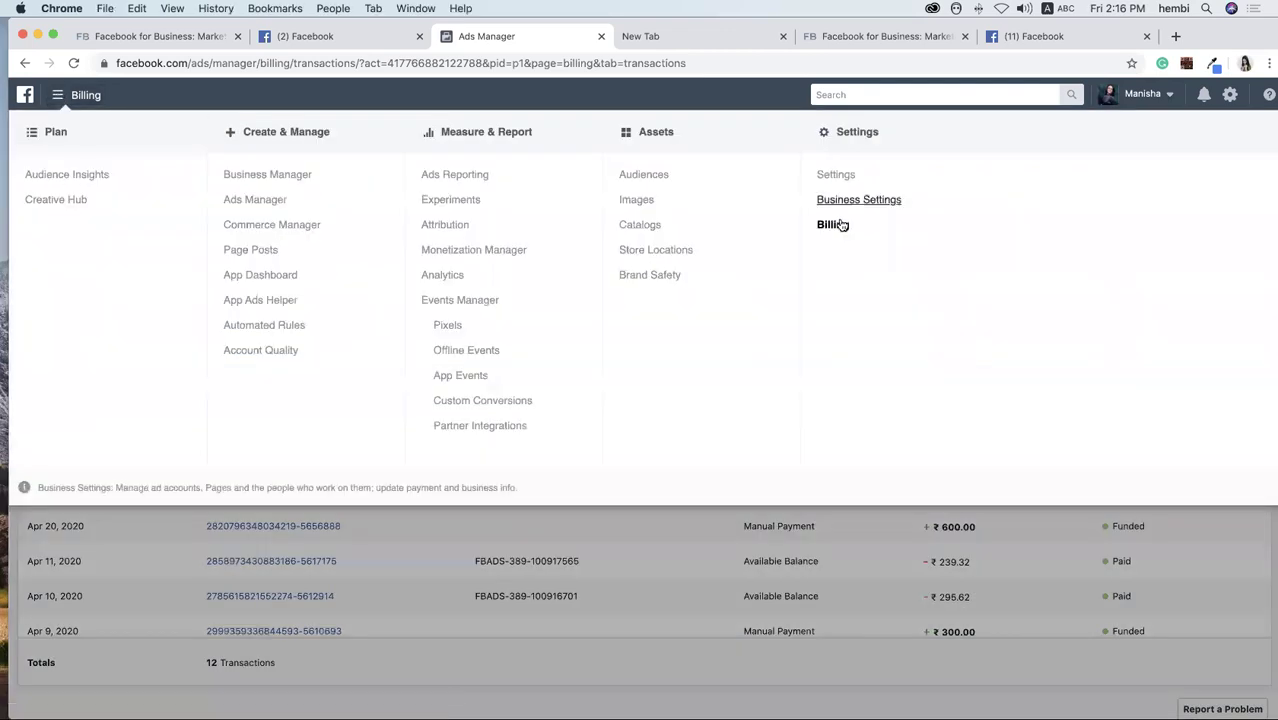
pyautogui.click(831, 224)
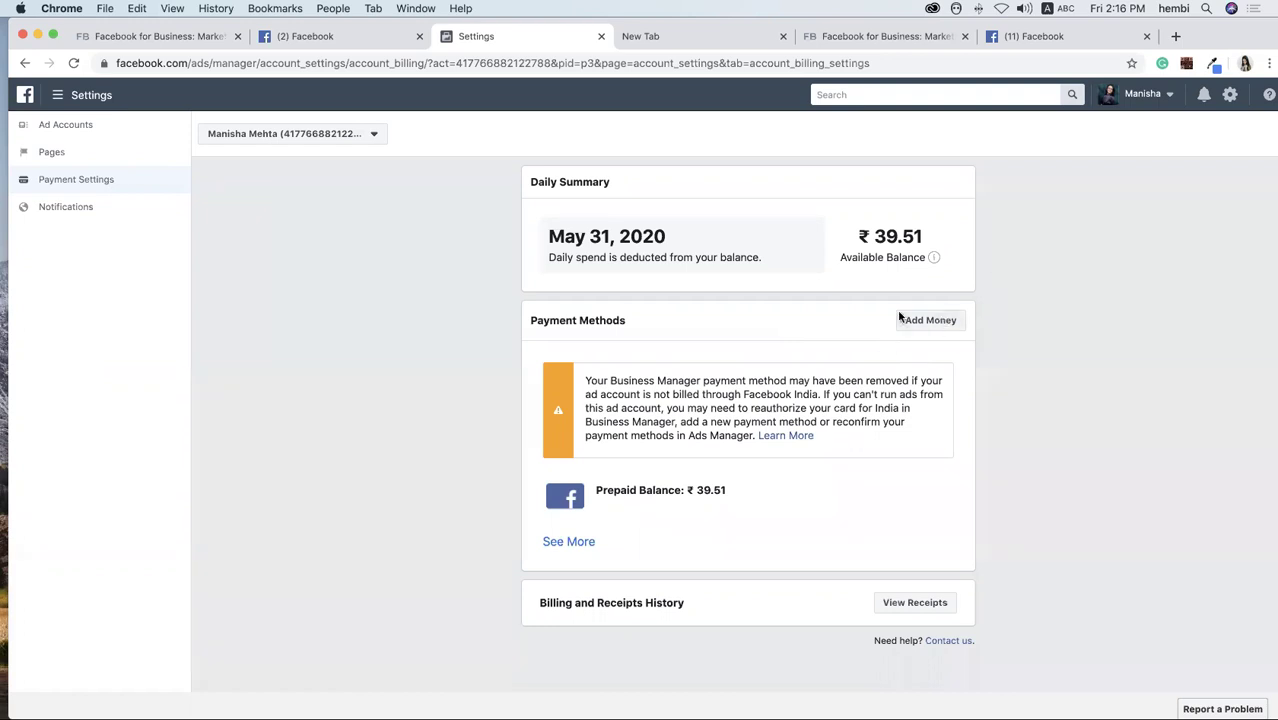
pyautogui.click(903, 318)
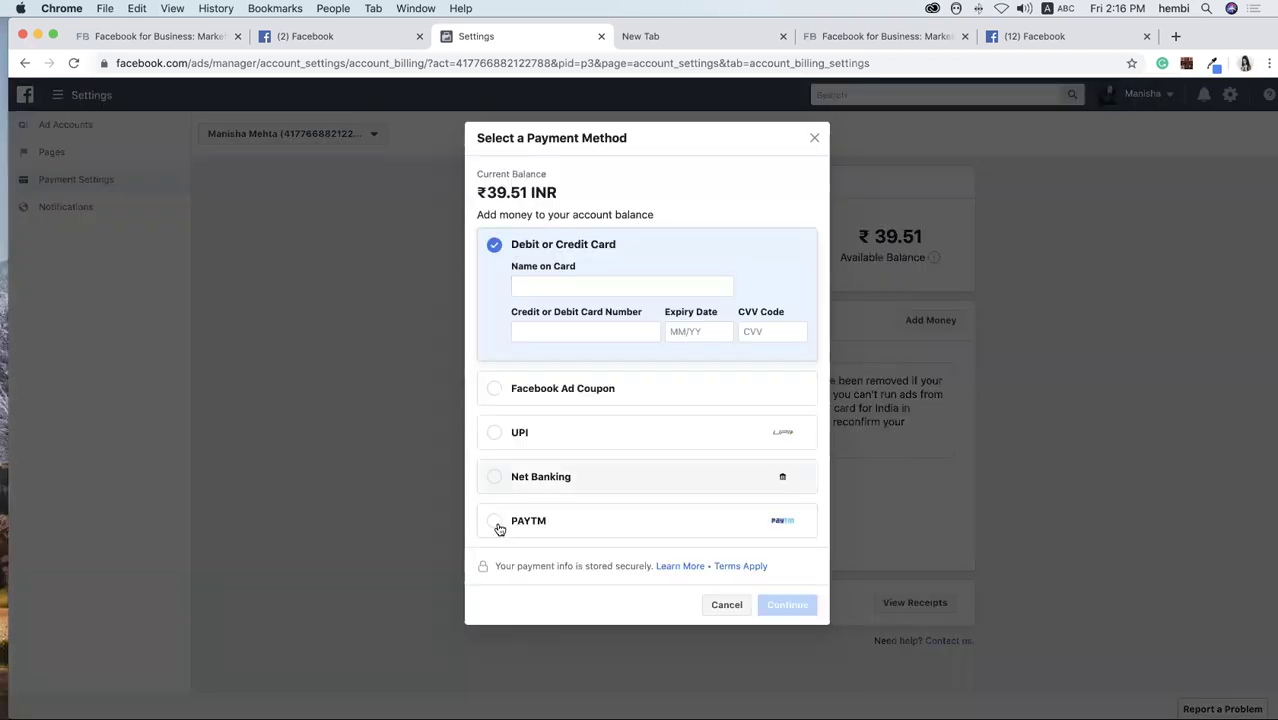
# Choose PAYTM and continue, then go back, close the payment dialog and return to the news feed.
pyautogui.click(497, 520)
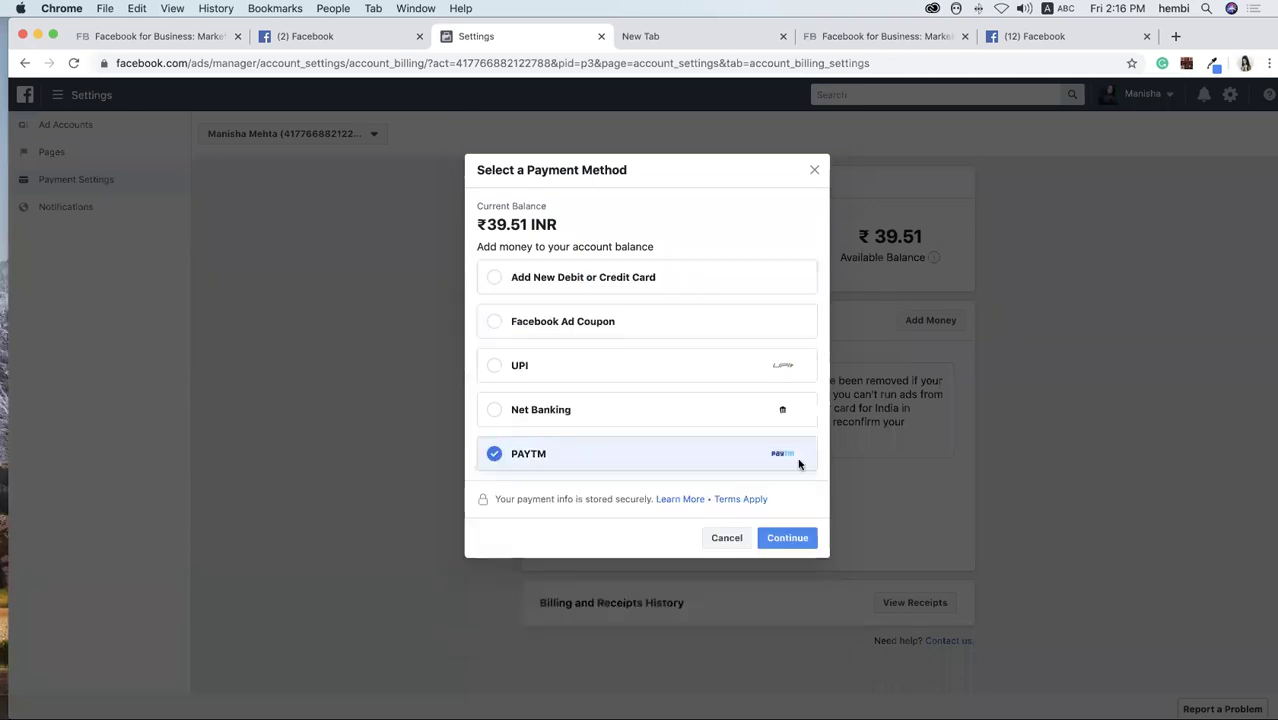
pyautogui.click(787, 538)
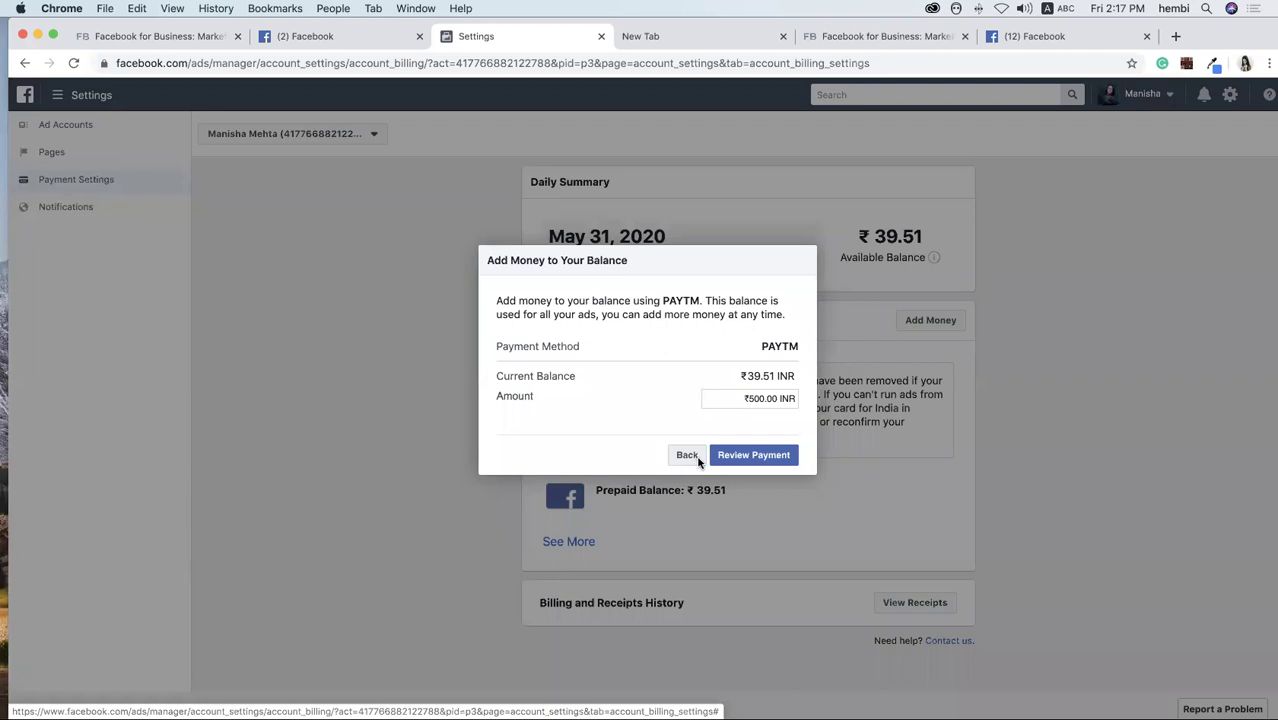
pyautogui.click(688, 455)
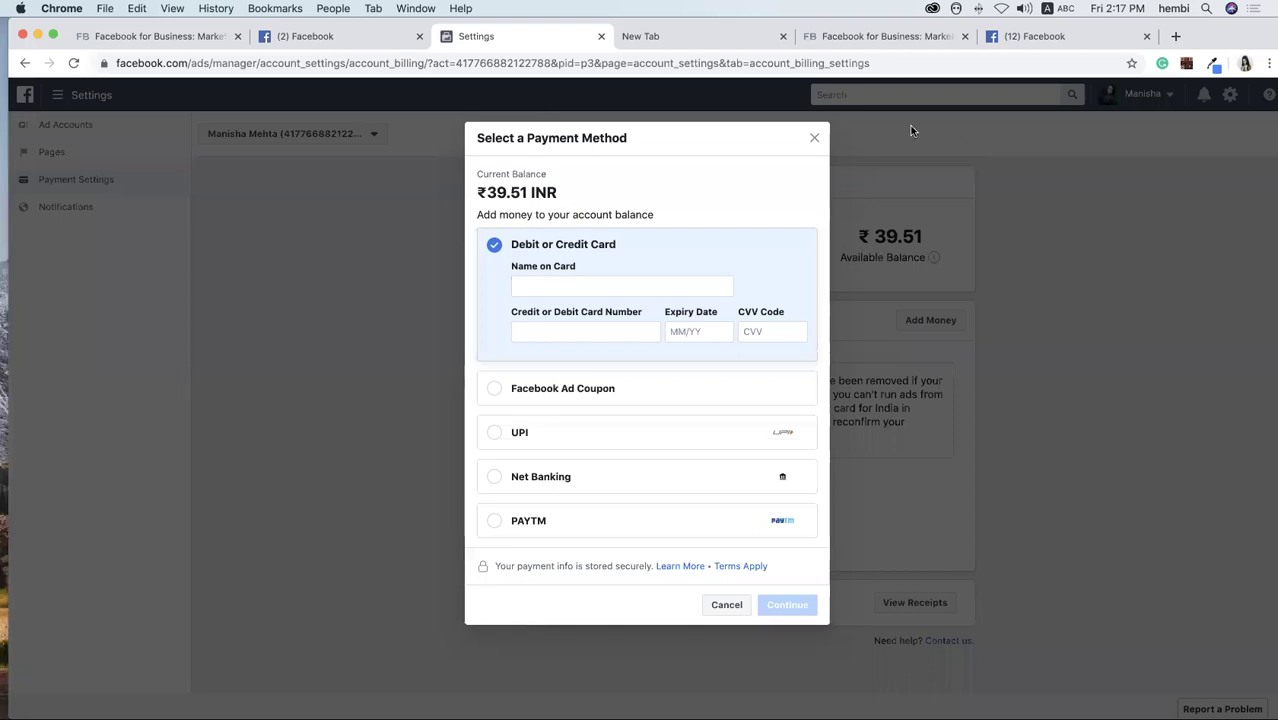
pyautogui.click(814, 138)
pyautogui.click(305, 36)
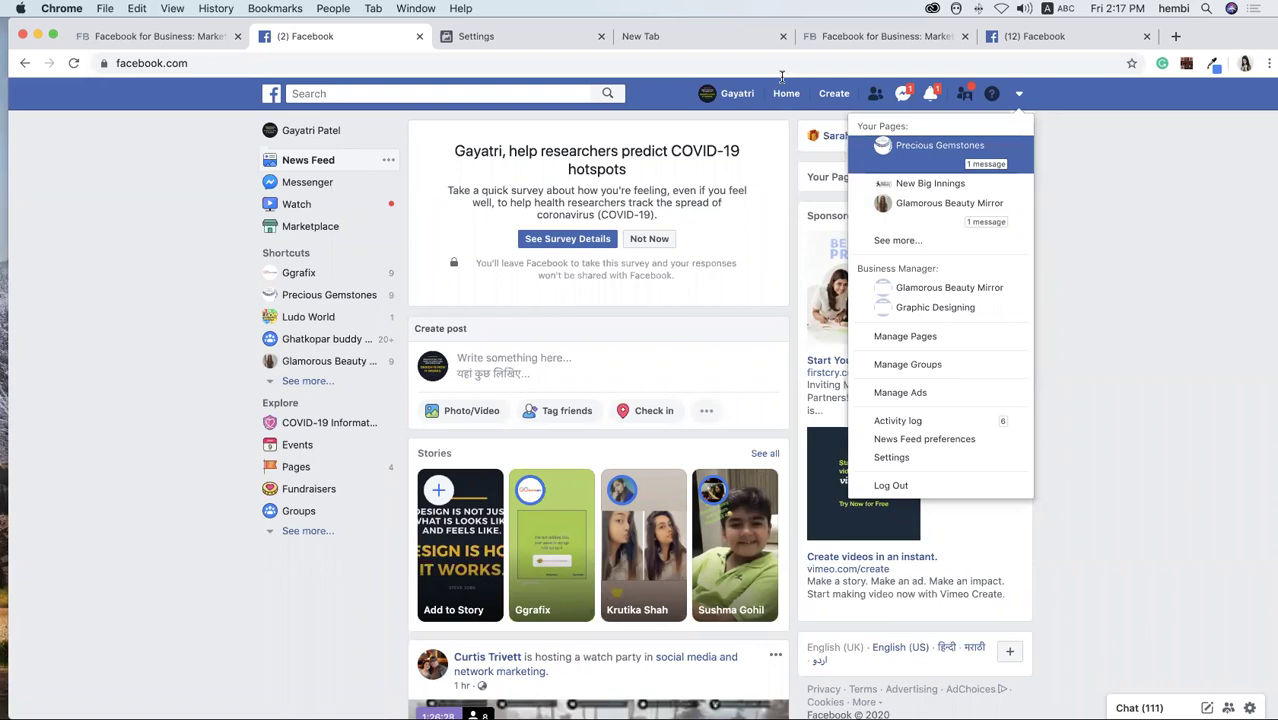
# Close the account menu, start a new ad from Create, then go to Audiences in Ads Manager.
pyautogui.click(760, 250)
pyautogui.click(834, 93)
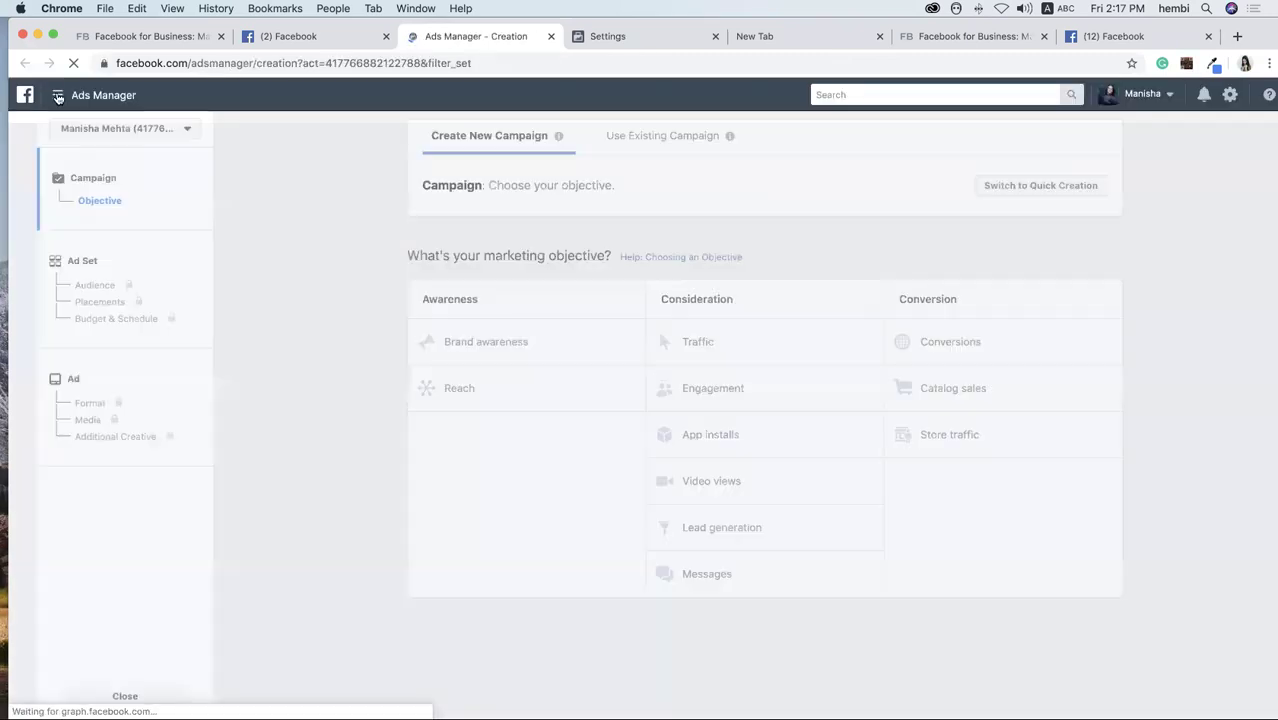
pyautogui.click(57, 96)
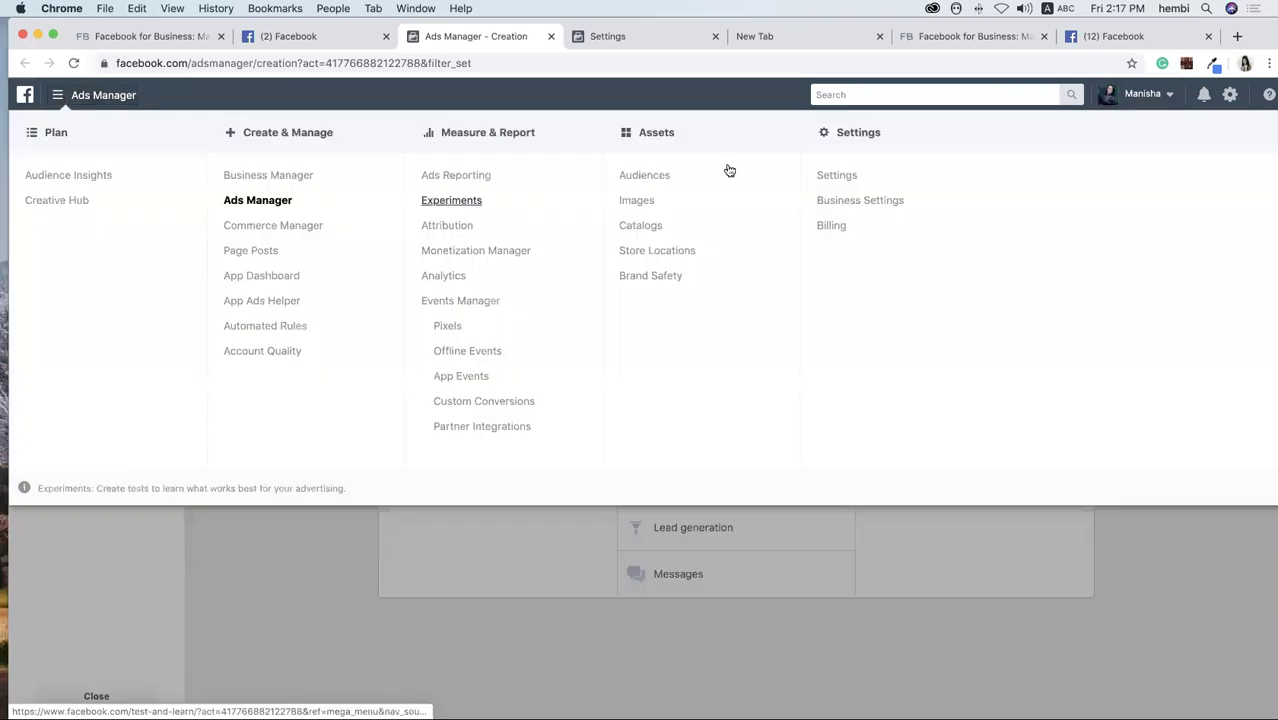
pyautogui.click(656, 178)
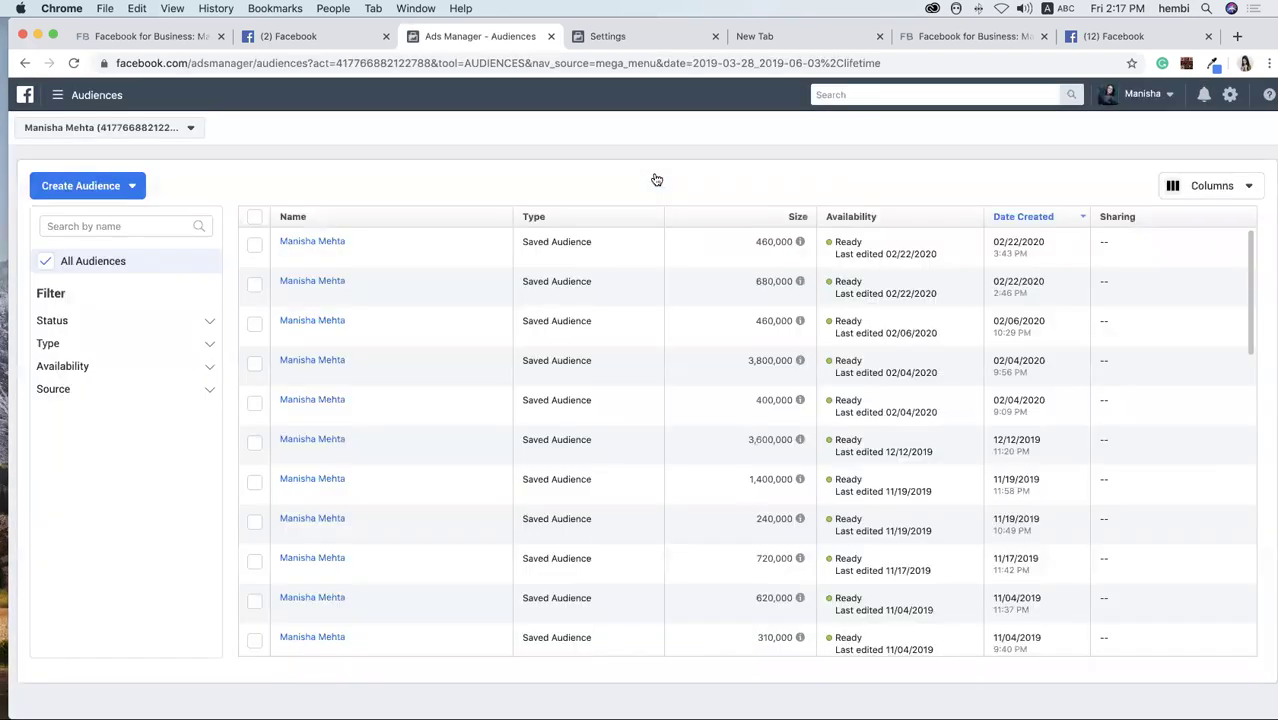
# Choose Saved Audience from the Create Audience options on the Audiences page.
pyautogui.click(132, 188)
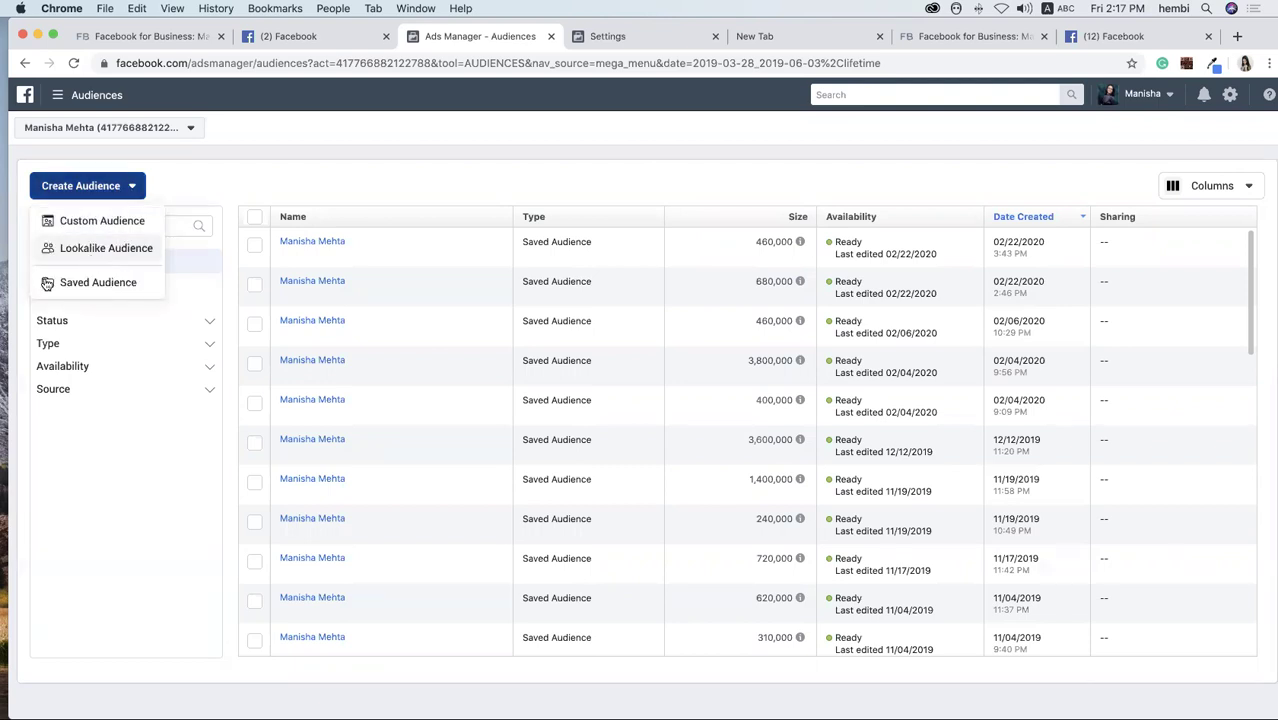
pyautogui.moveTo(98, 282)
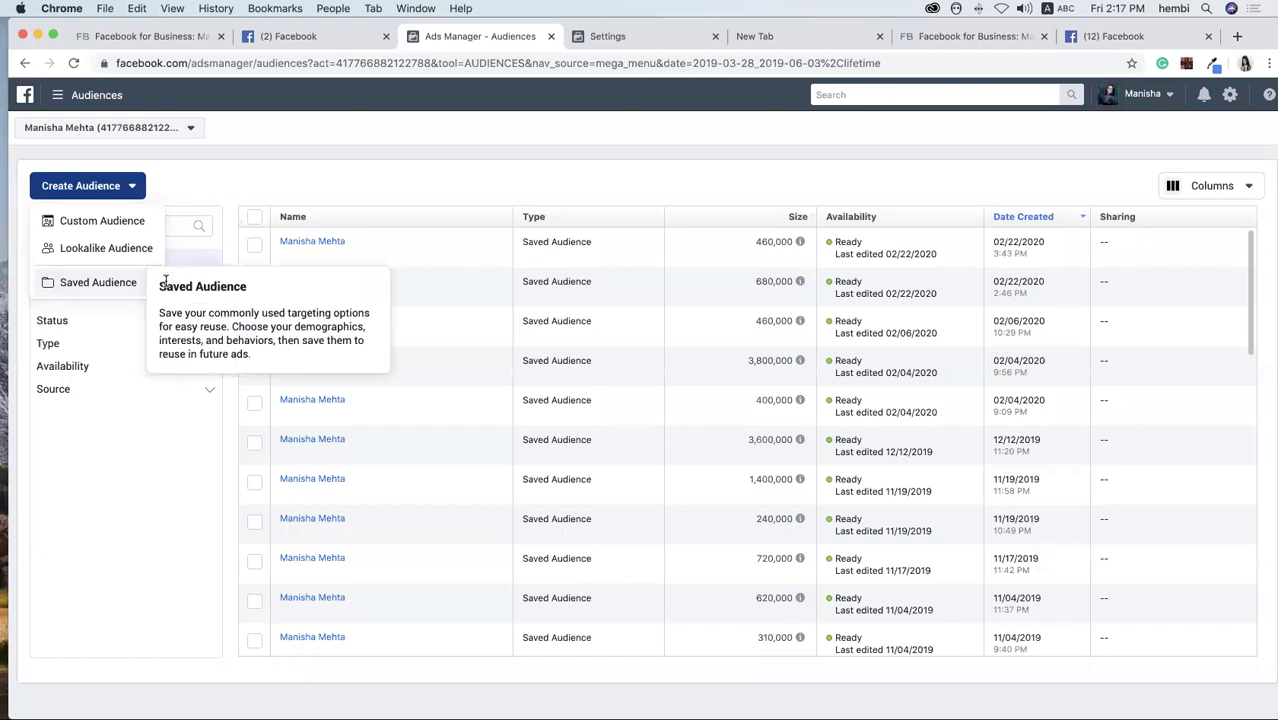
pyautogui.click(113, 285)
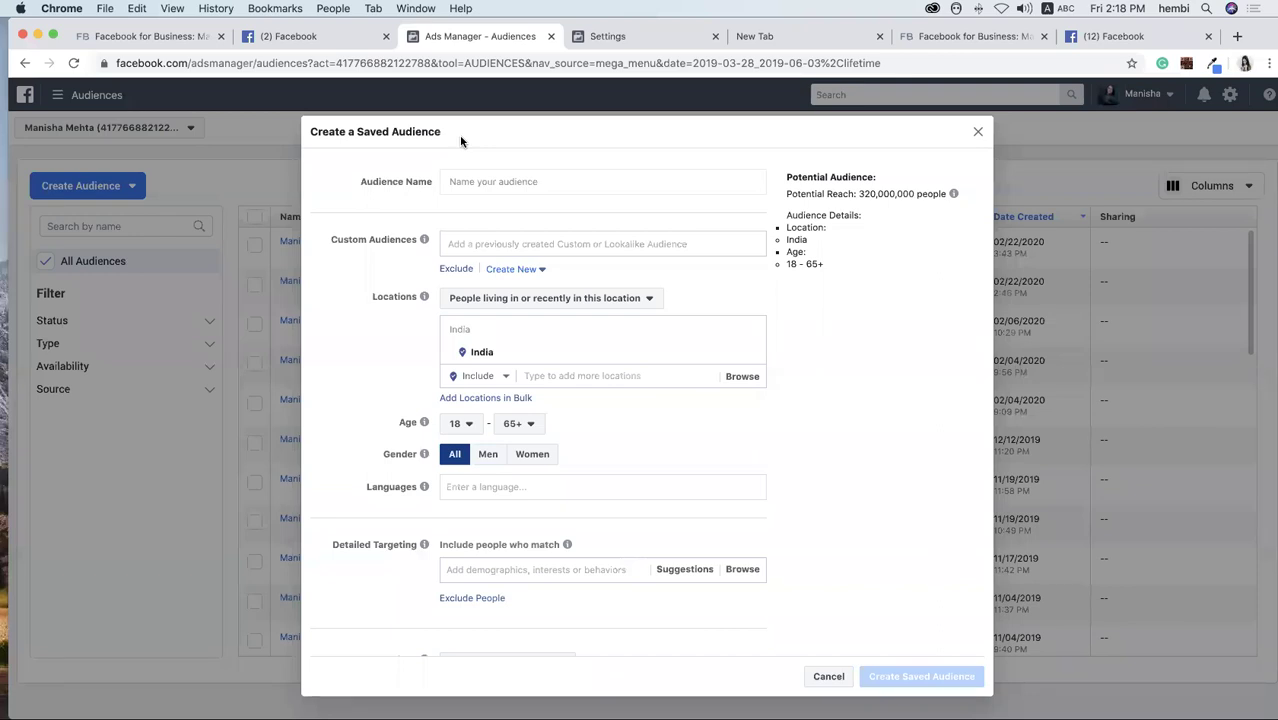
# Name the saved audience 'Online Business audience' and check the empty custom audiences list.
pyautogui.click(489, 183)
pyautogui.write('On')
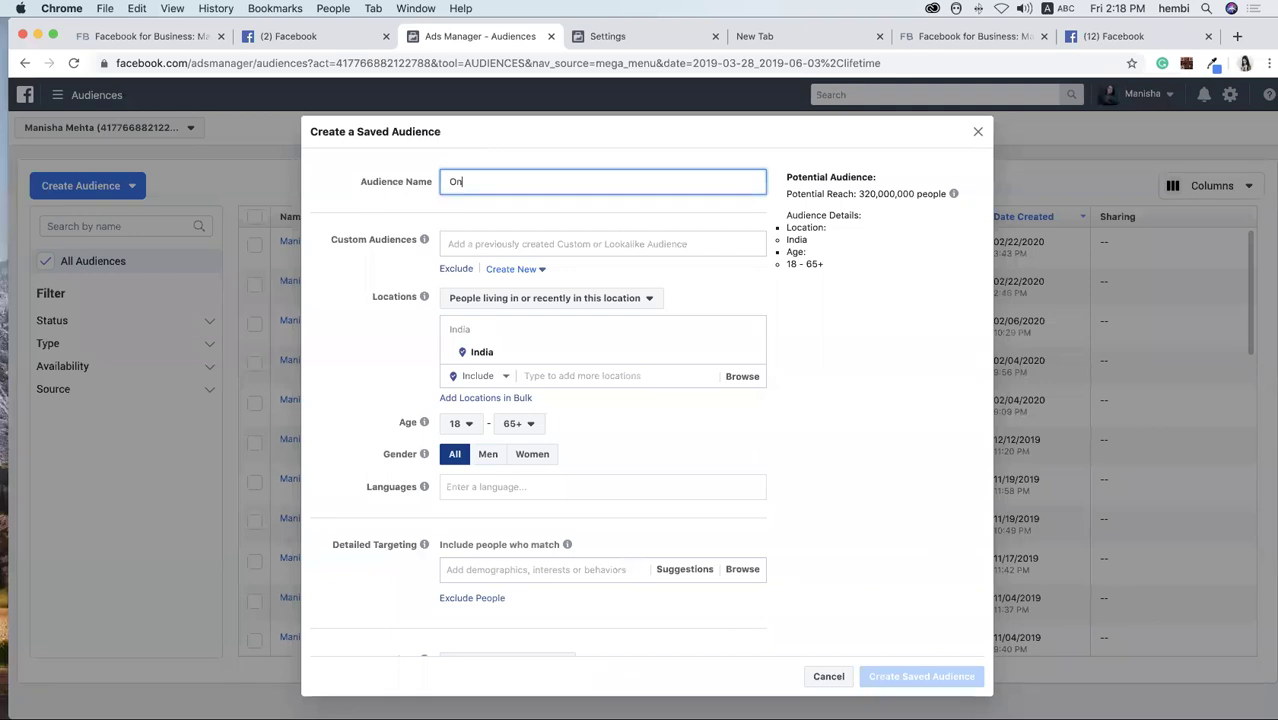
pyautogui.write('line Busine')
pyautogui.write('ss audie')
pyautogui.write('nce')
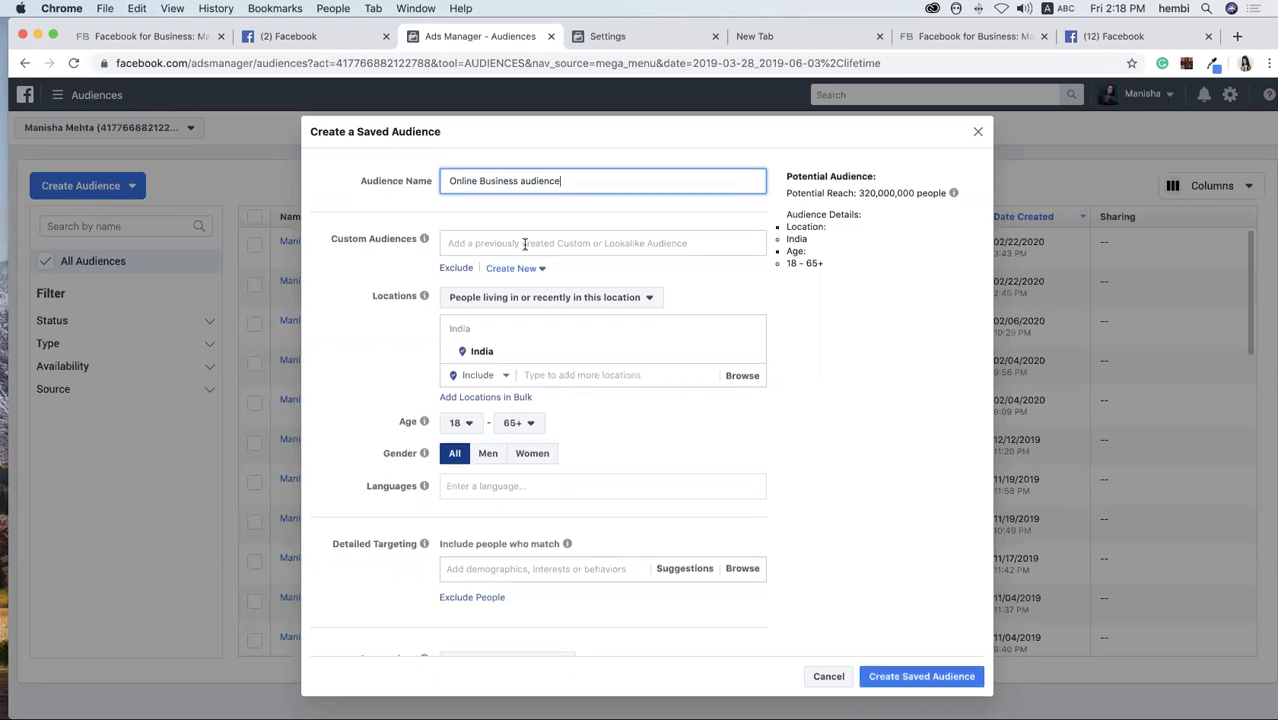
pyautogui.click(455, 243)
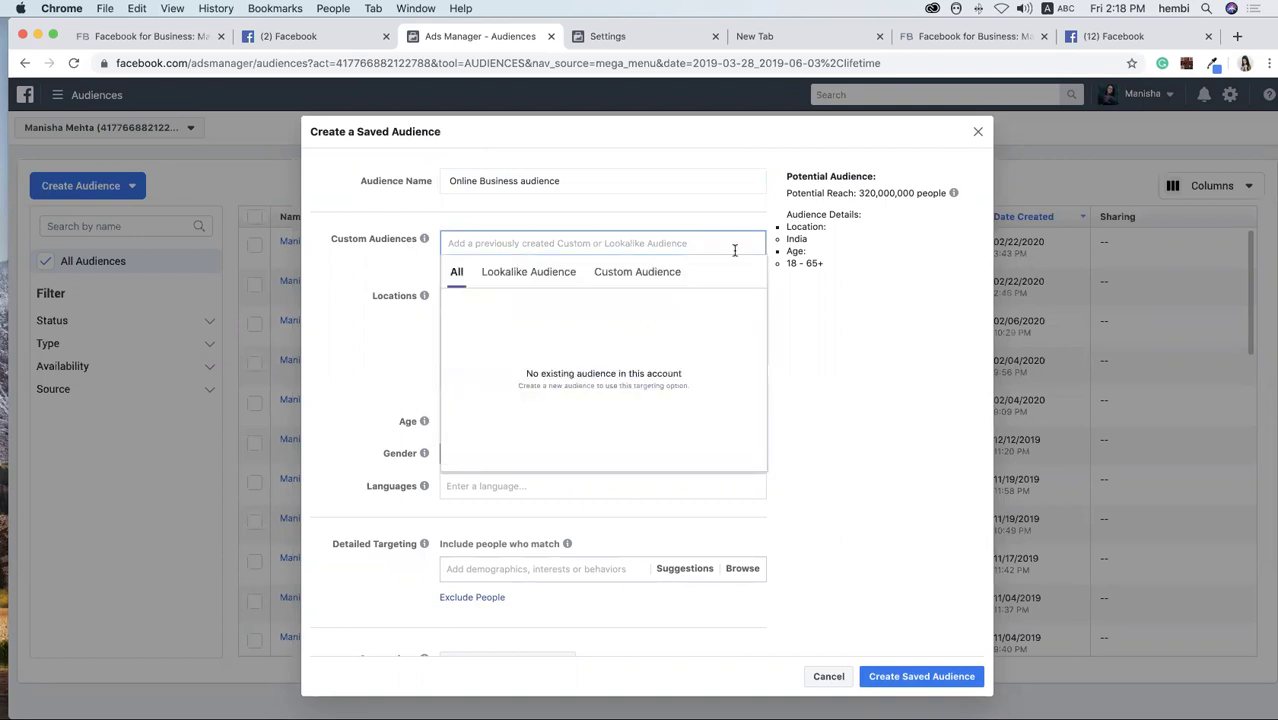
pyautogui.click(819, 288)
pyautogui.moveTo(600, 340)
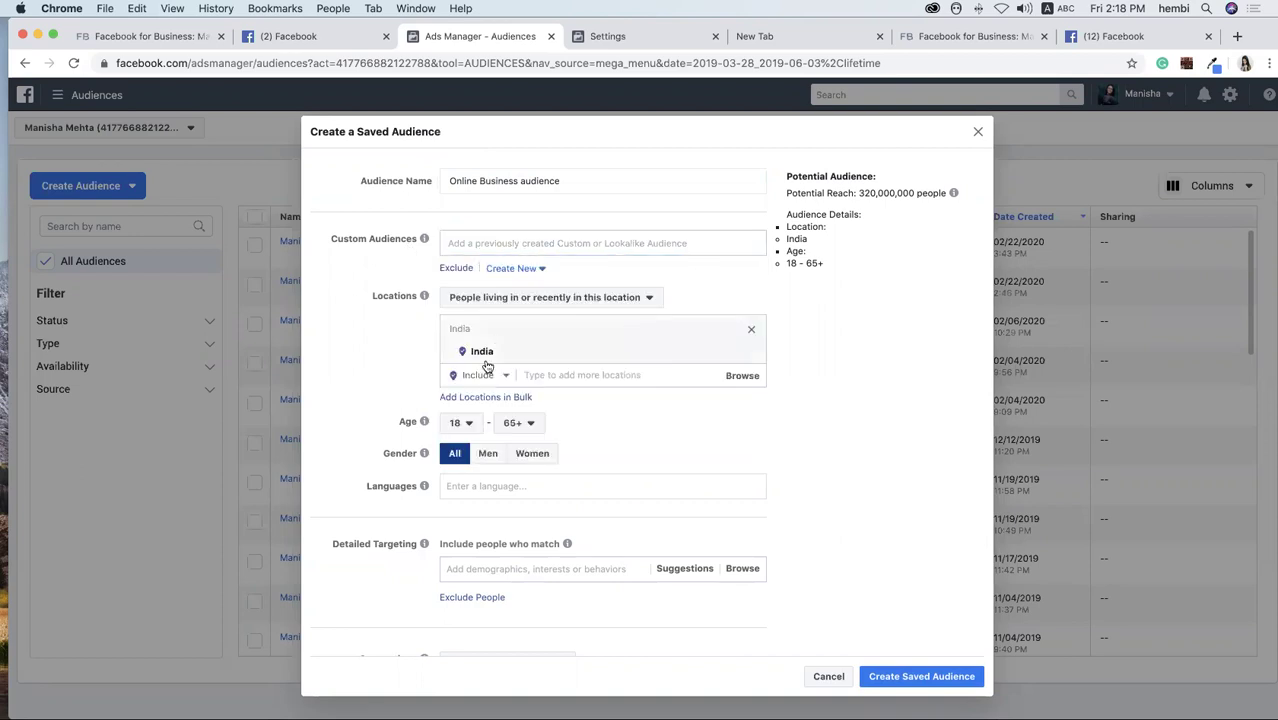
# Replace all of India with Mumbai, Pune and Thane as locations, each +25 mi.
pyautogui.click(563, 378)
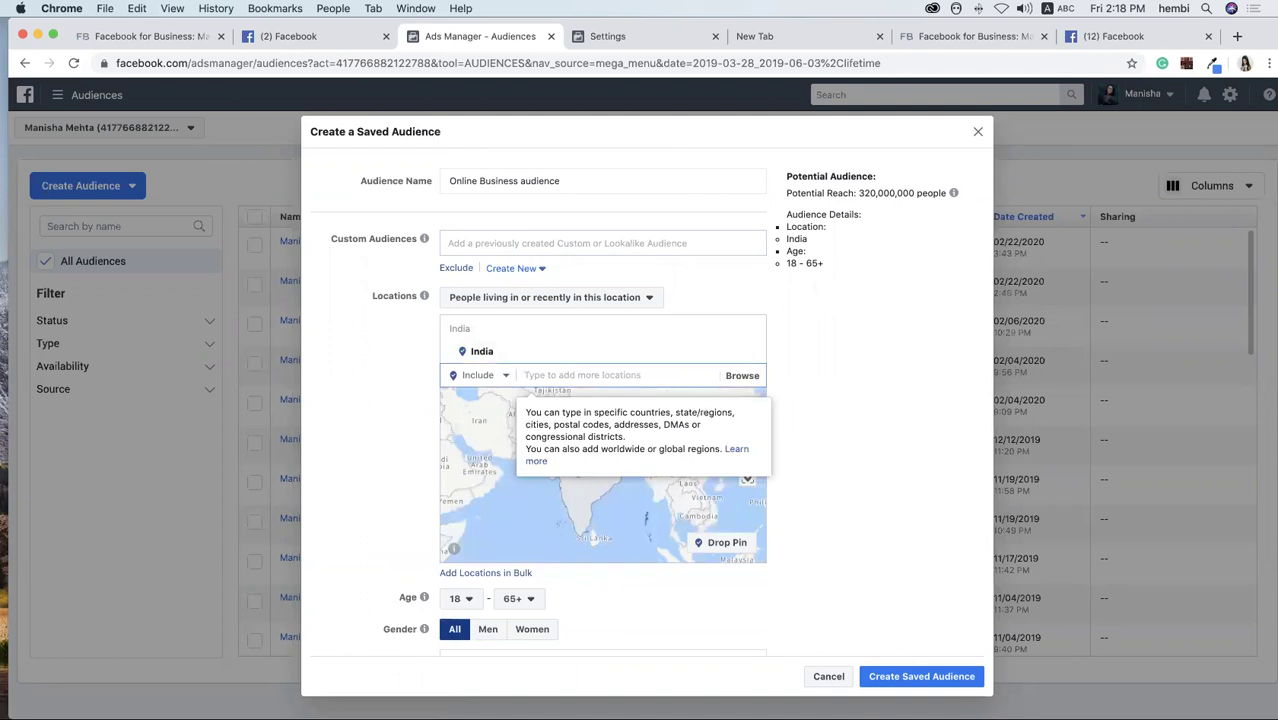
pyautogui.write('Mumbai')
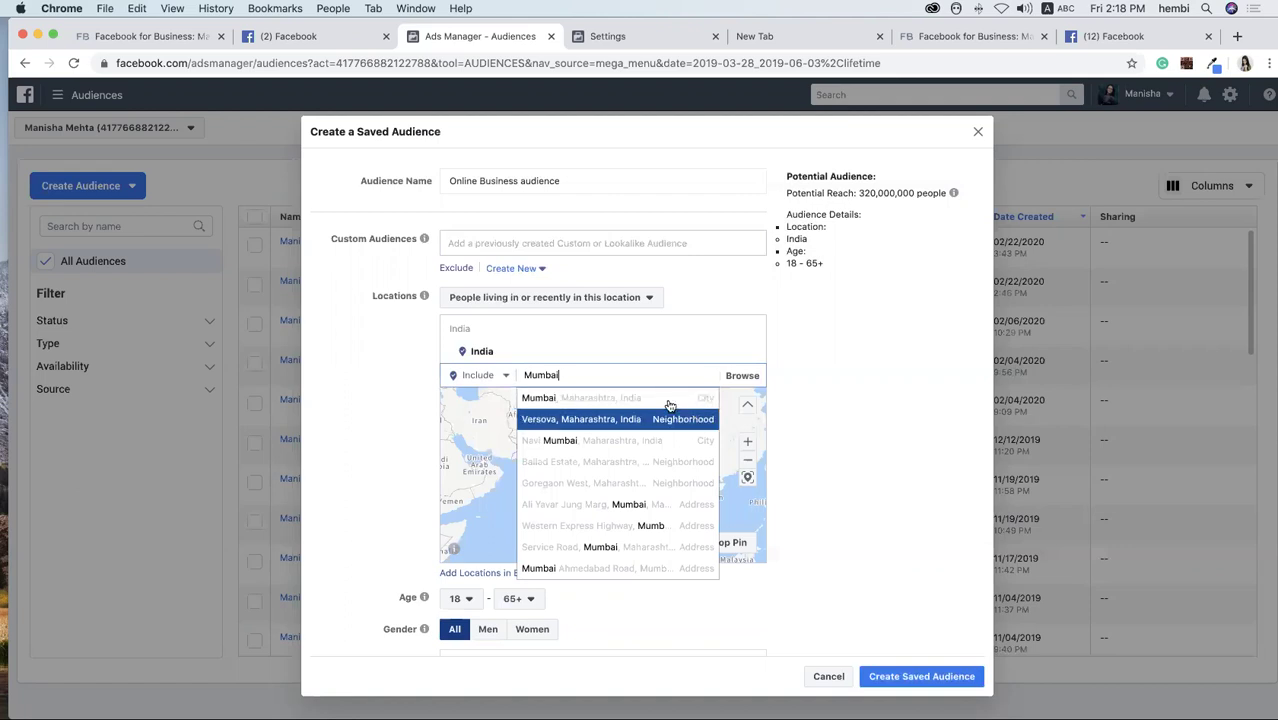
pyautogui.click(585, 397)
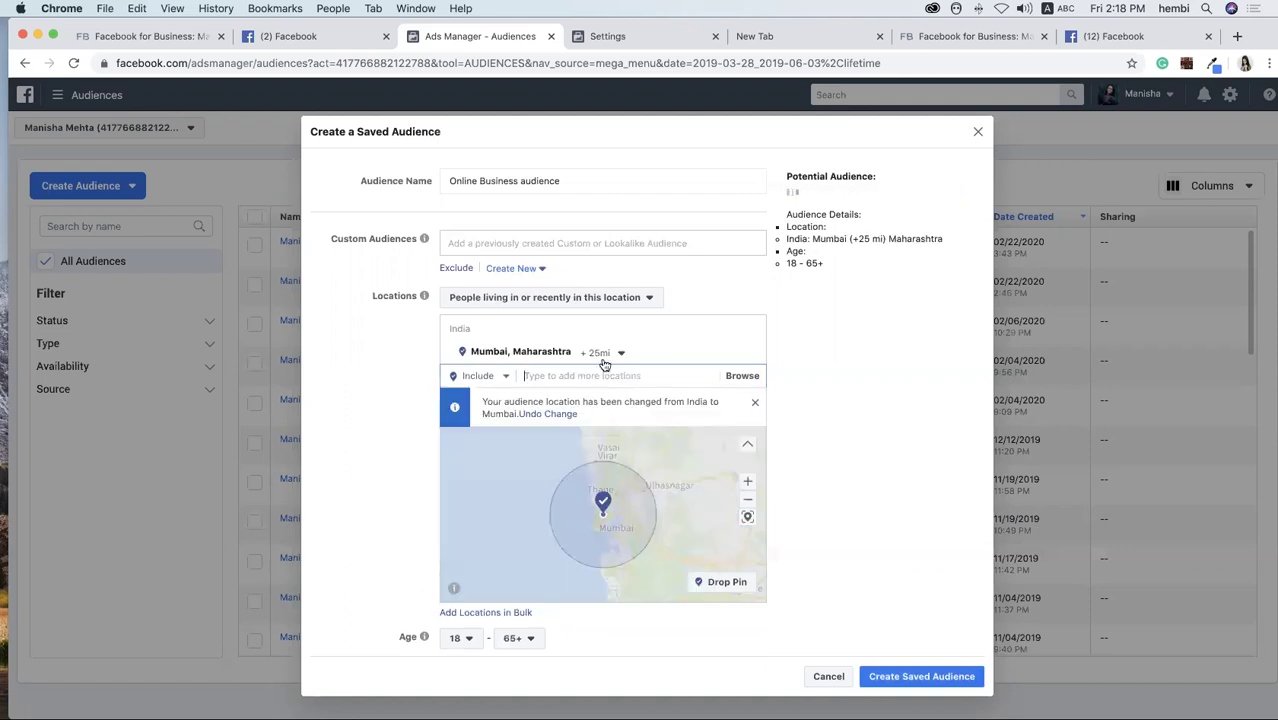
pyautogui.moveTo(560, 352)
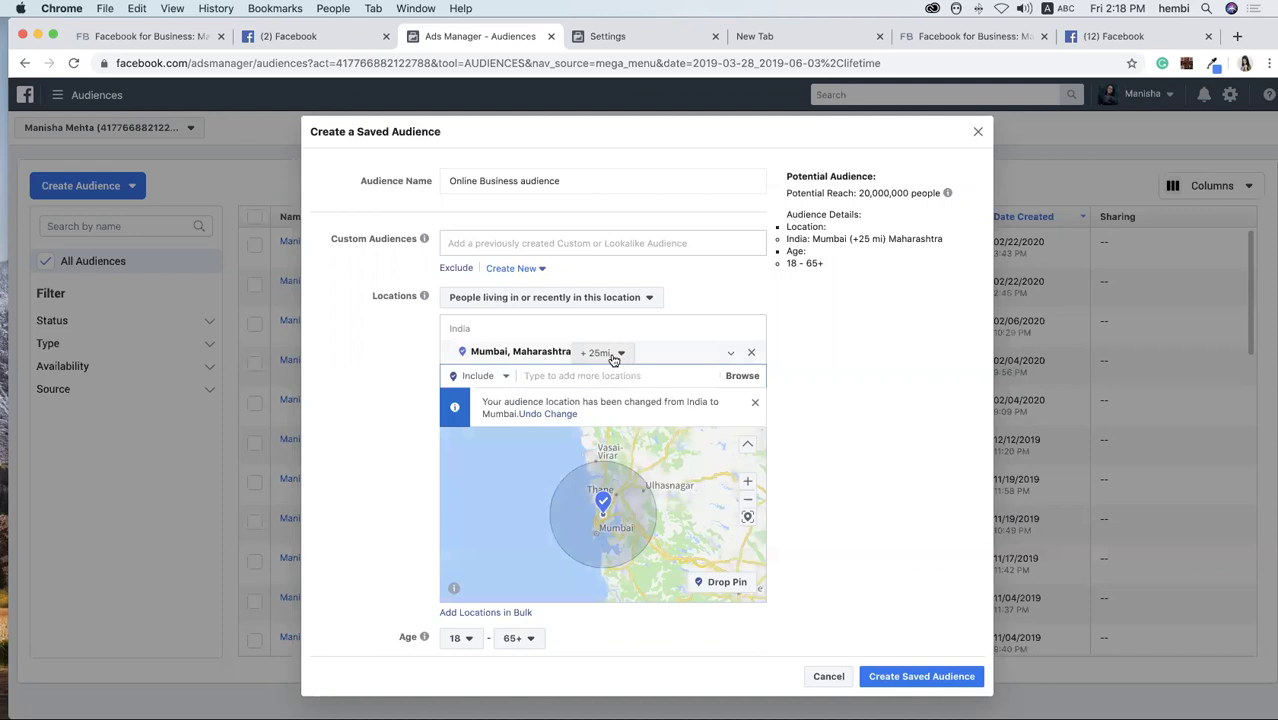
pyautogui.click(620, 353)
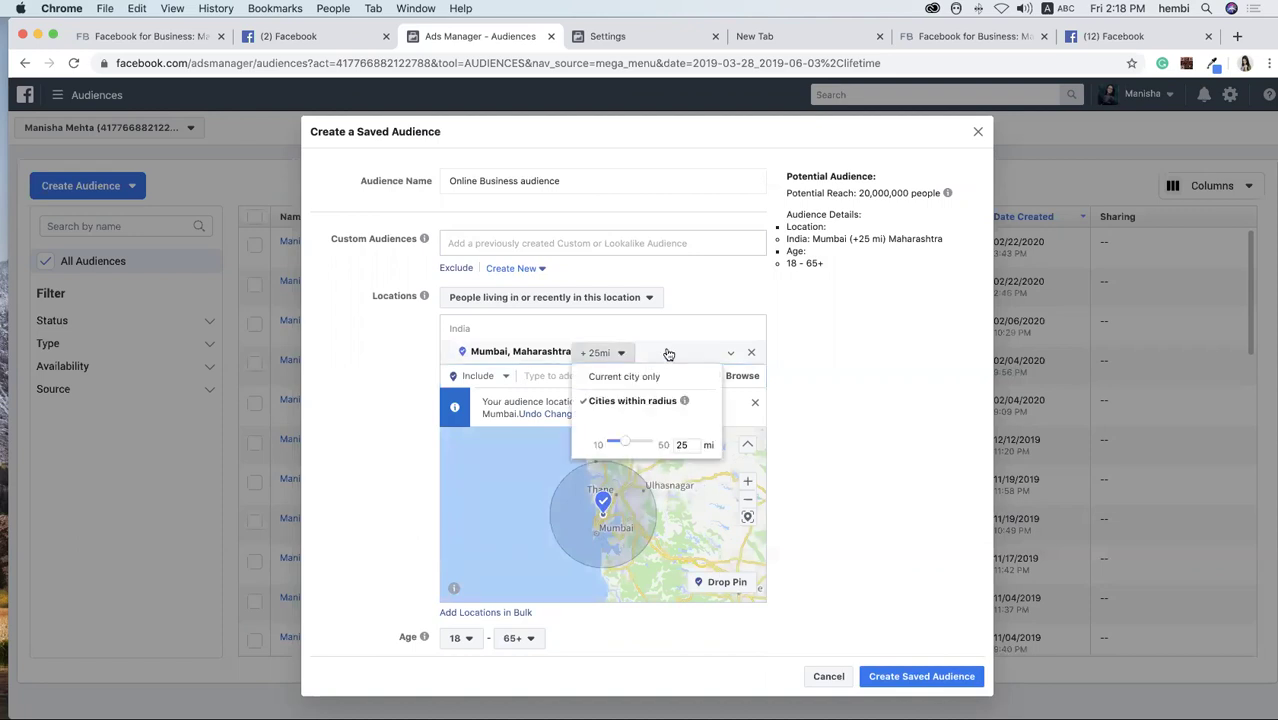
pyautogui.click(589, 360)
pyautogui.click(592, 377)
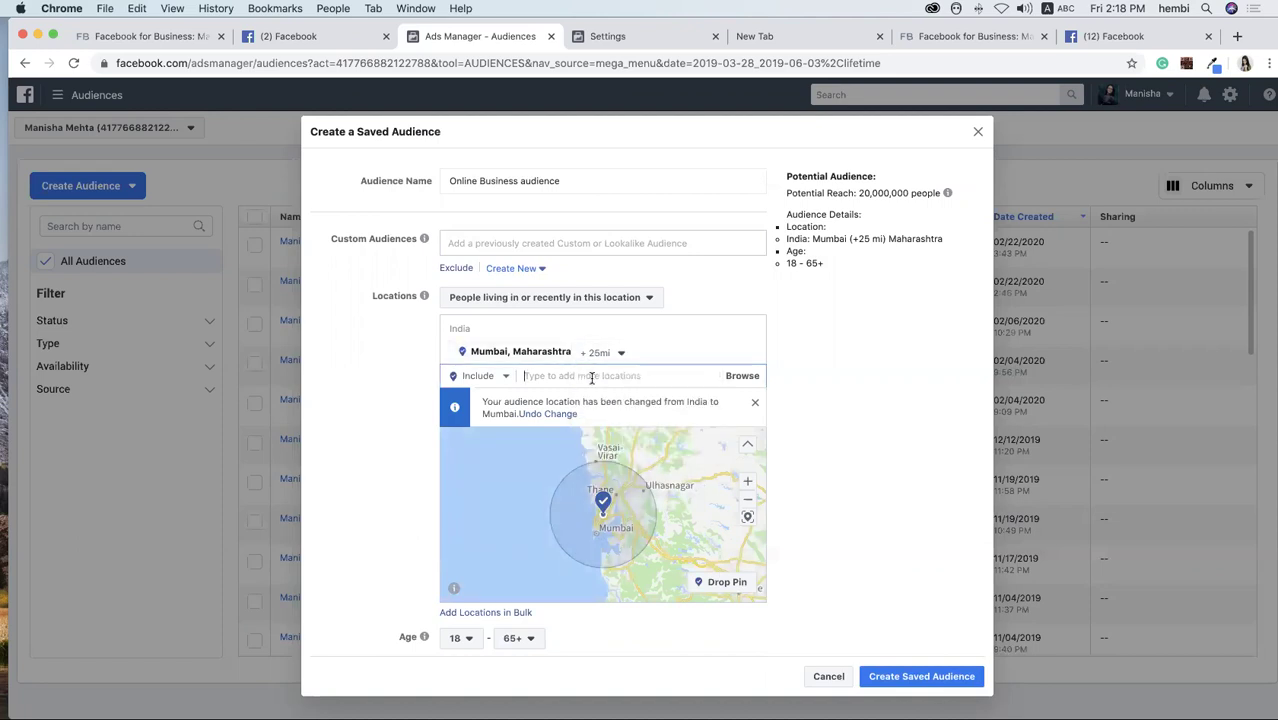
pyautogui.write('p')
pyautogui.write('une')
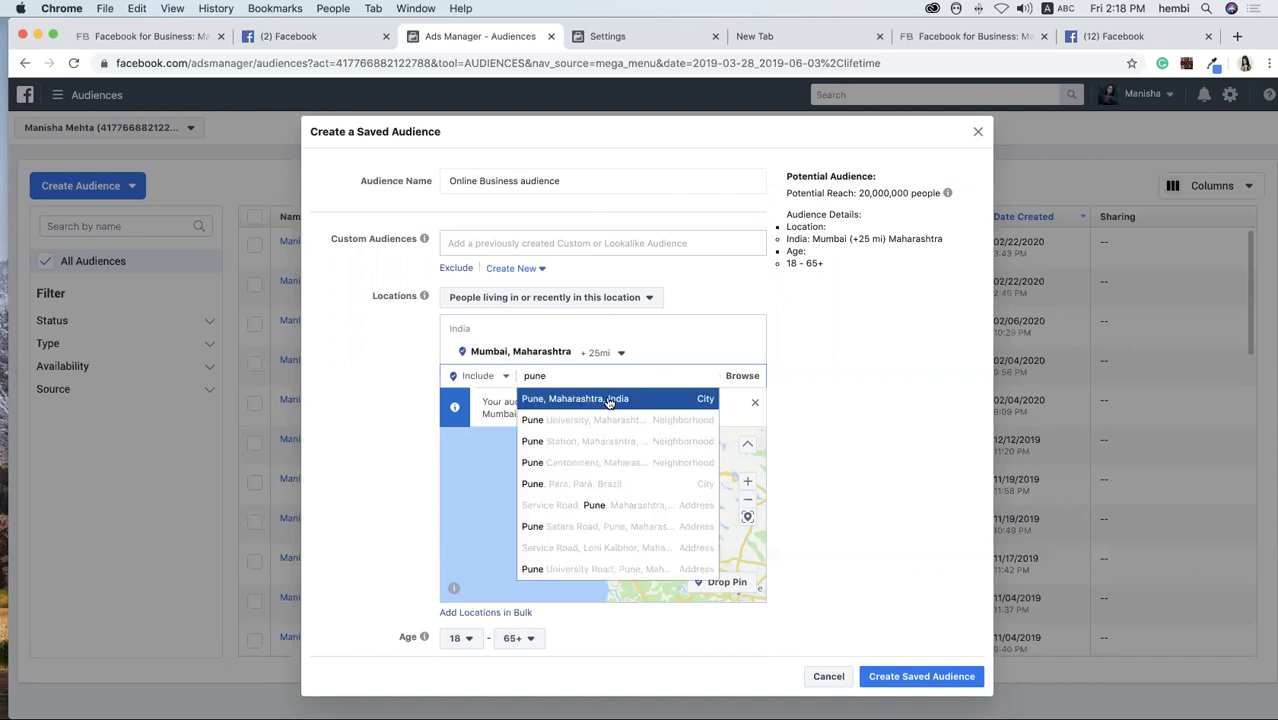
pyautogui.click(608, 399)
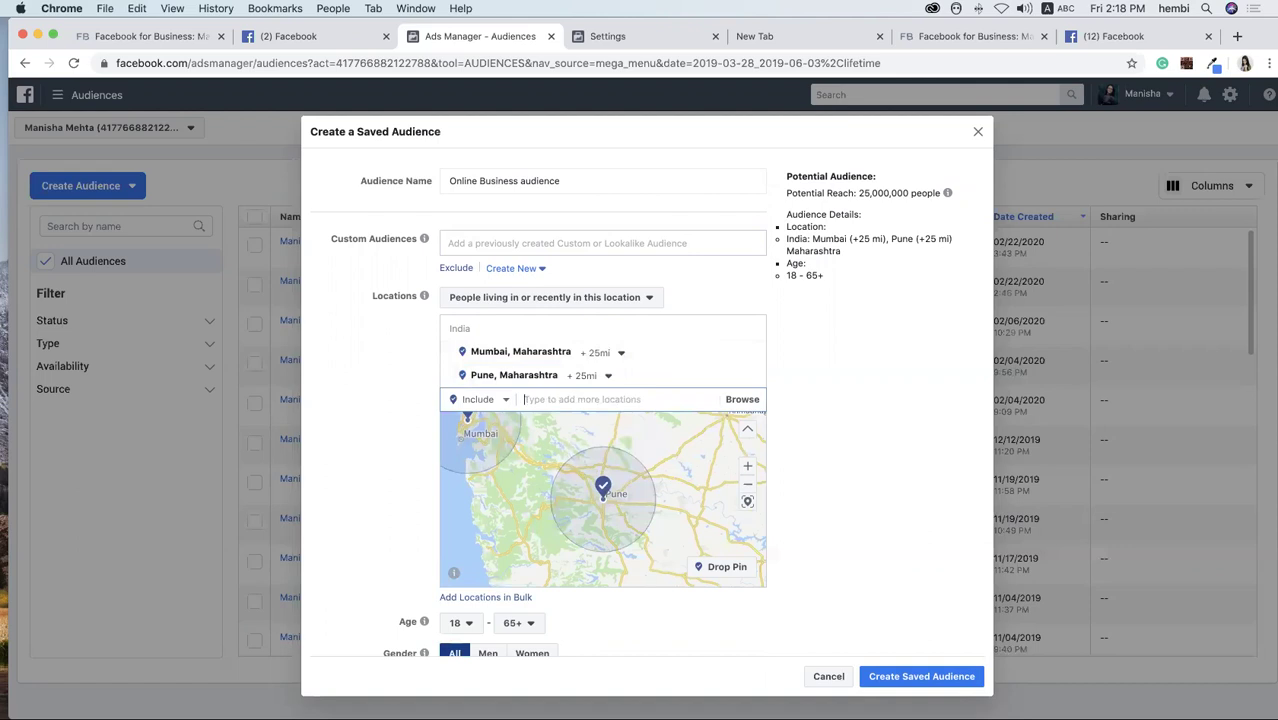
pyautogui.write('Thane')
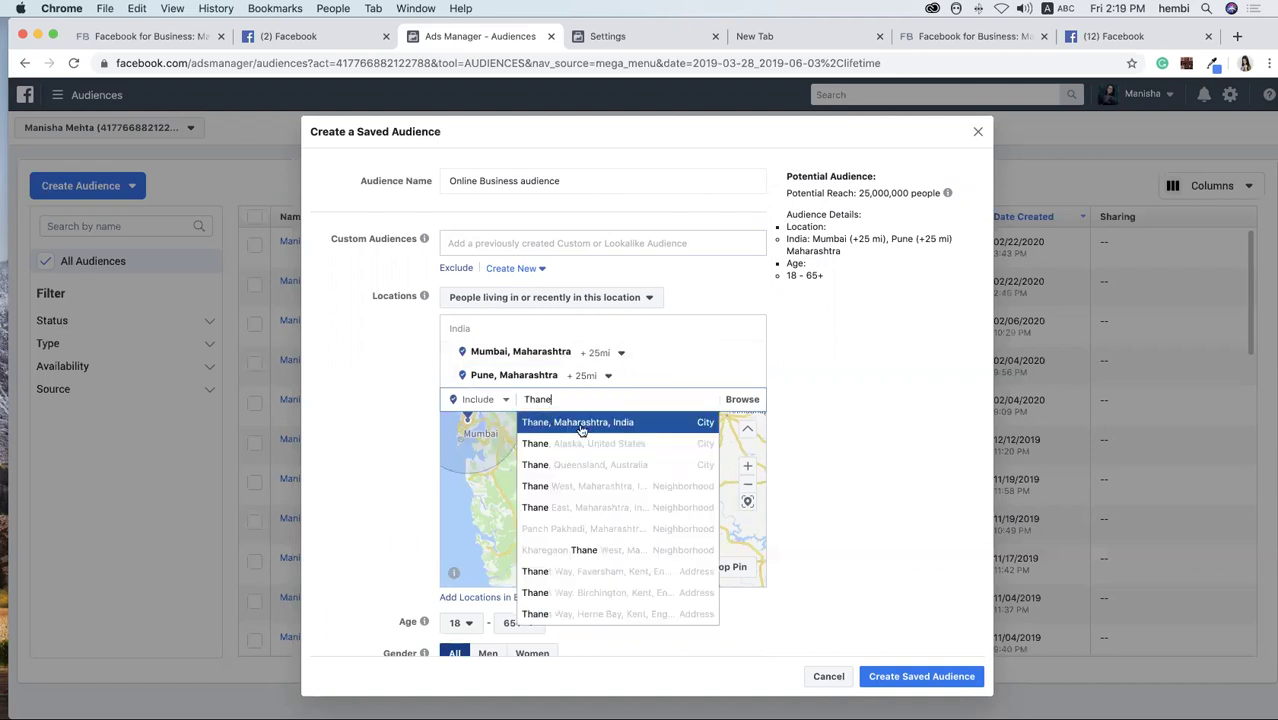
pyautogui.click(580, 424)
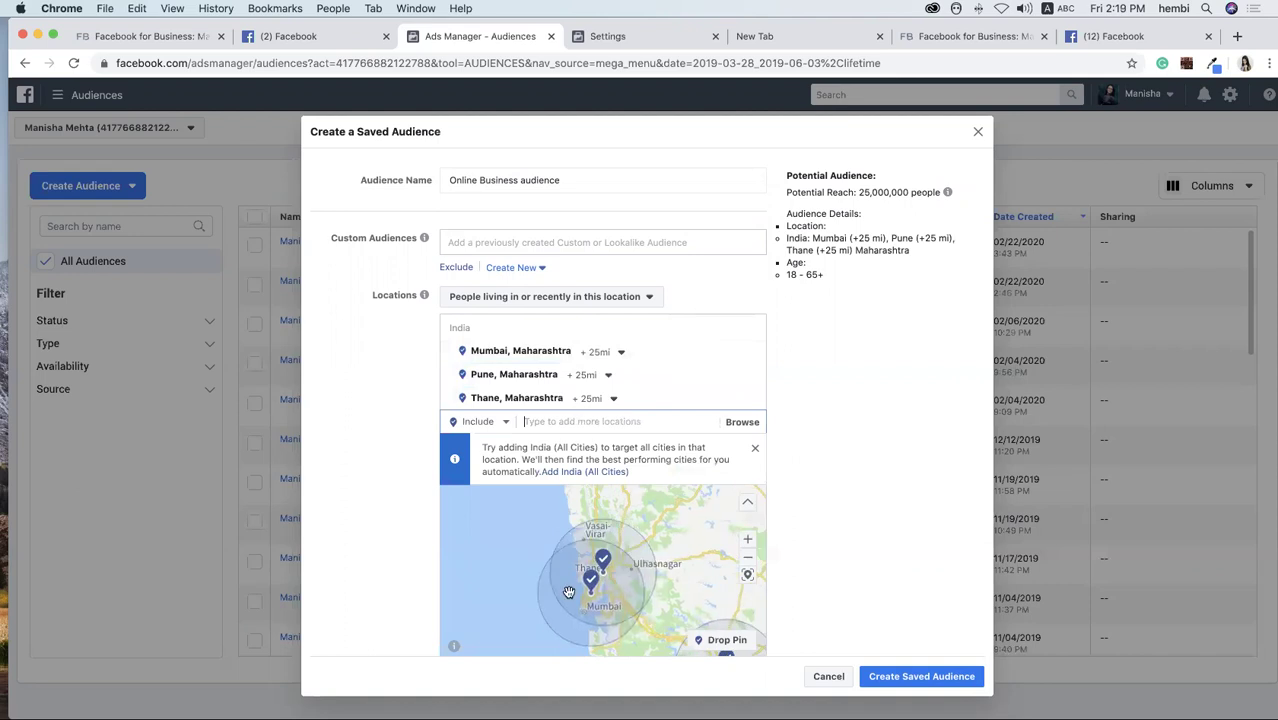
pyautogui.scroll(2, 582, 578)
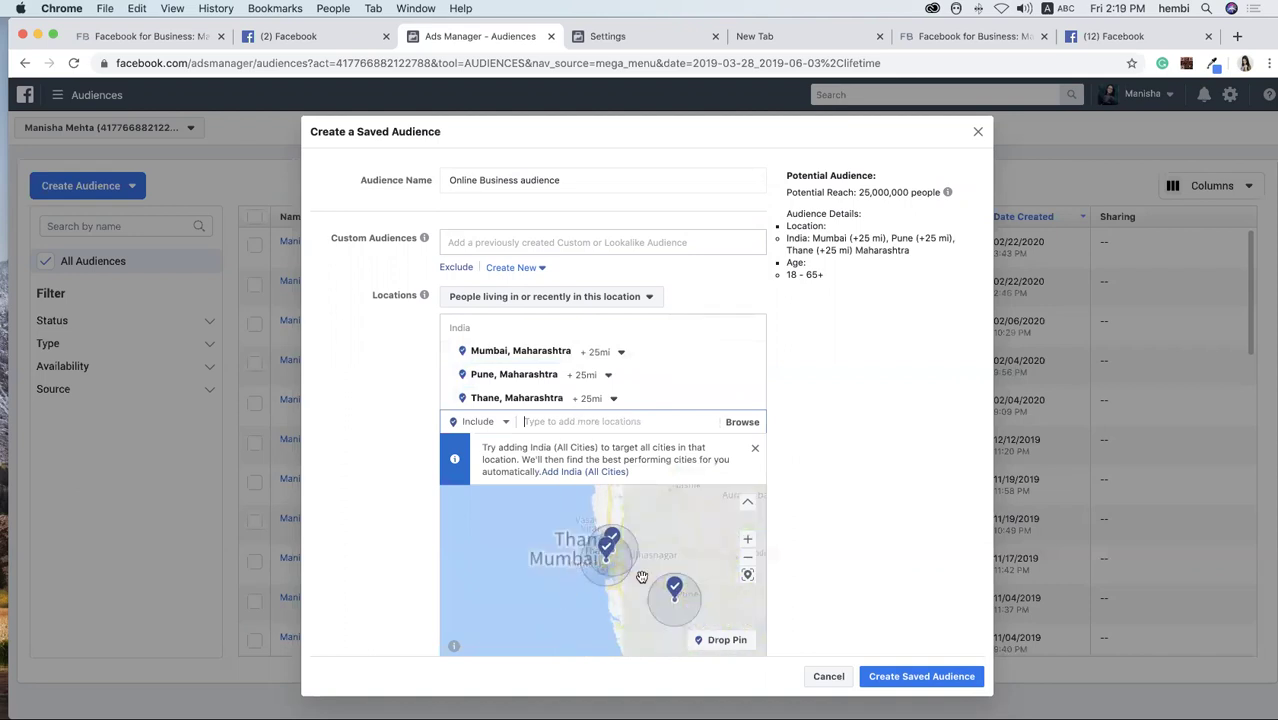
pyautogui.scroll(2, 640, 577)
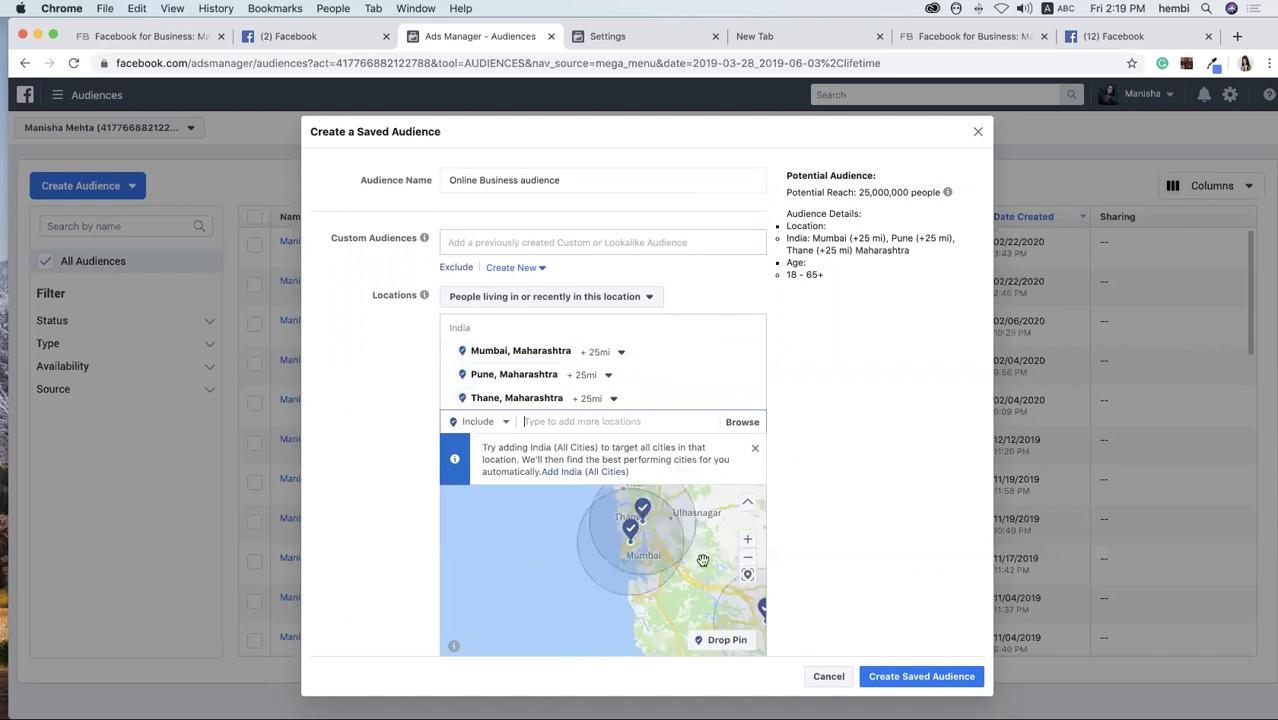
pyautogui.scroll(2, 703, 561)
pyautogui.scroll(2, 703, 561)
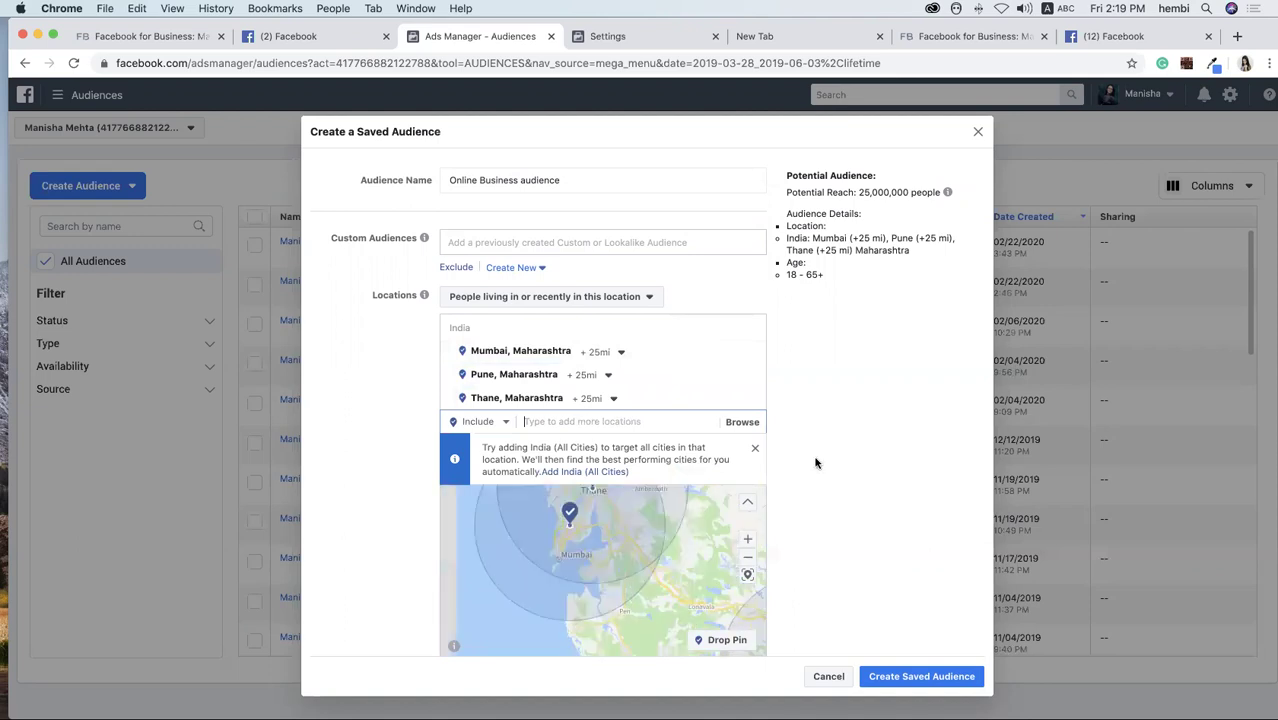
pyautogui.scroll(-2, 816, 462)
pyautogui.scroll(-5, 816, 462)
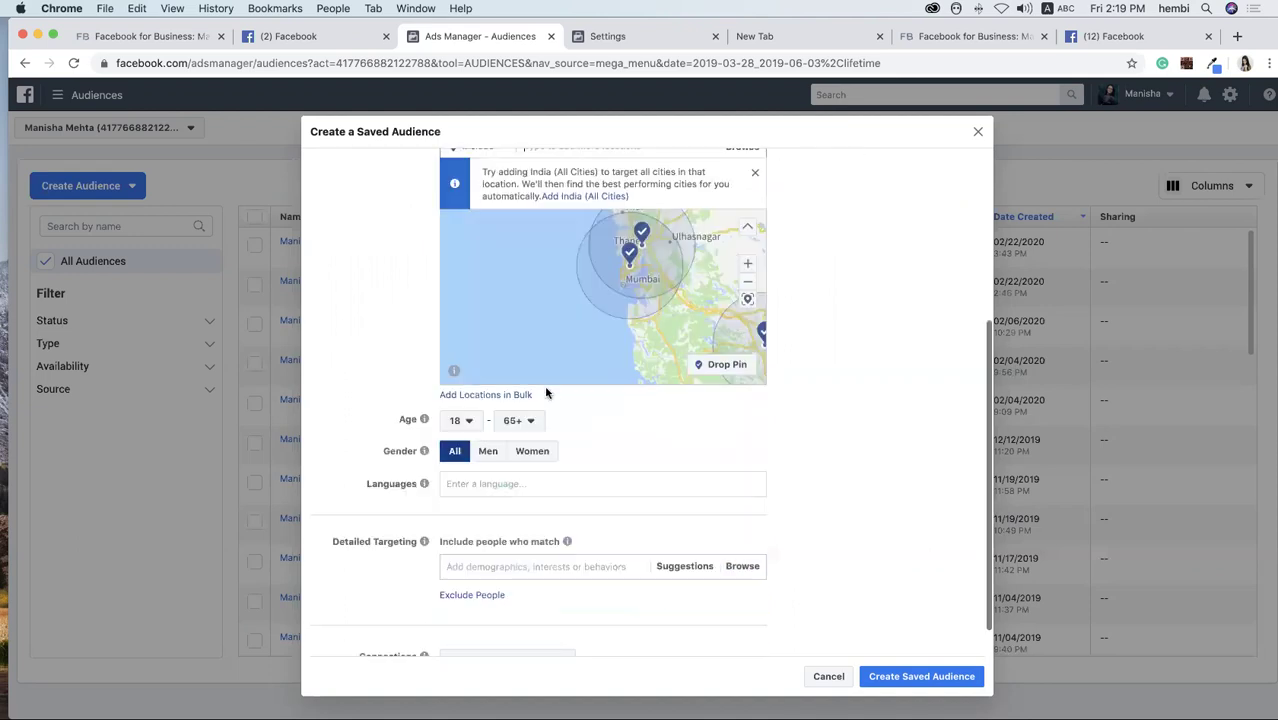
# Target women only, aged 20 to 45.
pyautogui.click(462, 420)
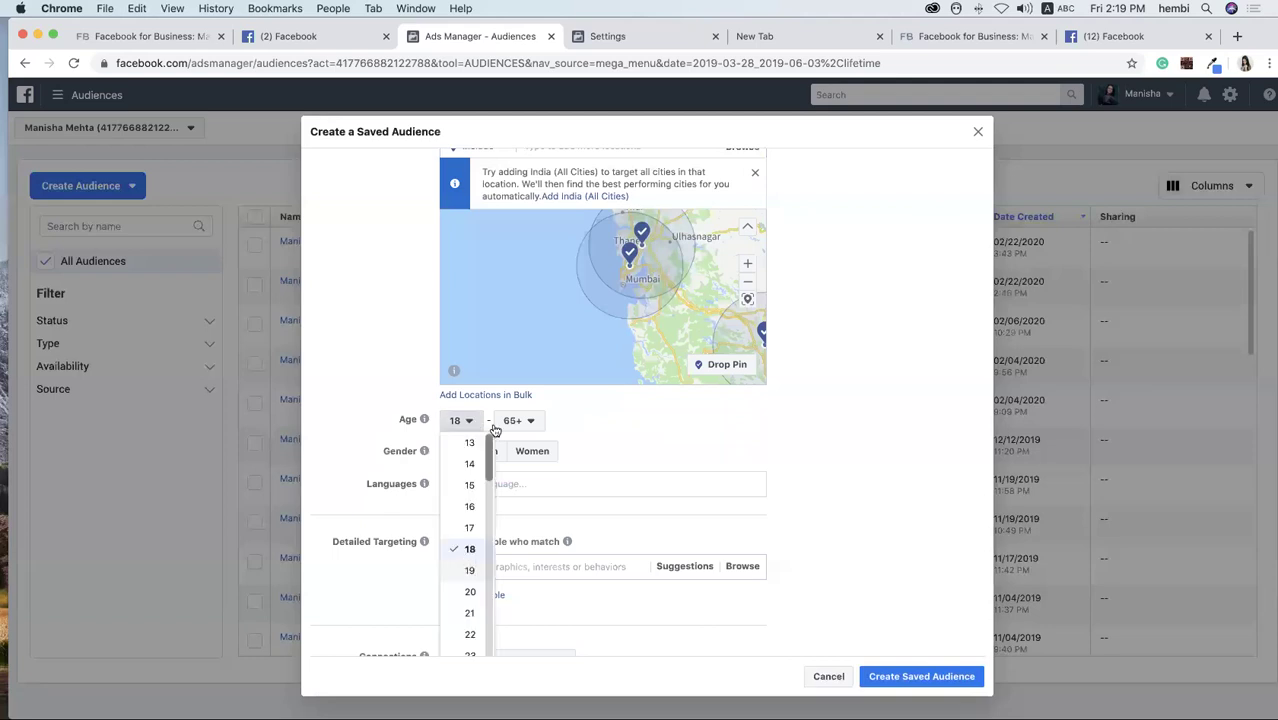
pyautogui.click(466, 565)
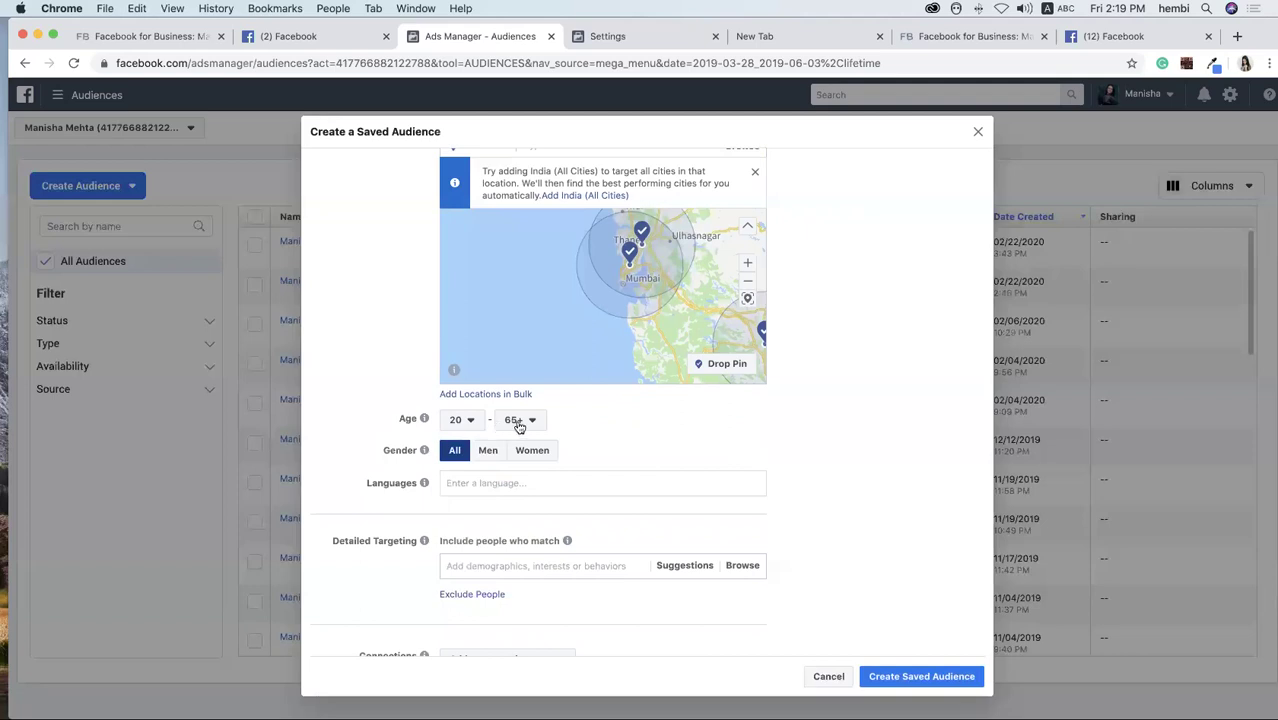
pyautogui.click(520, 420)
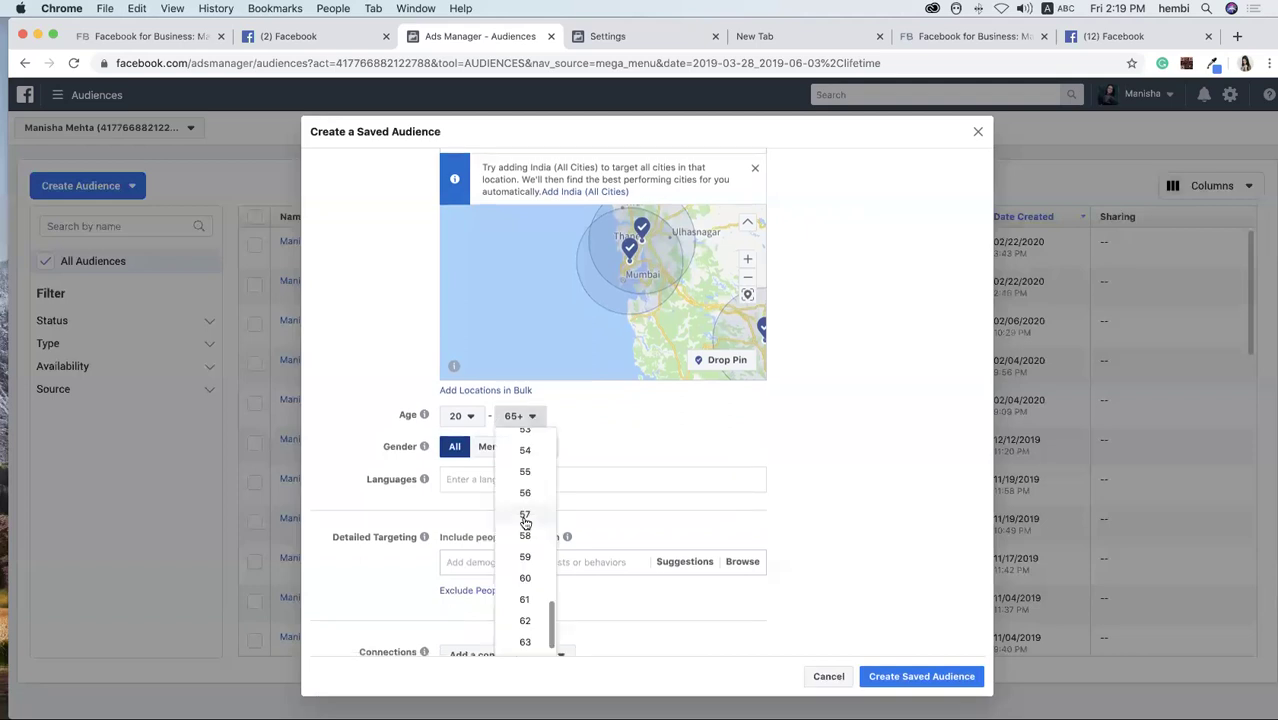
pyautogui.scroll(2, 525, 520)
pyautogui.scroll(2, 525, 480)
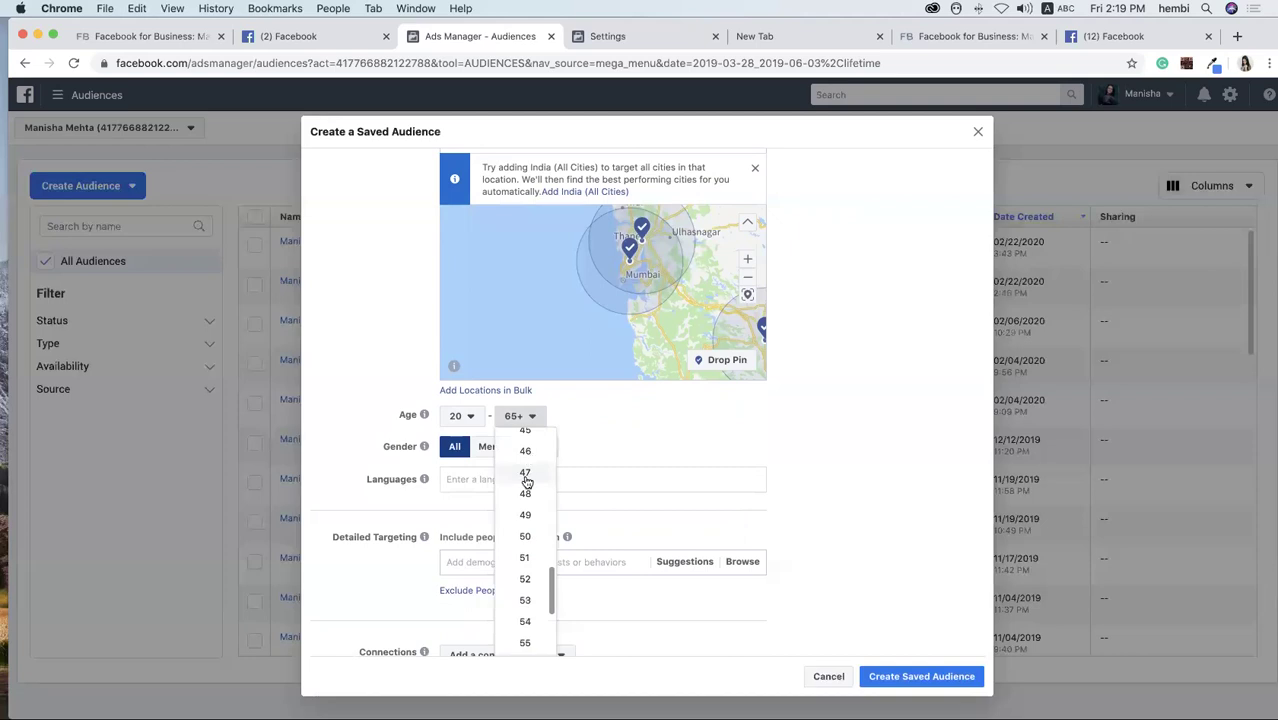
pyautogui.scroll(1, 527, 481)
pyautogui.click(525, 492)
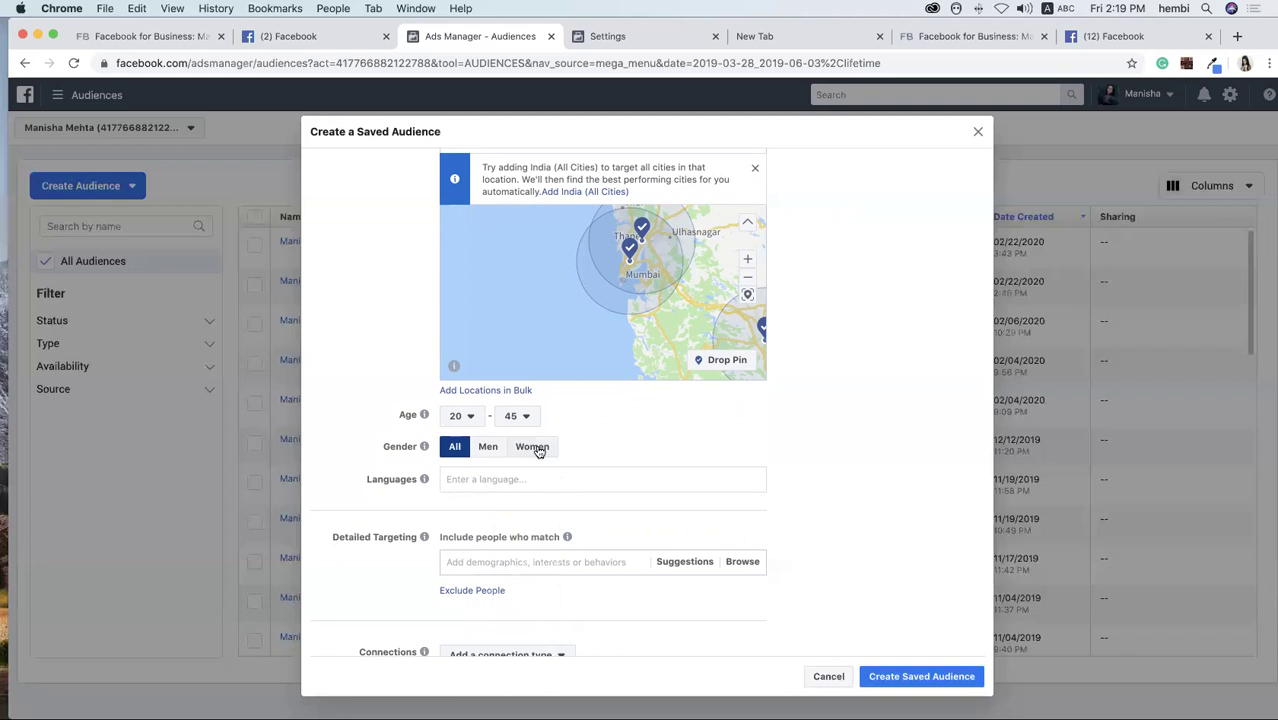
pyautogui.click(533, 447)
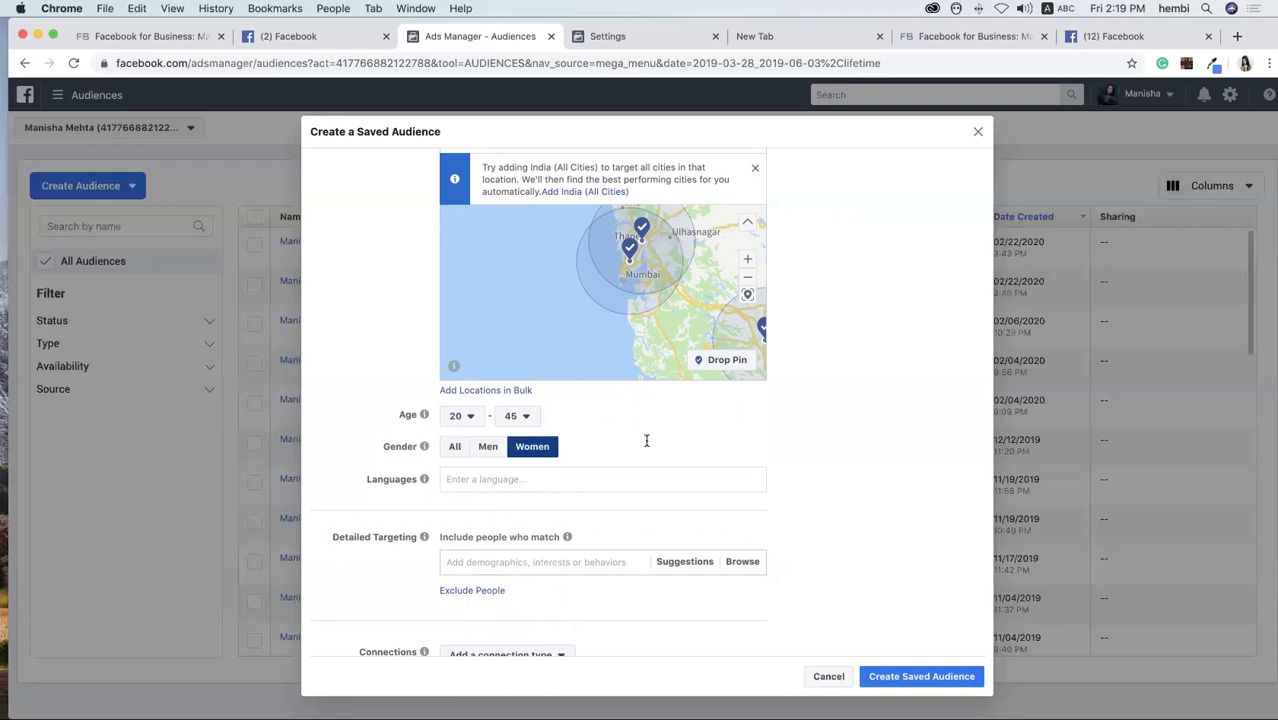
pyautogui.scroll(-1, 645, 440)
# Add English (UK) and Hindi as the audience's target languages.
pyautogui.click(509, 447)
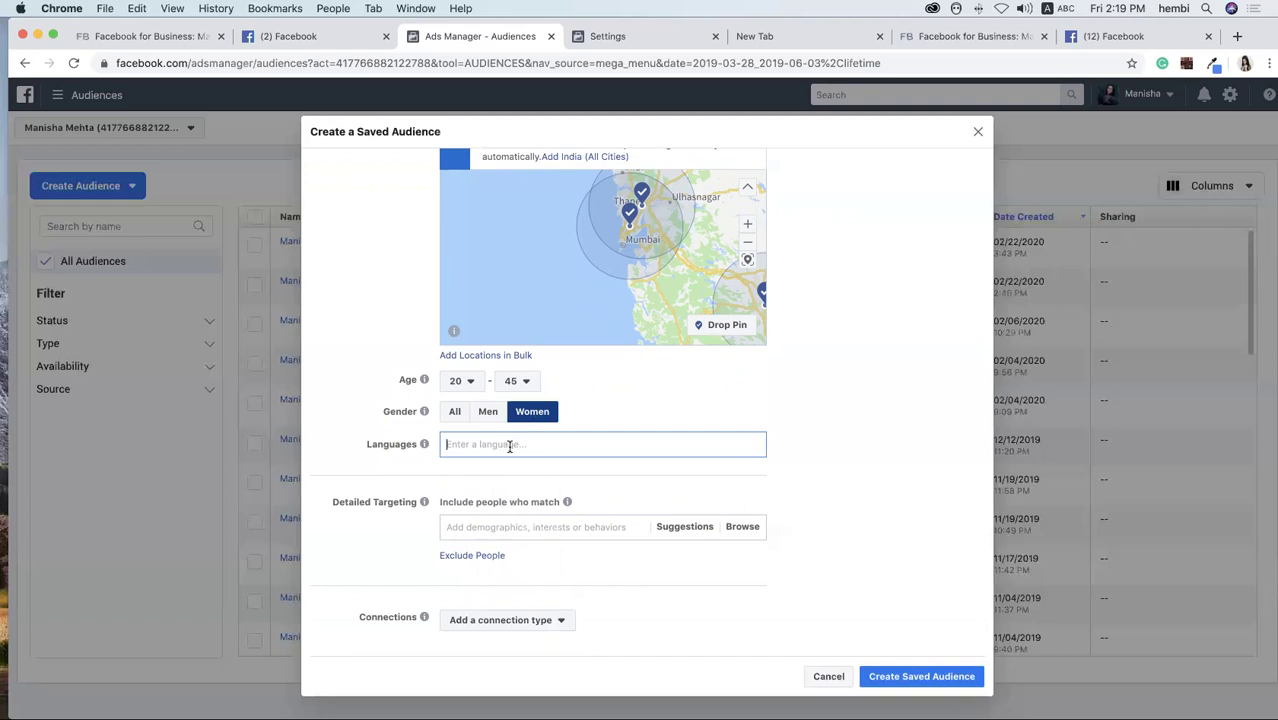
pyautogui.write('english')
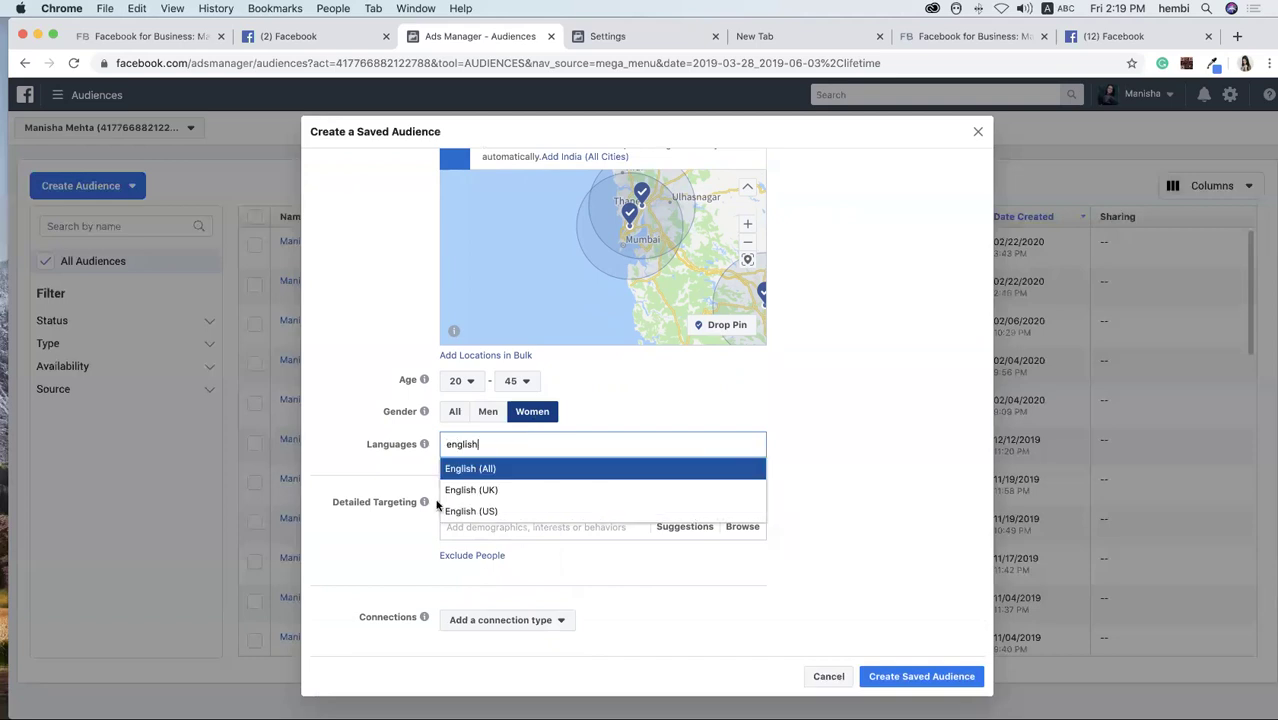
pyautogui.press('Return')
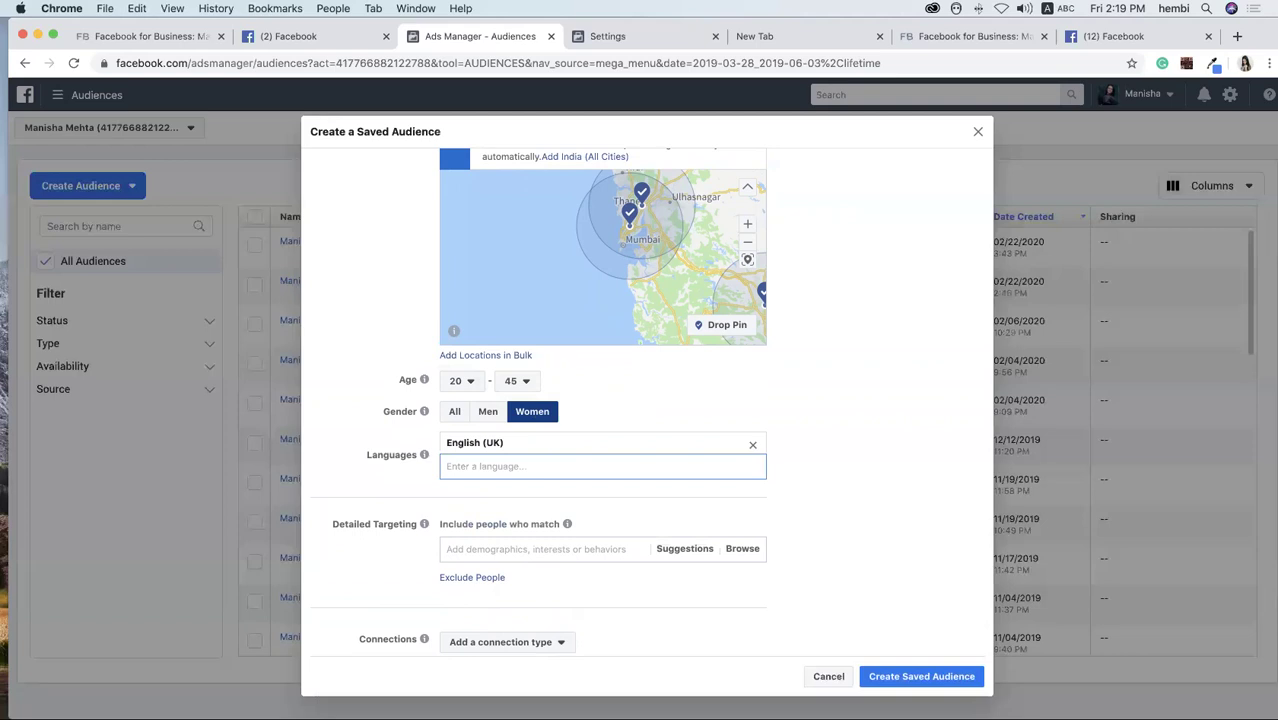
pyautogui.write('hindi')
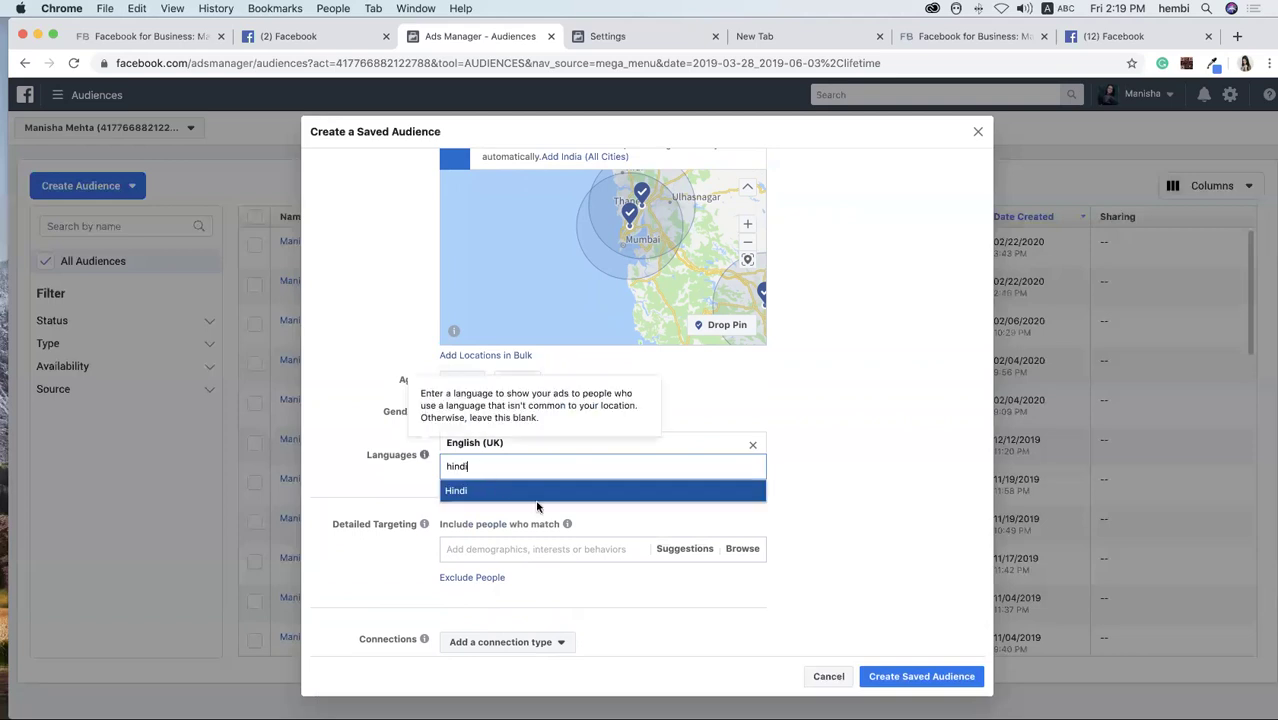
pyautogui.press('Return')
pyautogui.scroll(-1, 531, 509)
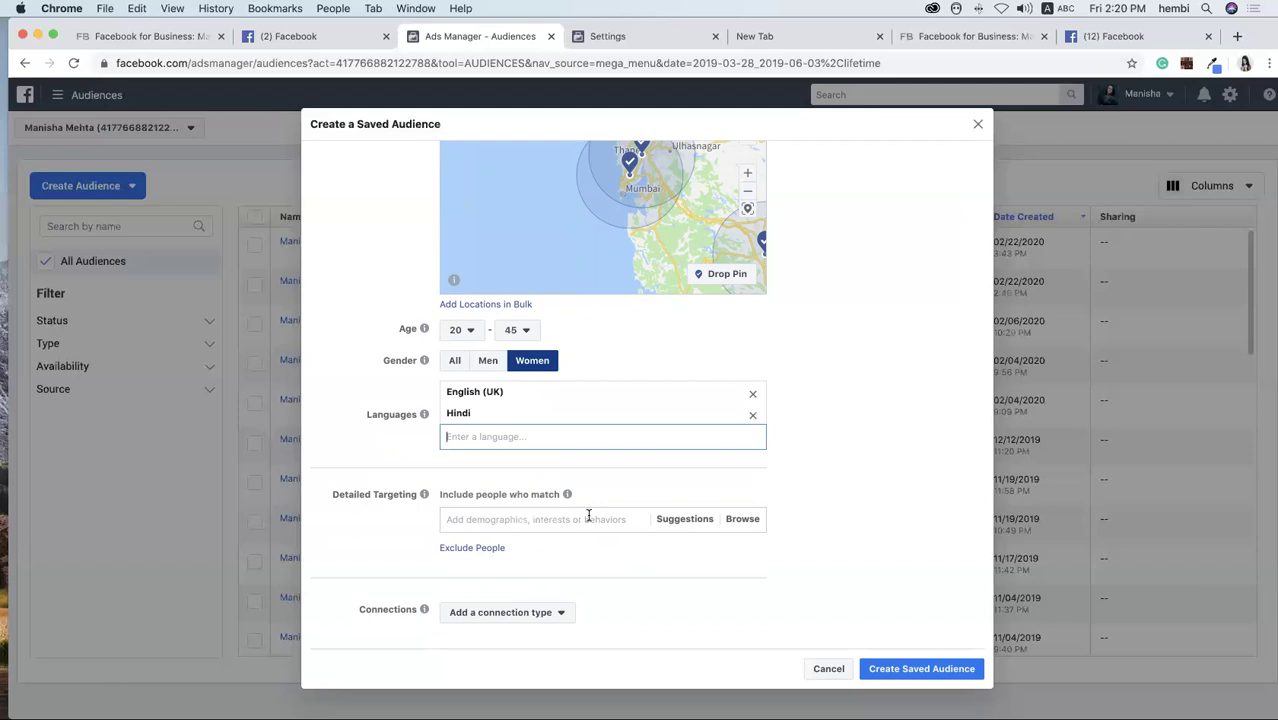
# Add Lipstick to detailed targeting and bring up related interest suggestions.
pyautogui.click(588, 516)
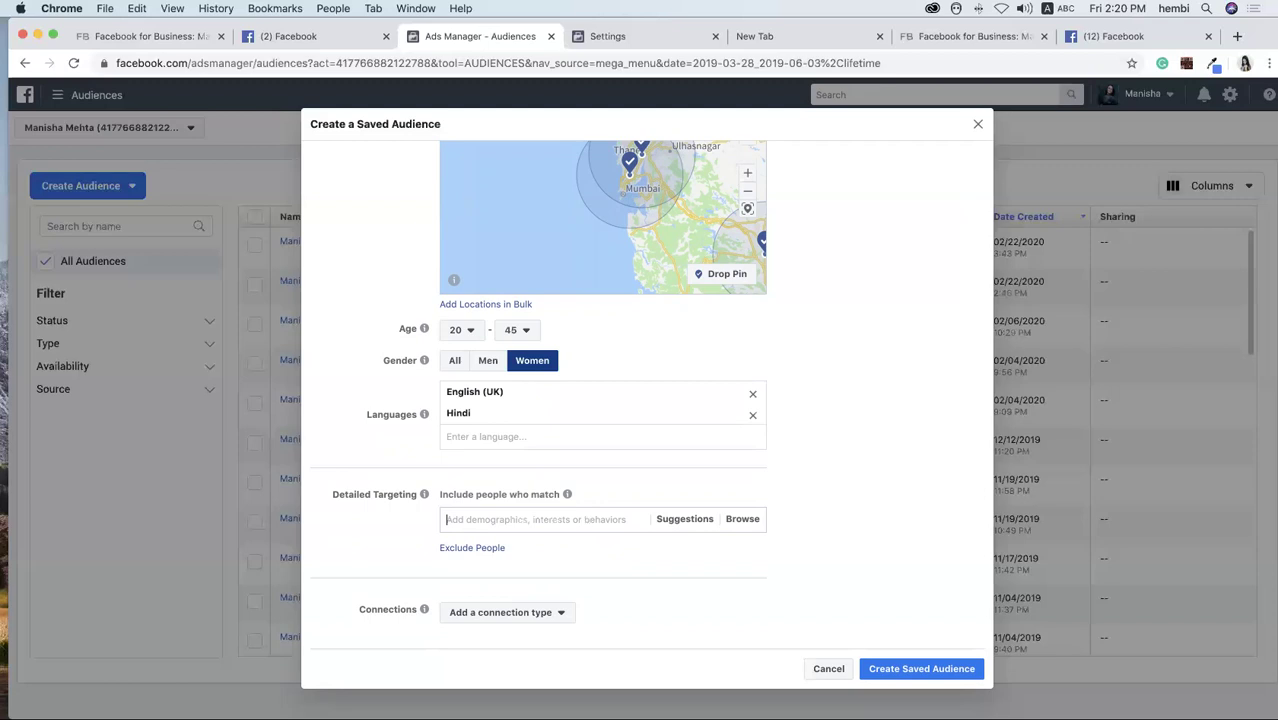
pyautogui.write('lipstick')
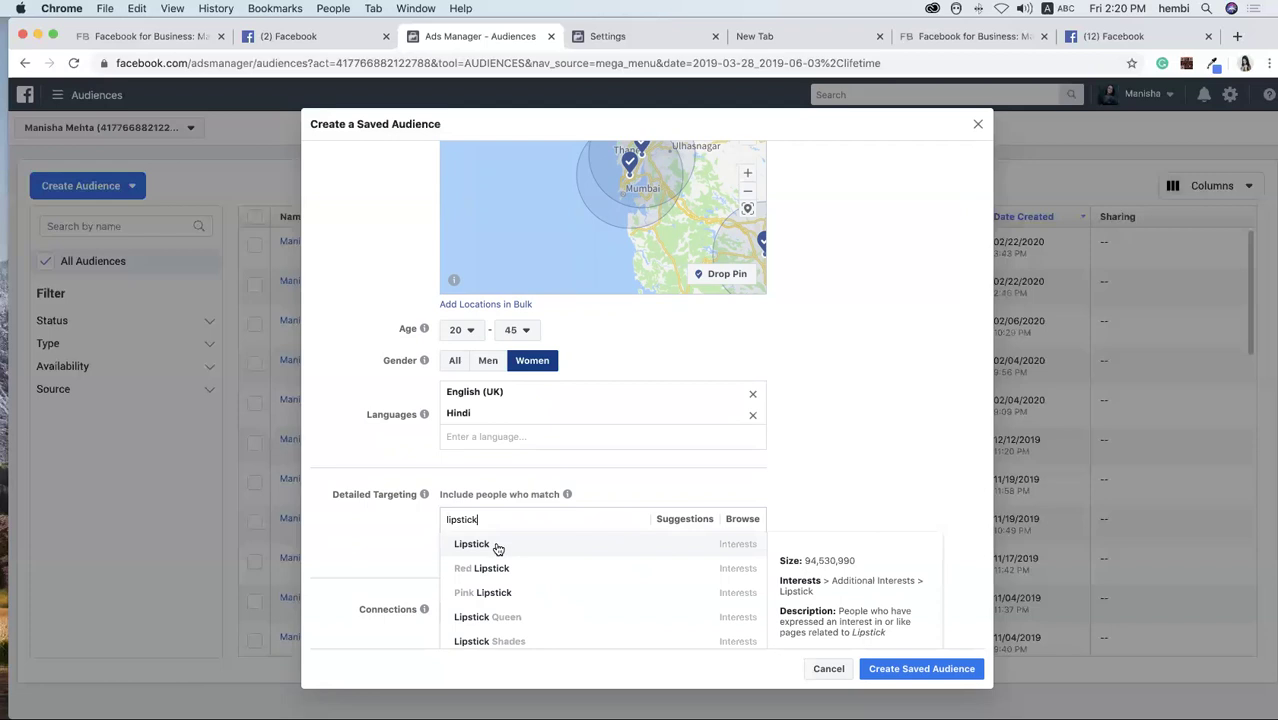
pyautogui.click(558, 548)
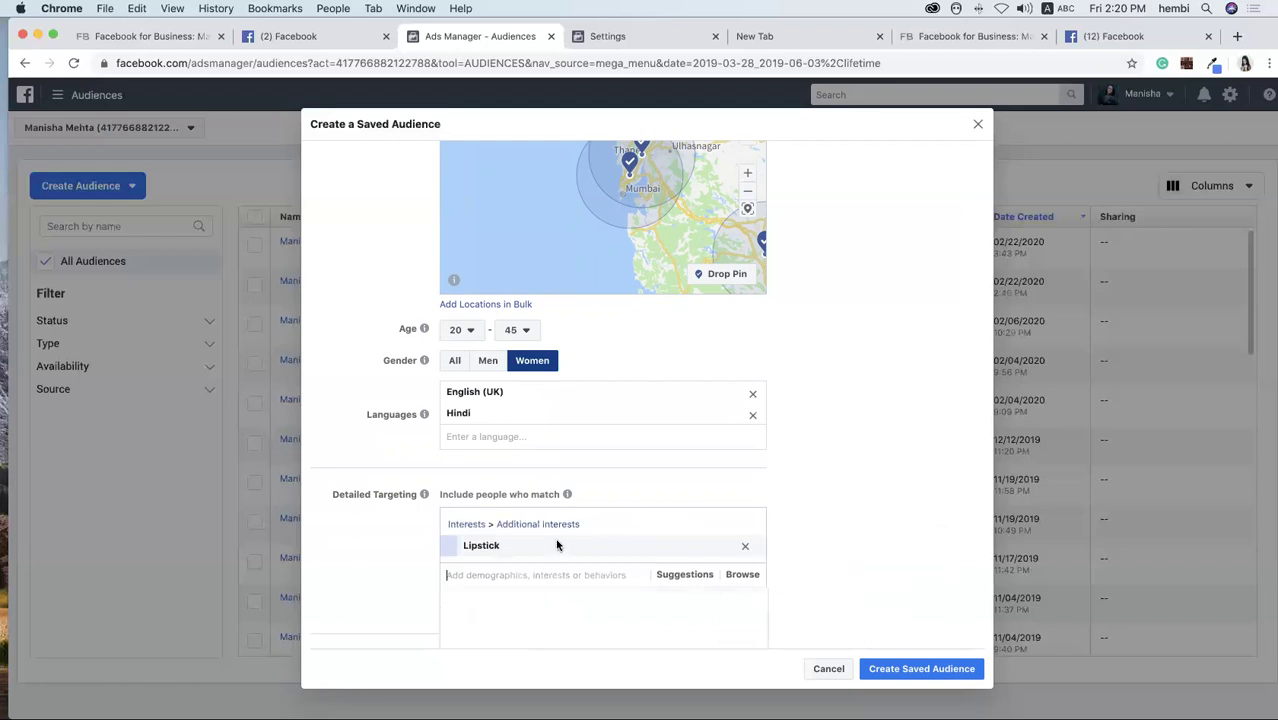
pyautogui.scroll(-1, 550, 540)
pyautogui.scroll(-2, 479, 444)
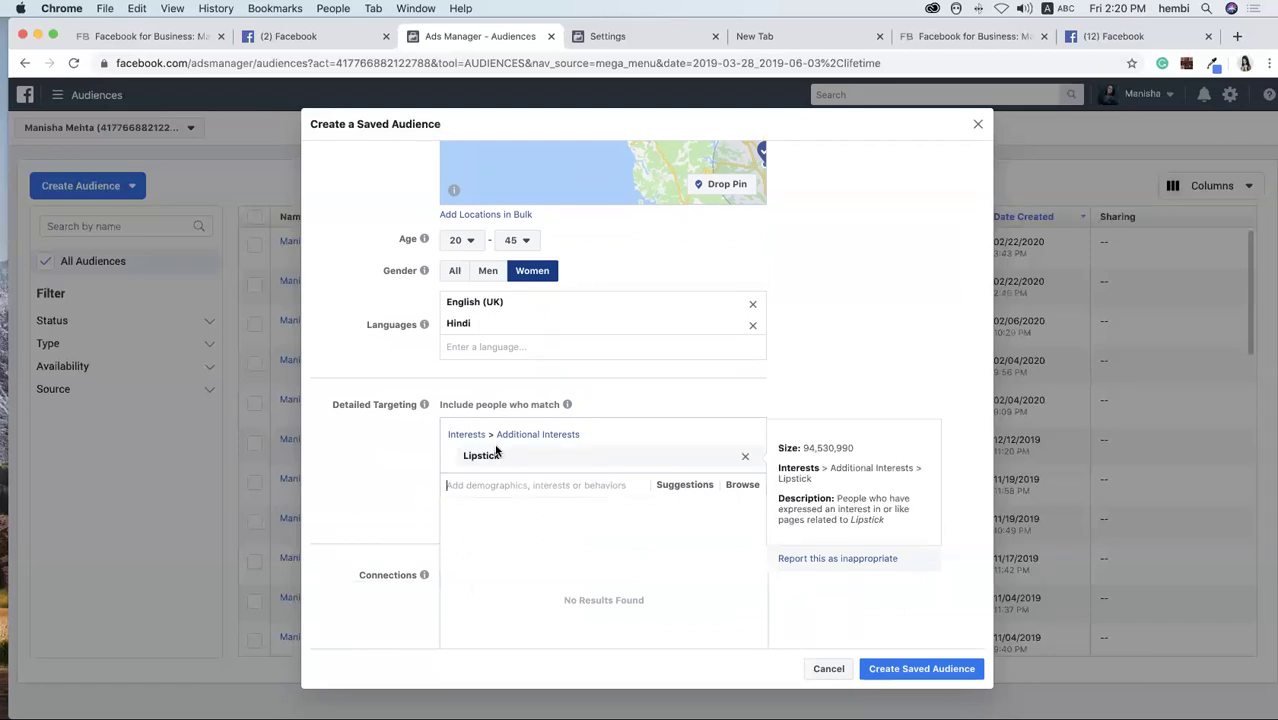
pyautogui.click(684, 484)
pyautogui.scroll(-2, 621, 543)
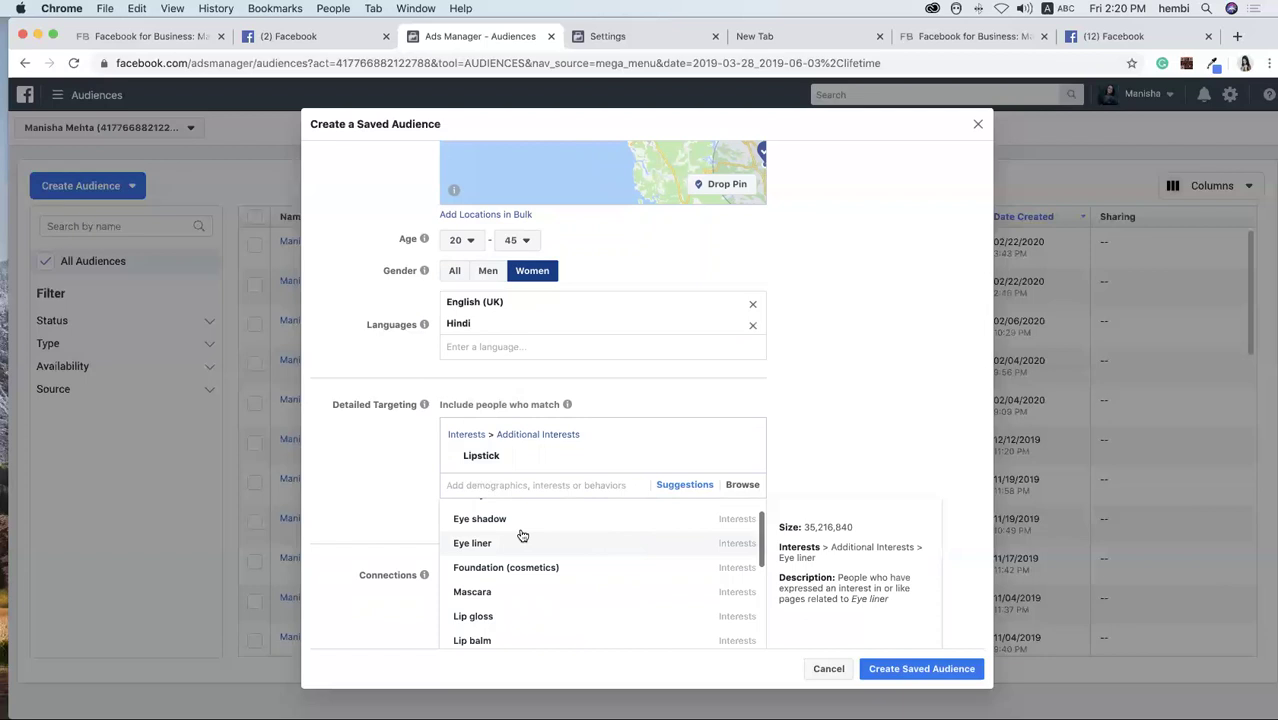
# Add Eye liner, Eye shadow, Mascara, Cosmetics, Personal care, Eyelash, Beauty, Concealer and CC cream.
pyautogui.click(472, 520)
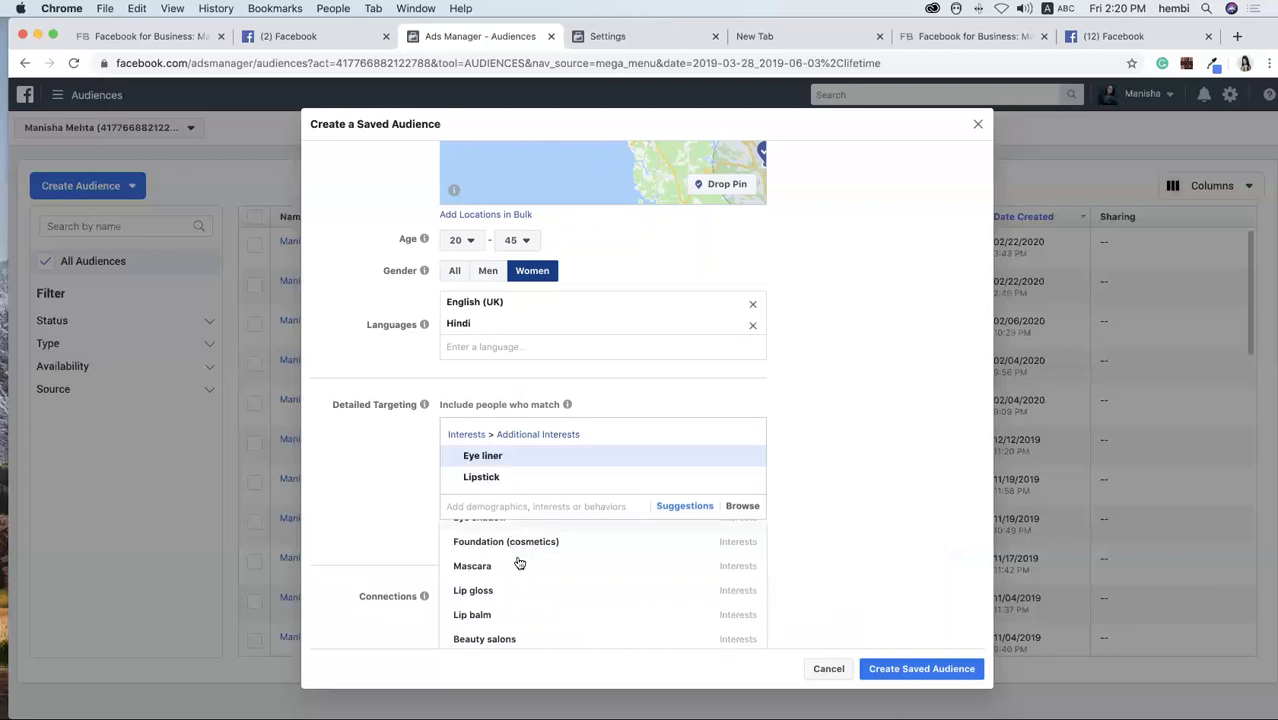
pyautogui.click(515, 563)
pyautogui.click(508, 552)
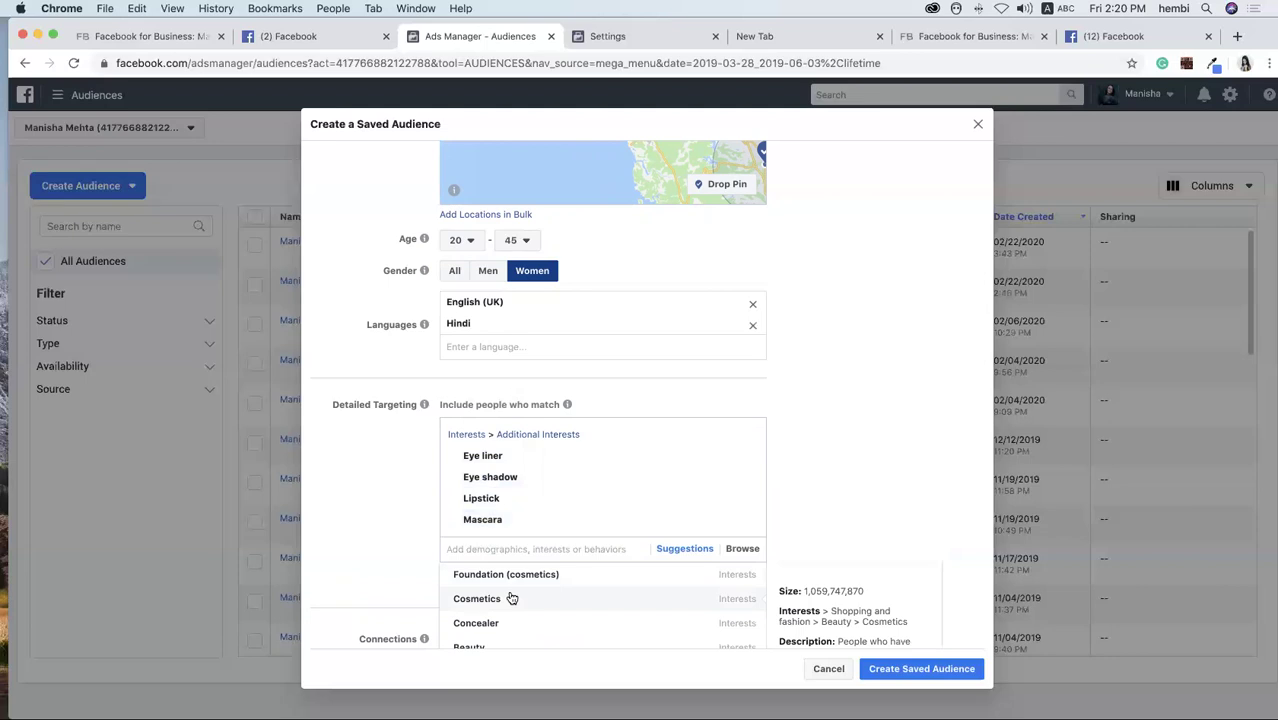
pyautogui.click(511, 598)
pyautogui.scroll(-2, 618, 500)
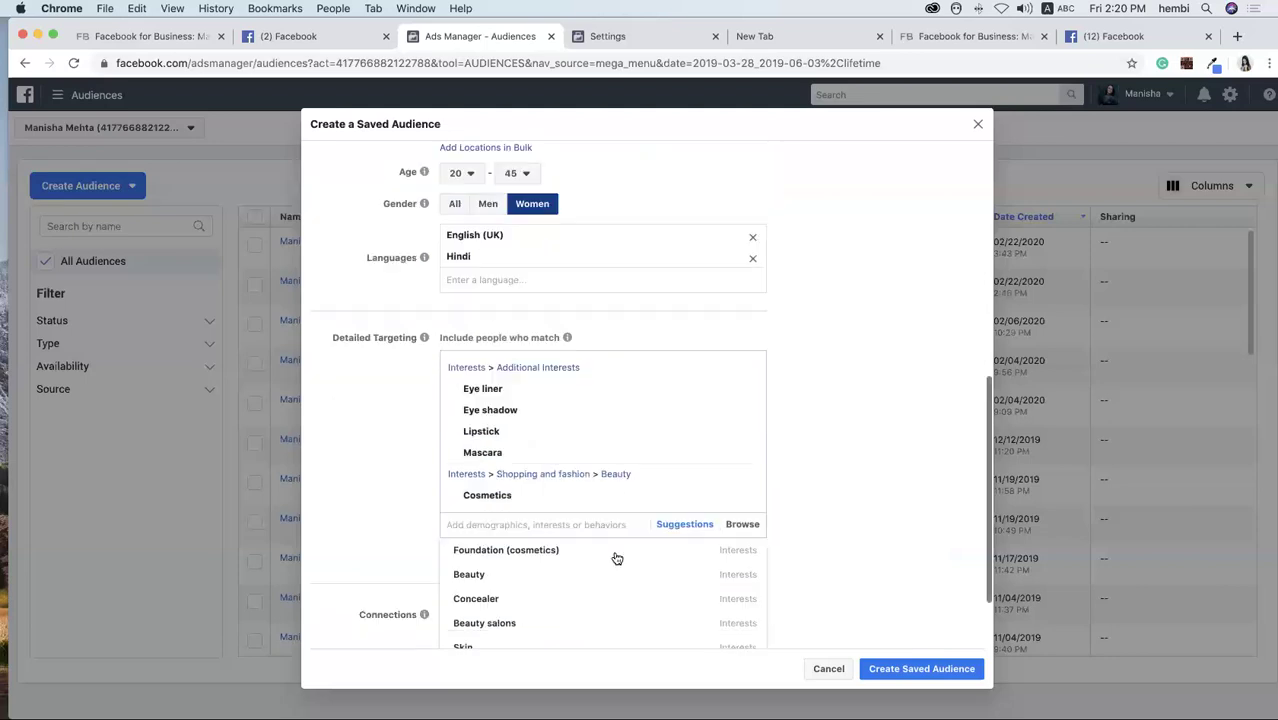
pyautogui.scroll(-5, 618, 558)
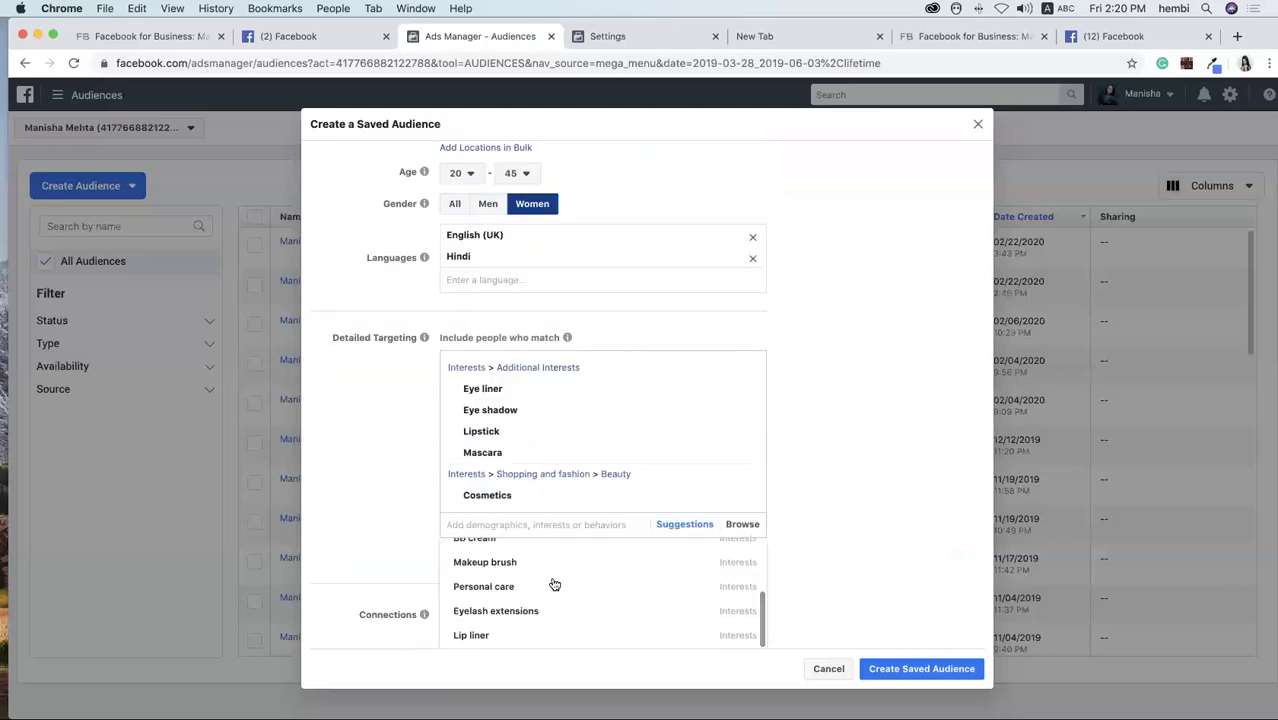
pyautogui.scroll(-2, 550, 585)
pyautogui.scroll(2, 502, 596)
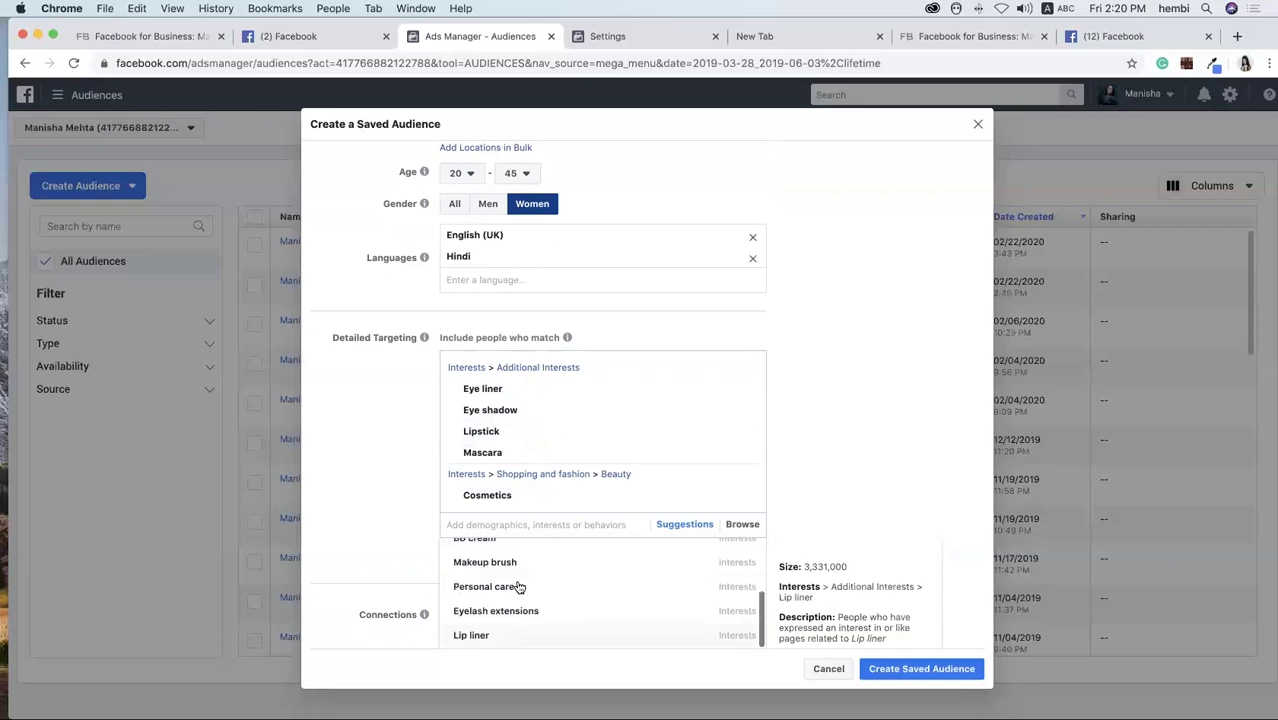
pyautogui.click(519, 587)
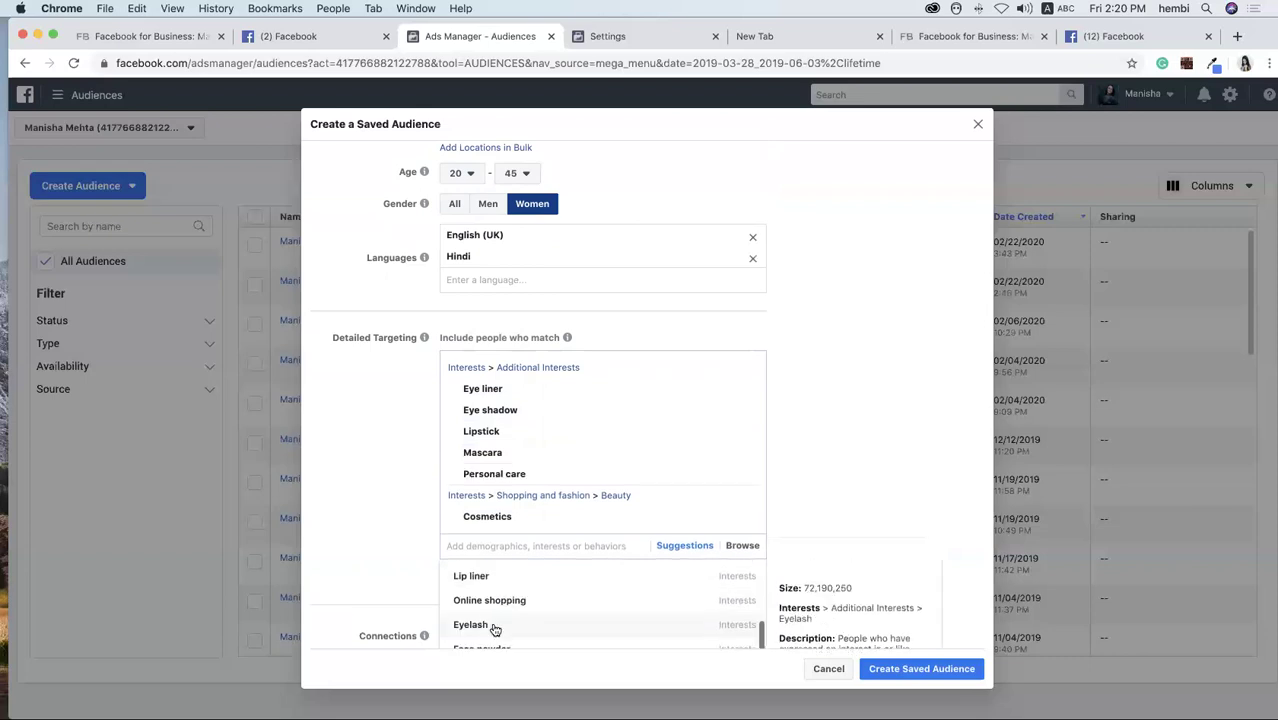
pyautogui.click(494, 627)
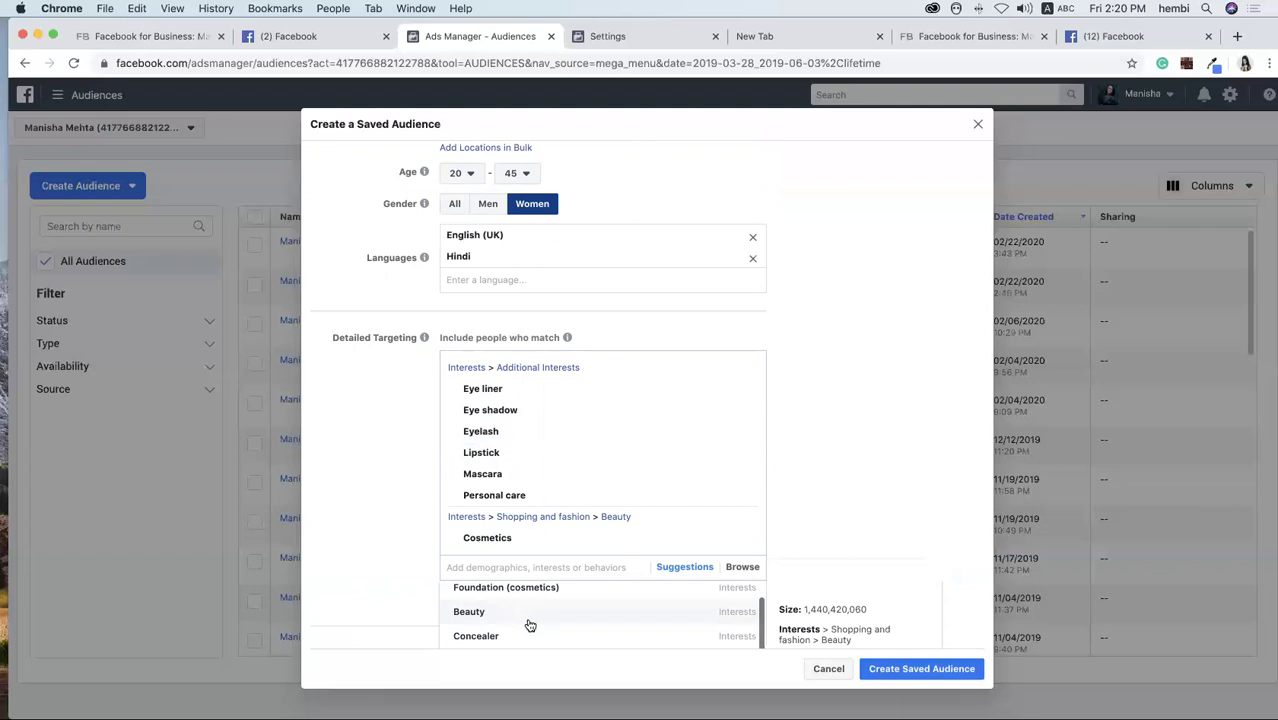
pyautogui.click(520, 622)
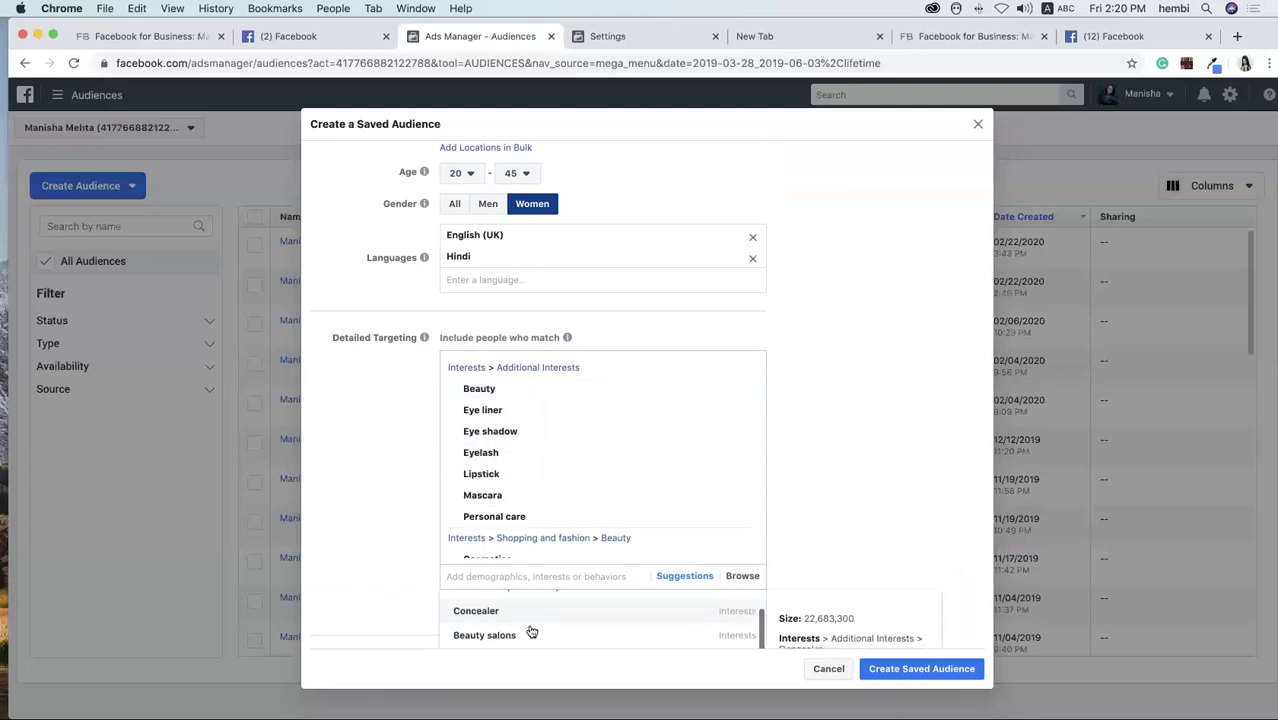
pyautogui.click(530, 630)
pyautogui.scroll(1, 535, 633)
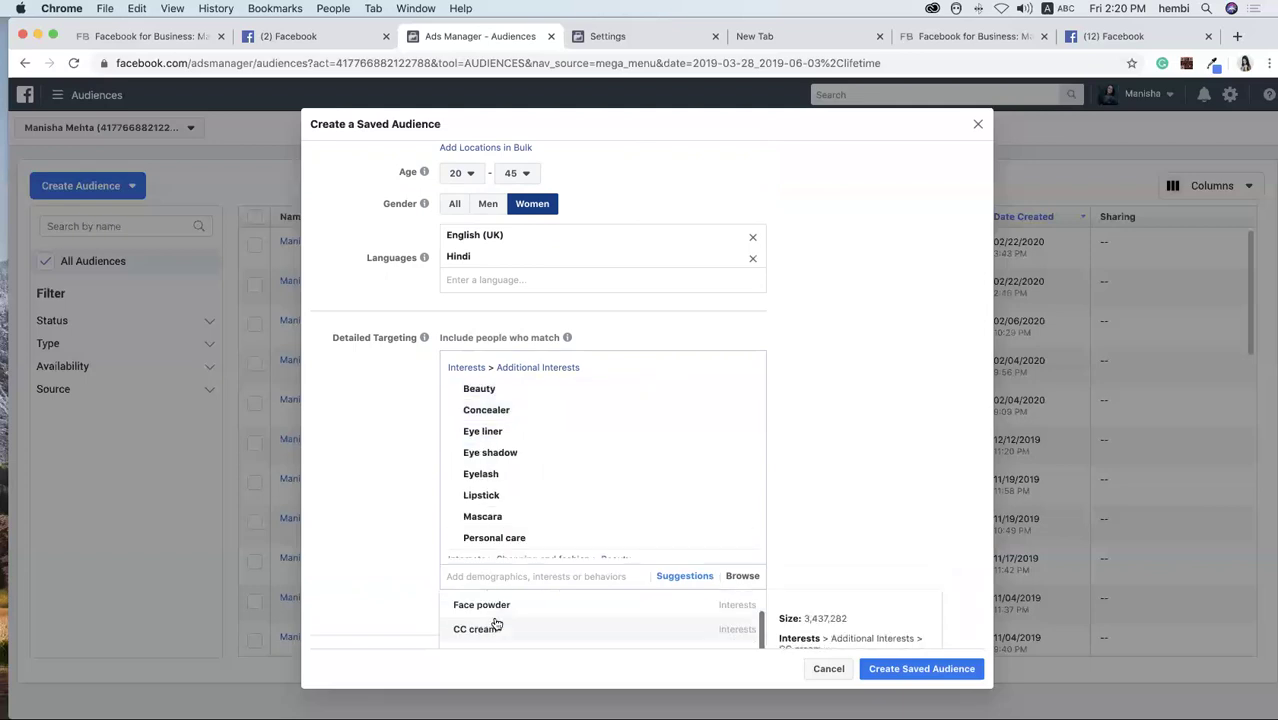
pyautogui.click(496, 628)
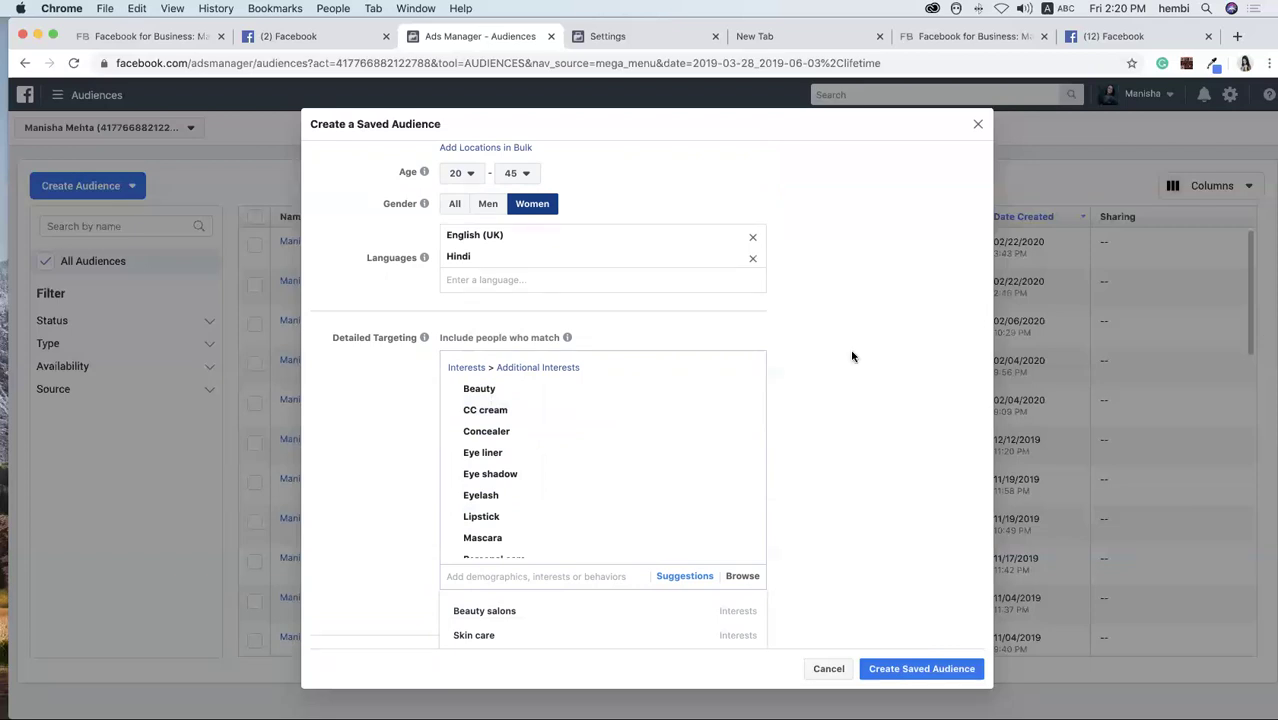
pyautogui.scroll(-1, 770, 477)
pyautogui.scroll(-1, 770, 477)
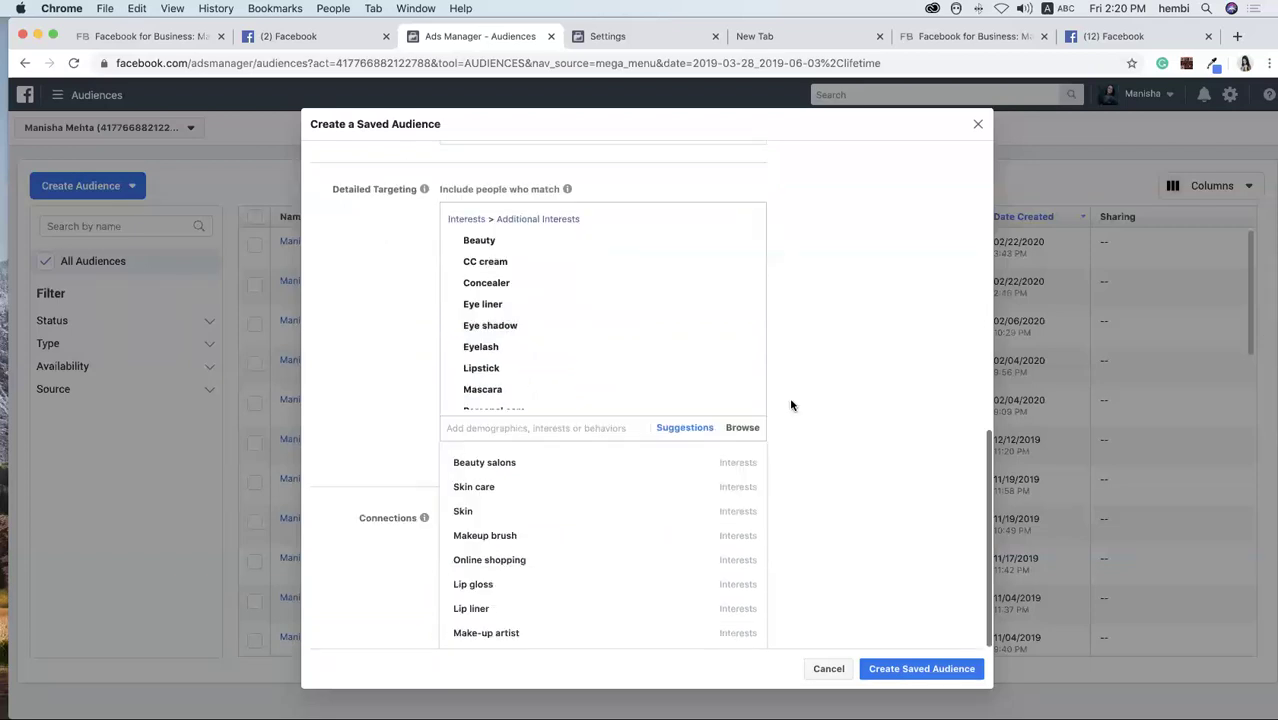
# Dismiss the interest suggestions and save the Online Business audience.
pyautogui.click(396, 423)
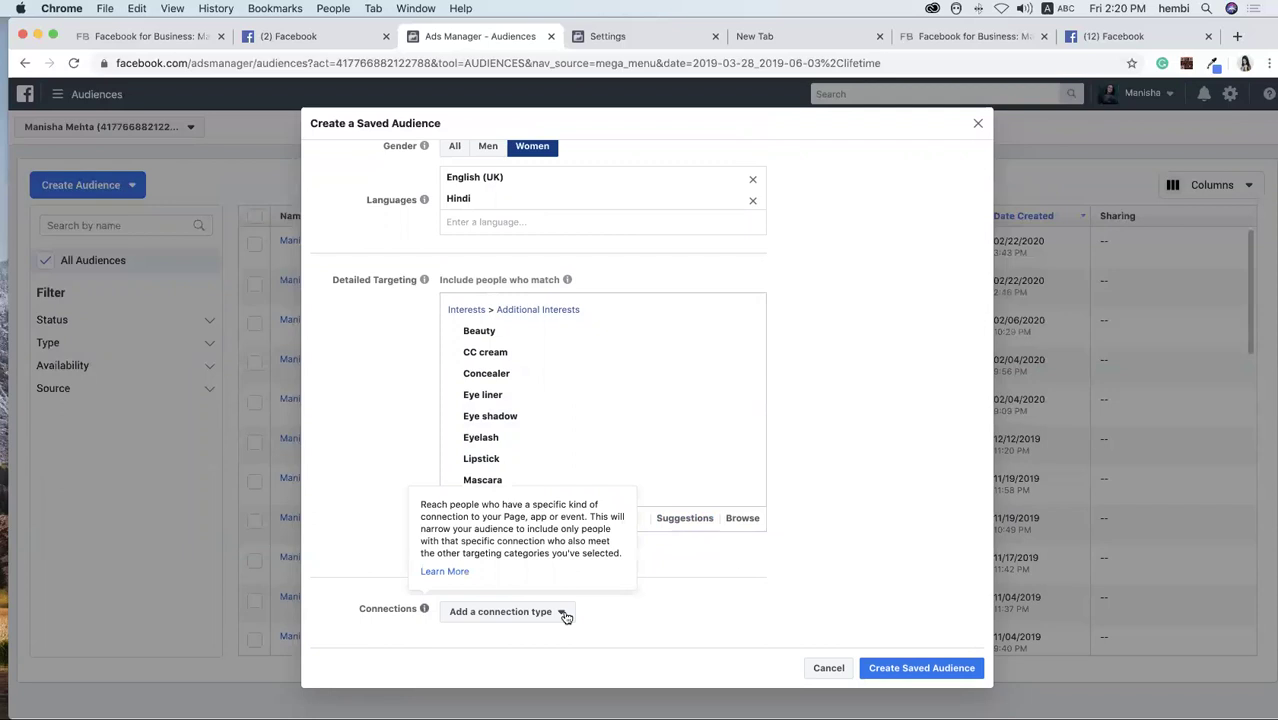
pyautogui.click(922, 668)
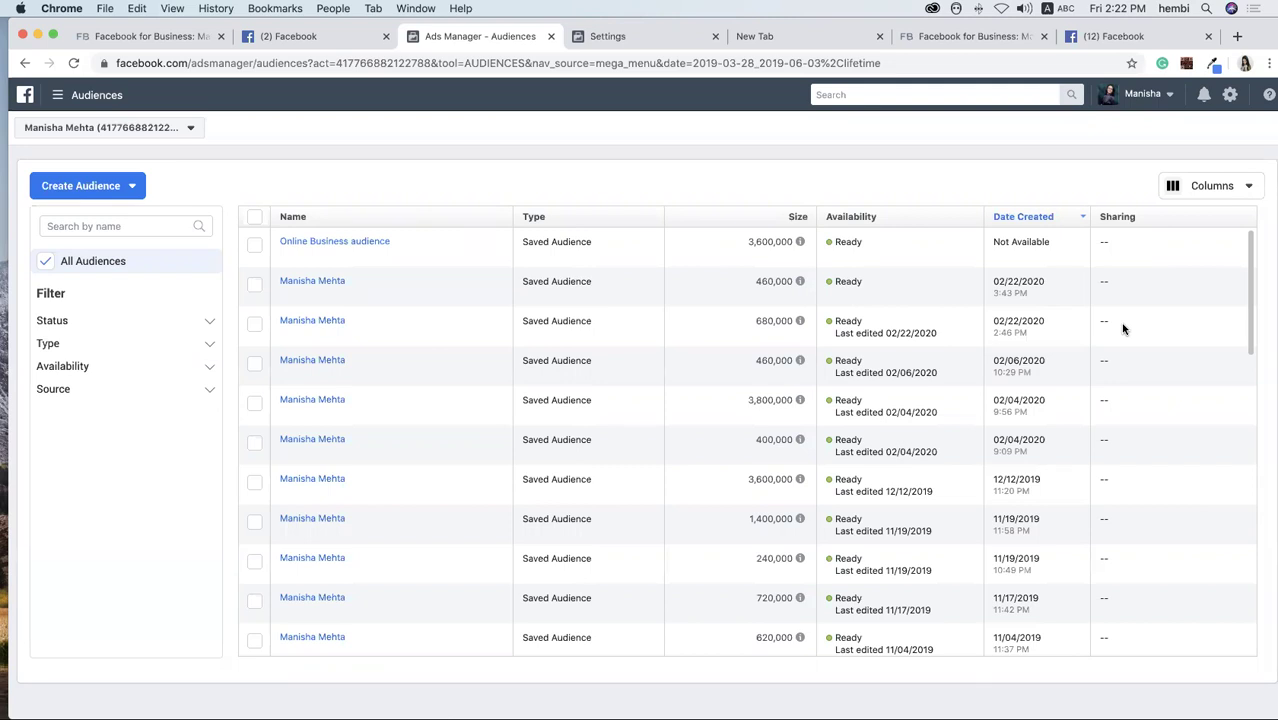
pyautogui.scroll(-1, 330, 325)
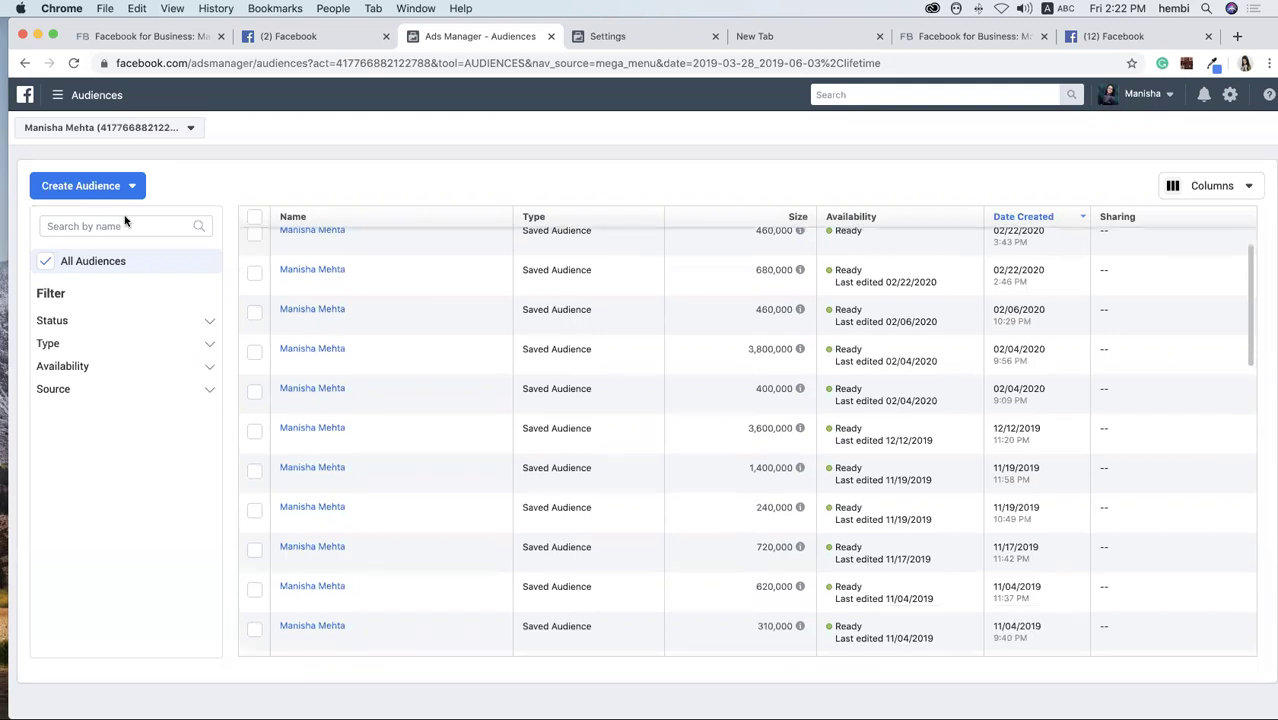
pyautogui.scroll(1, 361, 246)
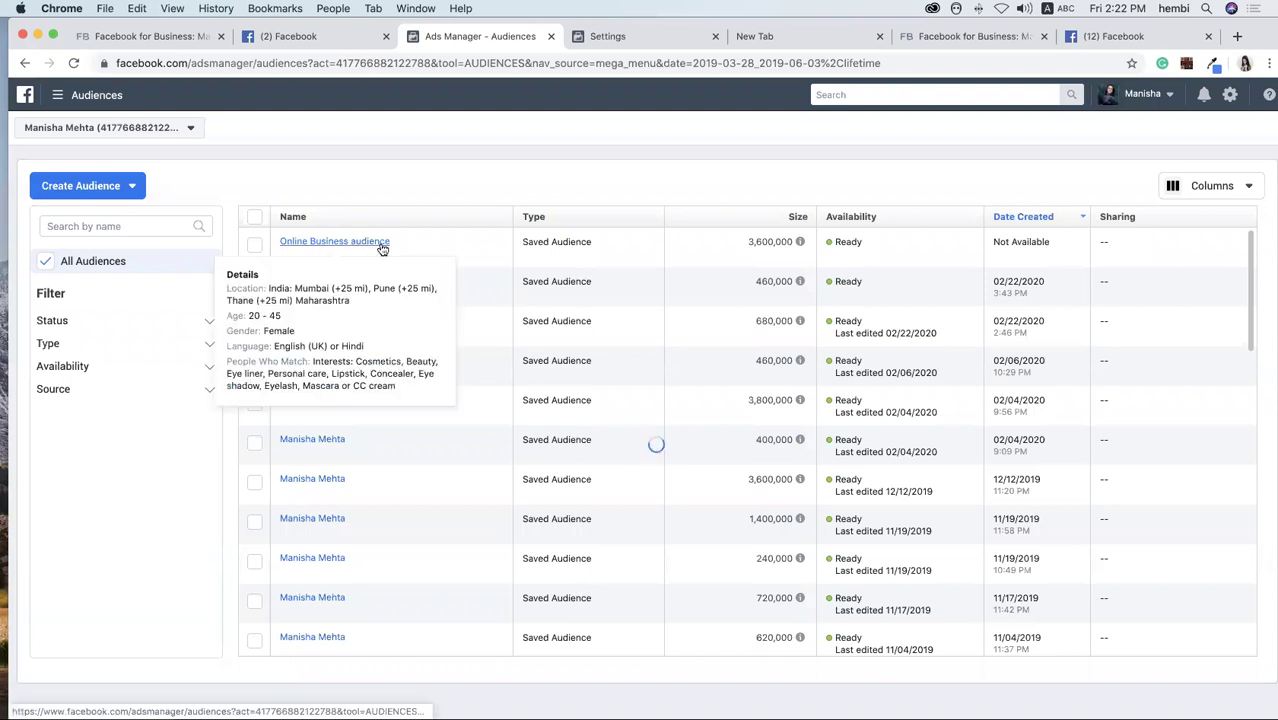
# Open the Online Business audience's details panel from the Audiences list.
pyautogui.click(381, 250)
pyautogui.scroll(-5, 1173, 464)
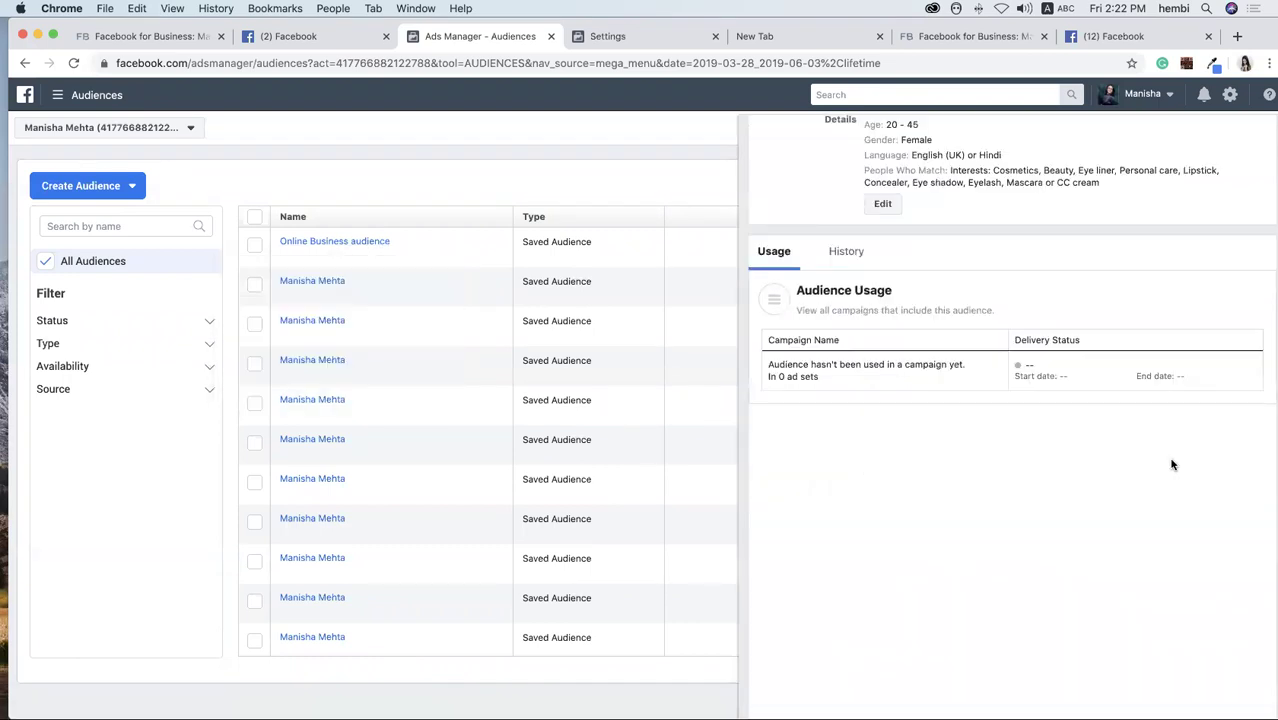
pyautogui.scroll(5, 1173, 464)
pyautogui.scroll(5, 1173, 464)
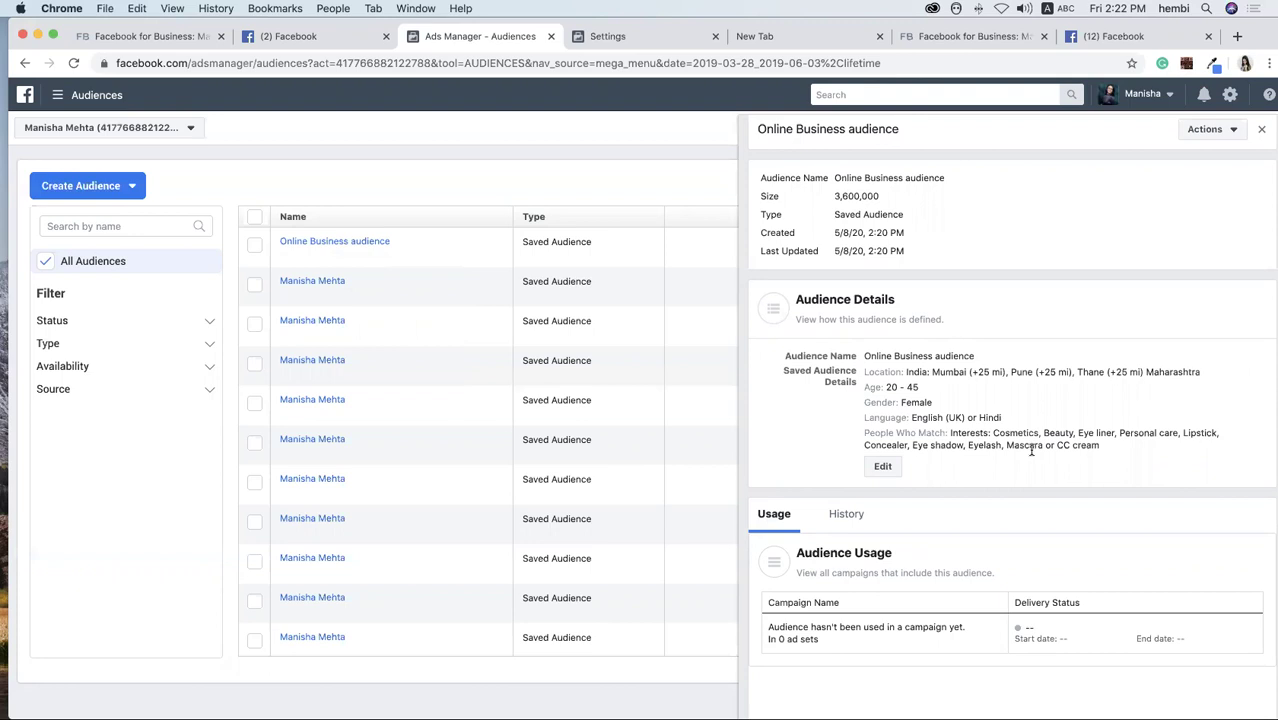
pyautogui.scroll(-1, 1181, 454)
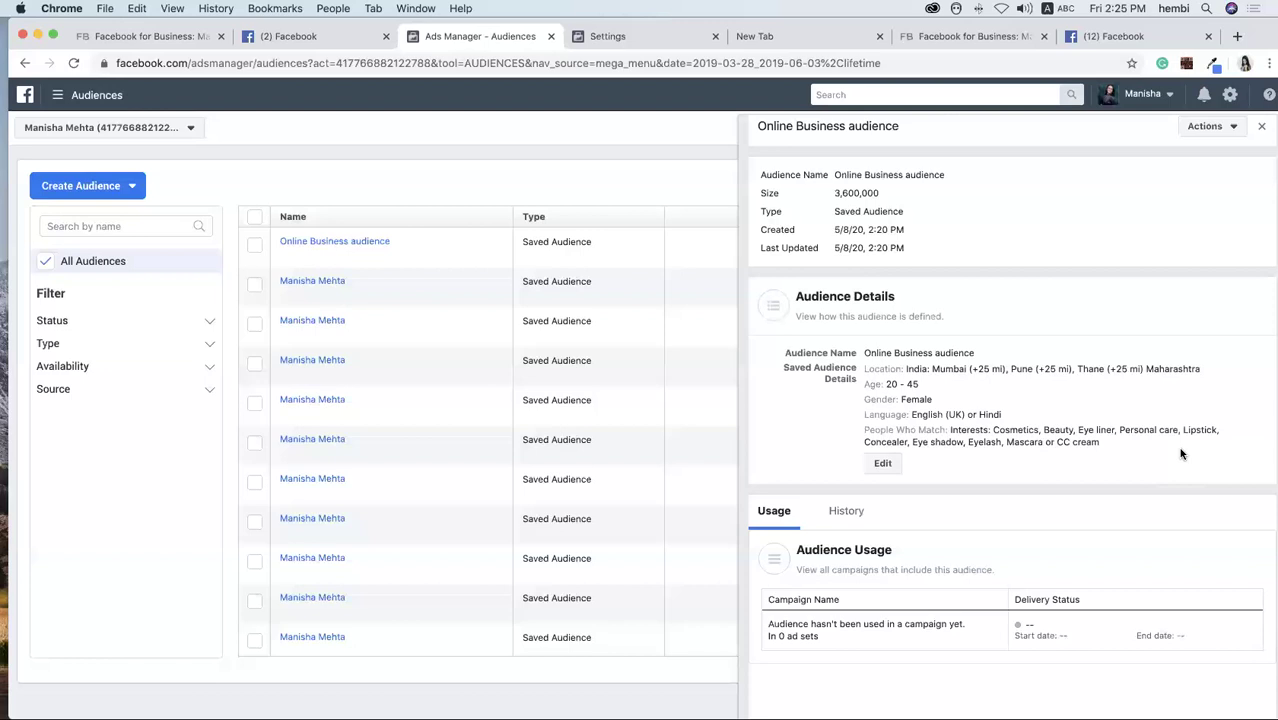
pyautogui.scroll(-1, 1181, 453)
pyautogui.scroll(-2, 1207, 641)
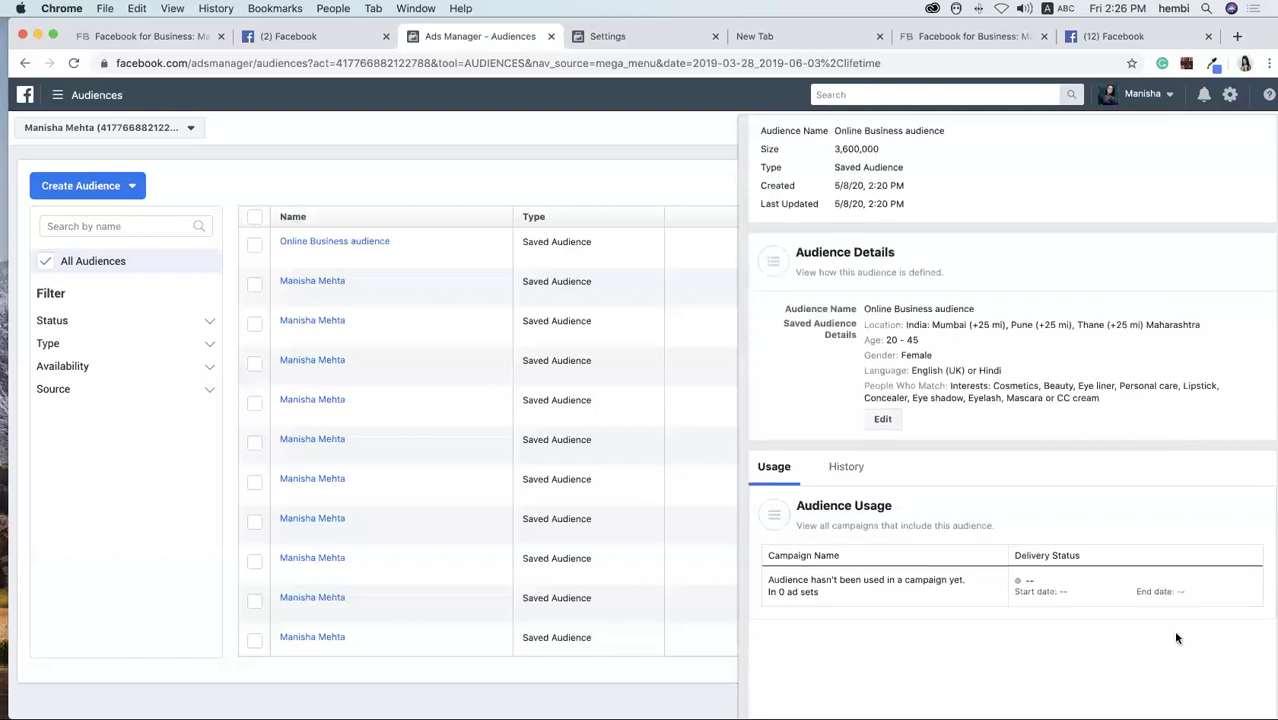
pyautogui.scroll(1, 1173, 630)
pyautogui.scroll(2, 1173, 630)
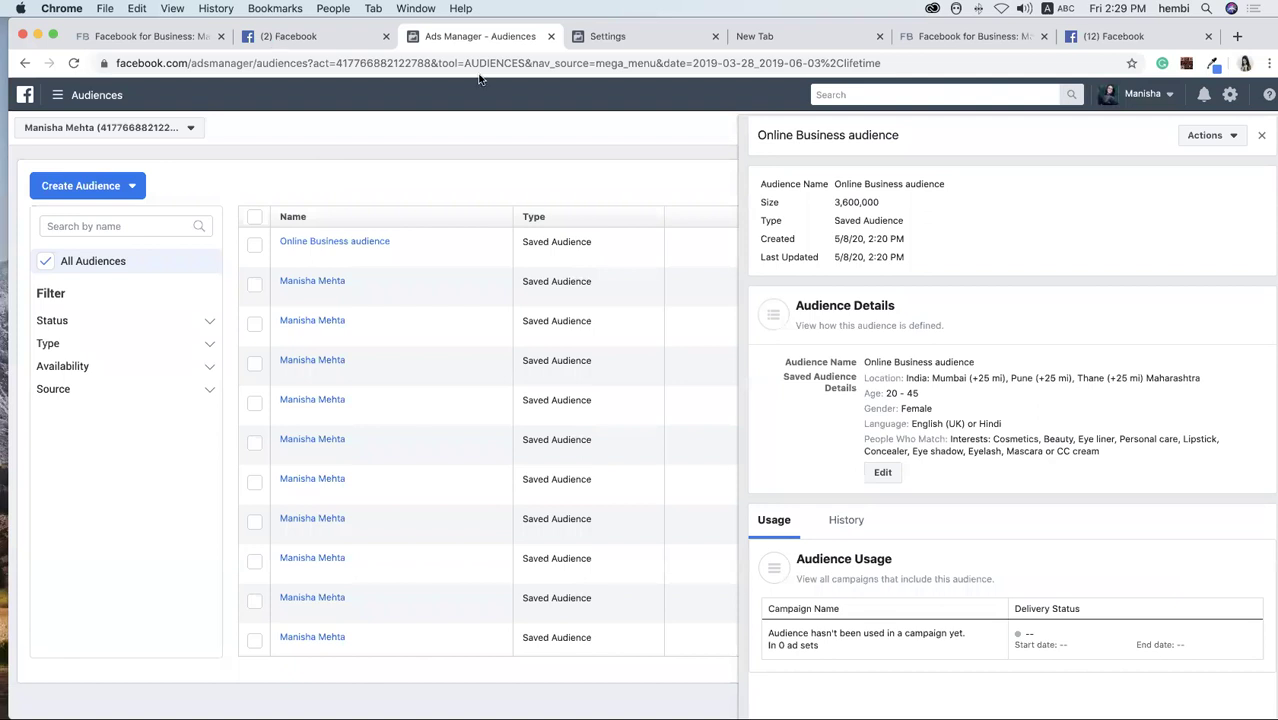
# Switch to the '(2) Facebook' news feed browser tab.
pyautogui.click(275, 38)
pyautogui.scroll(-1, 656, 295)
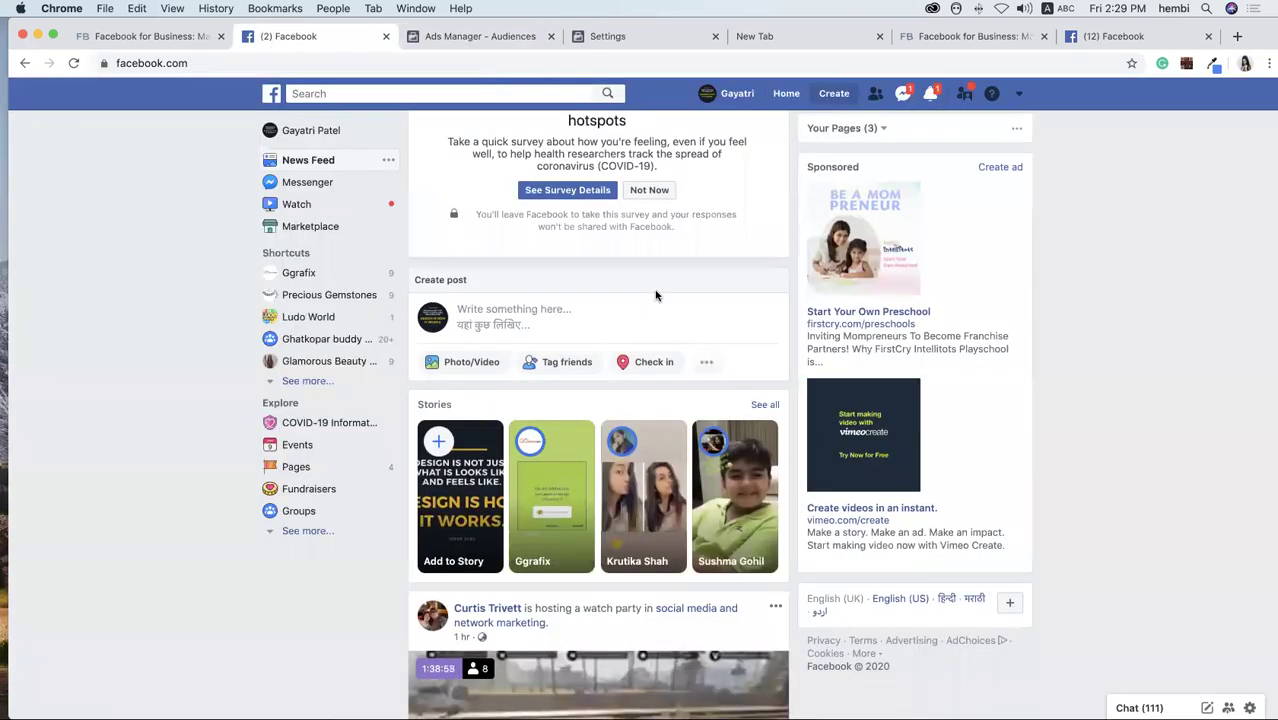
pyautogui.scroll(1, 656, 295)
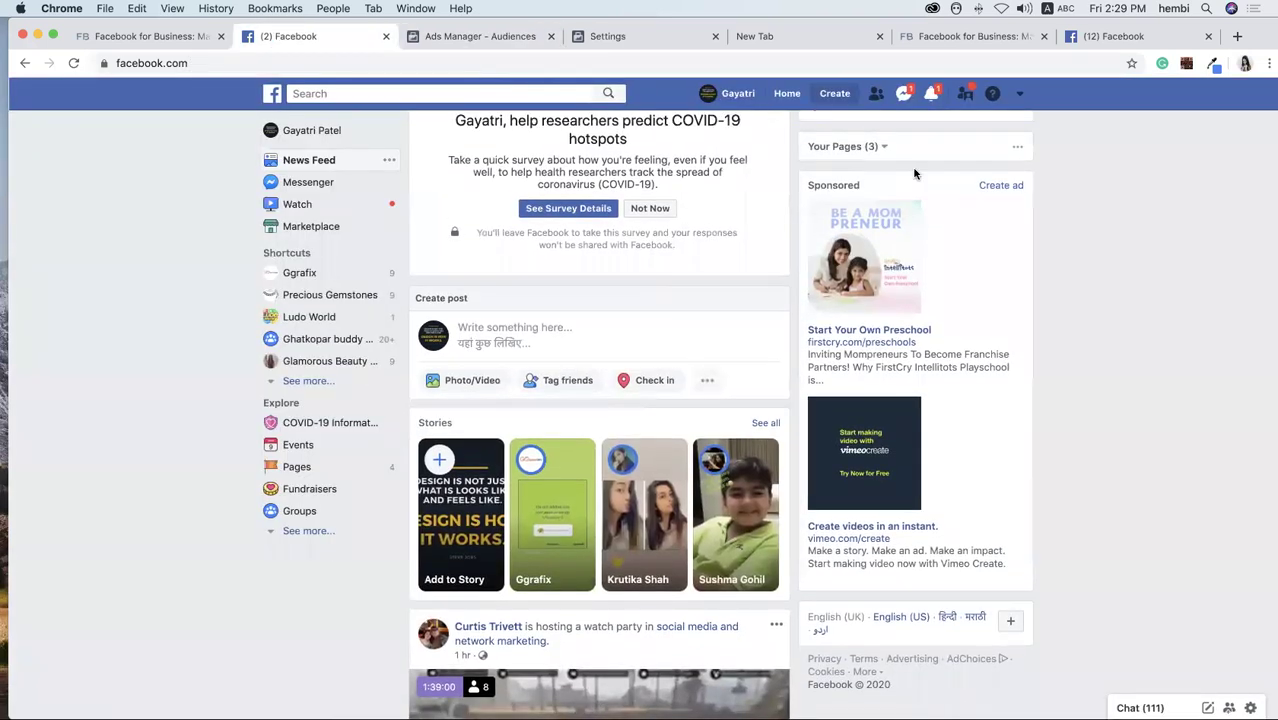
pyautogui.scroll(1, 656, 295)
# Exit full screen and Quick Look the desktop file social media promotion.jpg.
pyautogui.click(1268, 40)
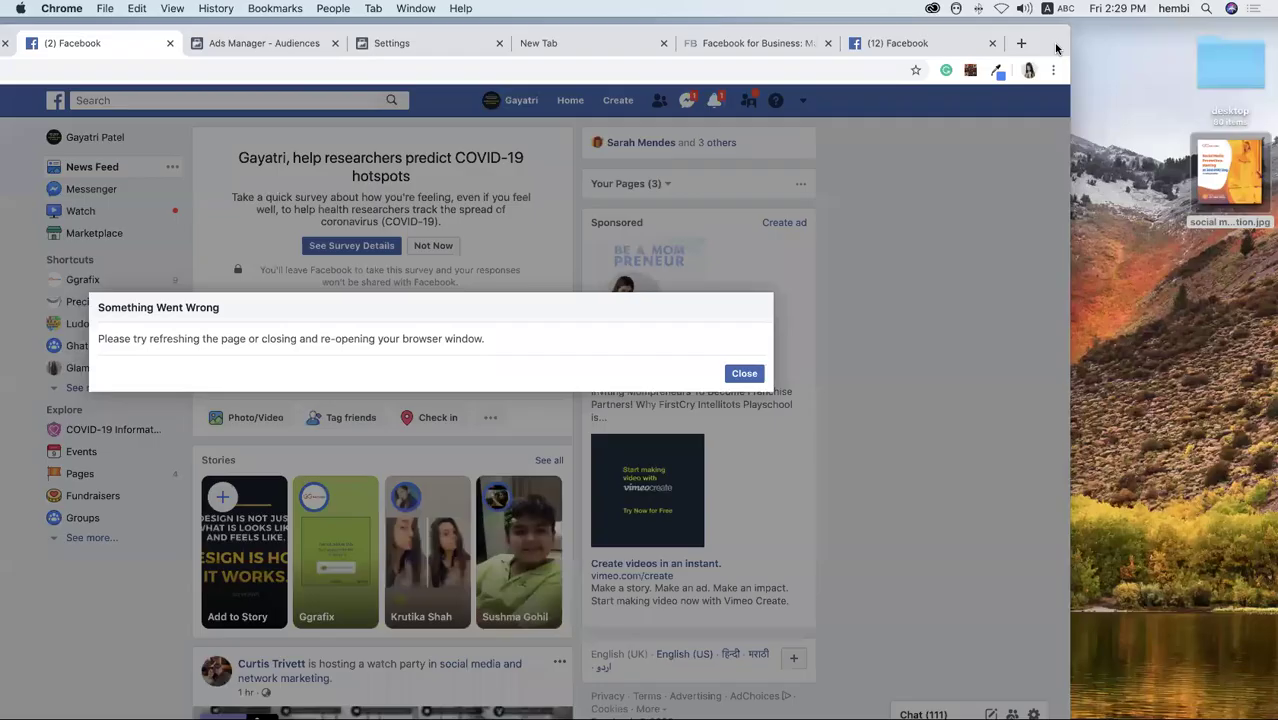
pyautogui.click(1230, 180)
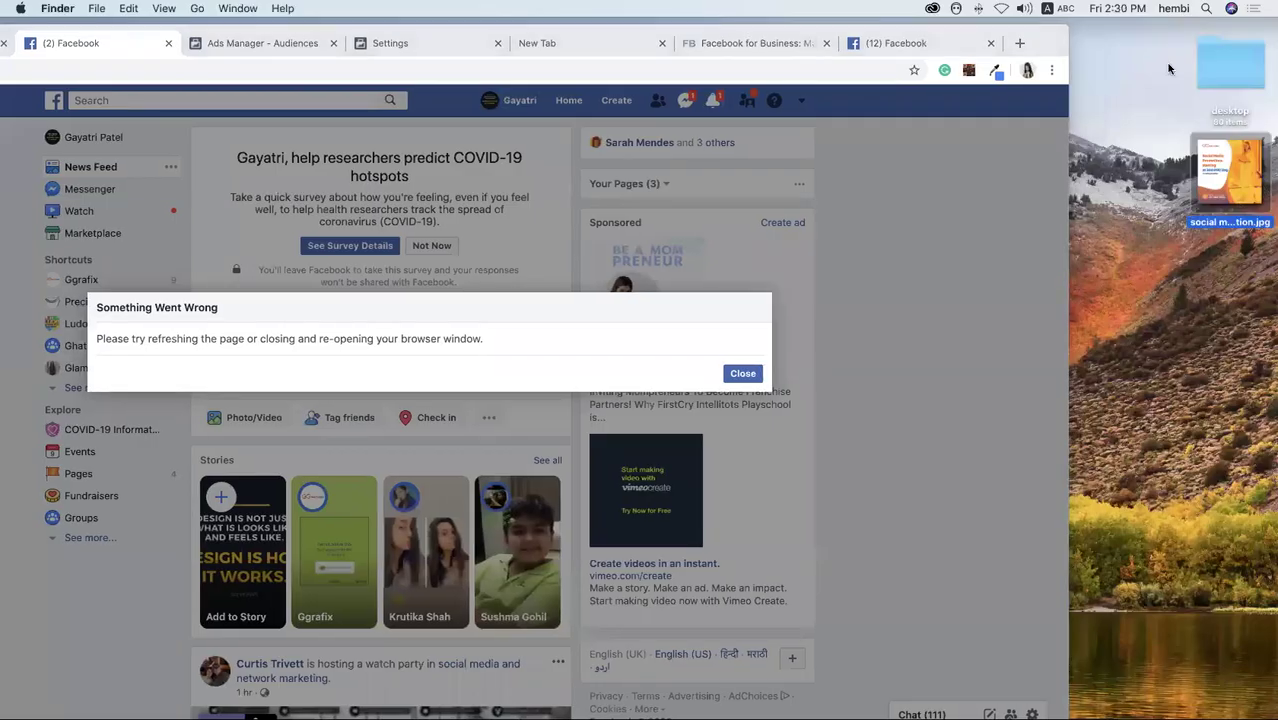
pyautogui.press('space')
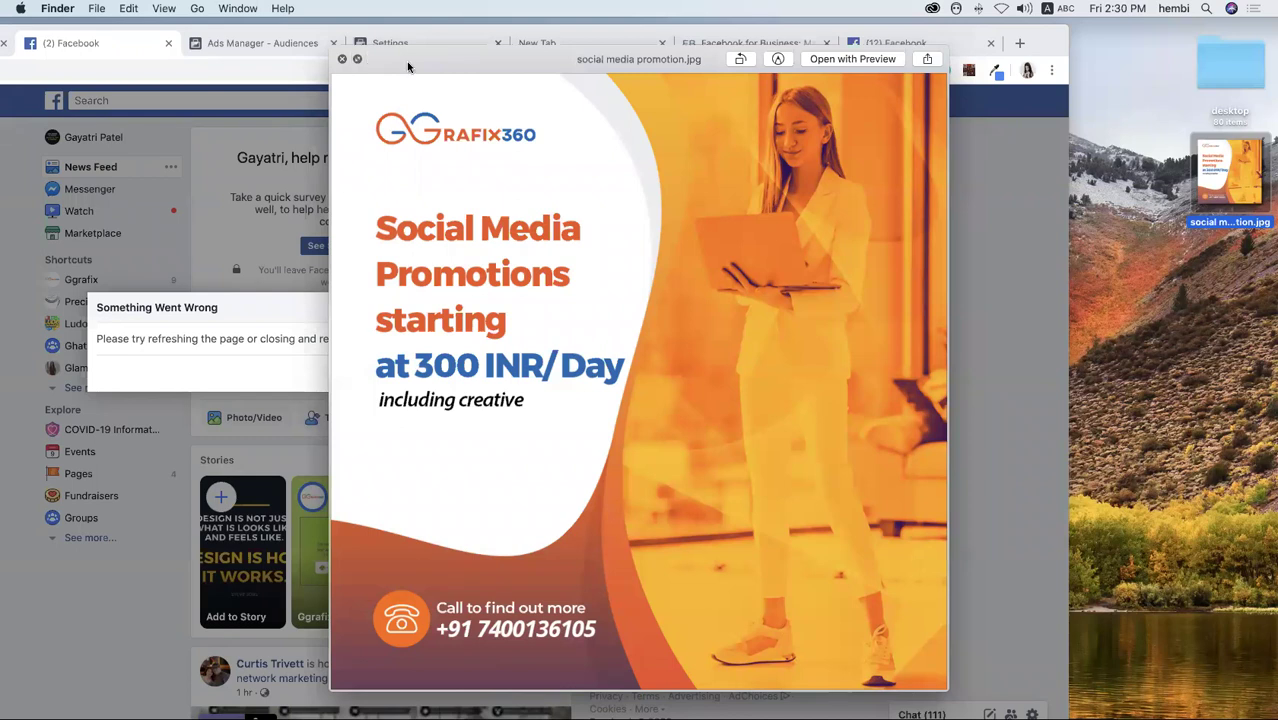
# Close the image preview, dismiss 'Something Went Wrong', and shift Chrome left.
pyautogui.moveTo(355, 58); pyautogui.dragTo(645, 58)
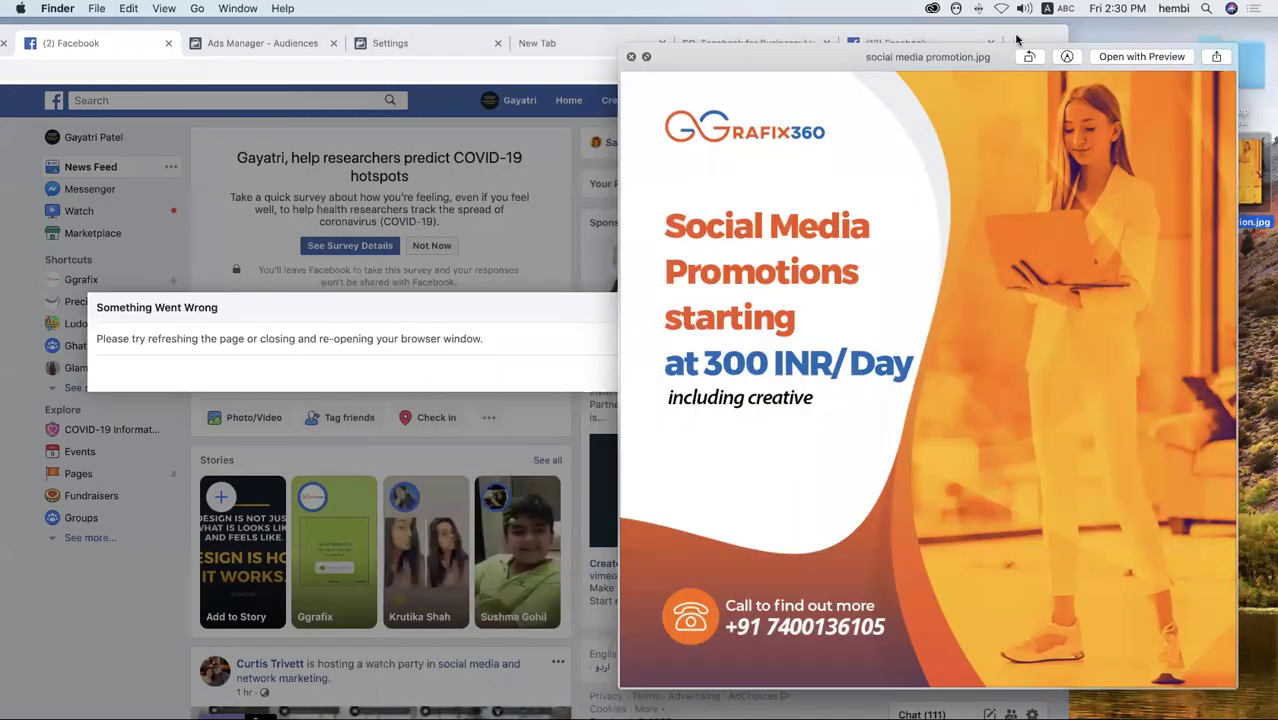
pyautogui.click(632, 57)
pyautogui.click(1171, 26)
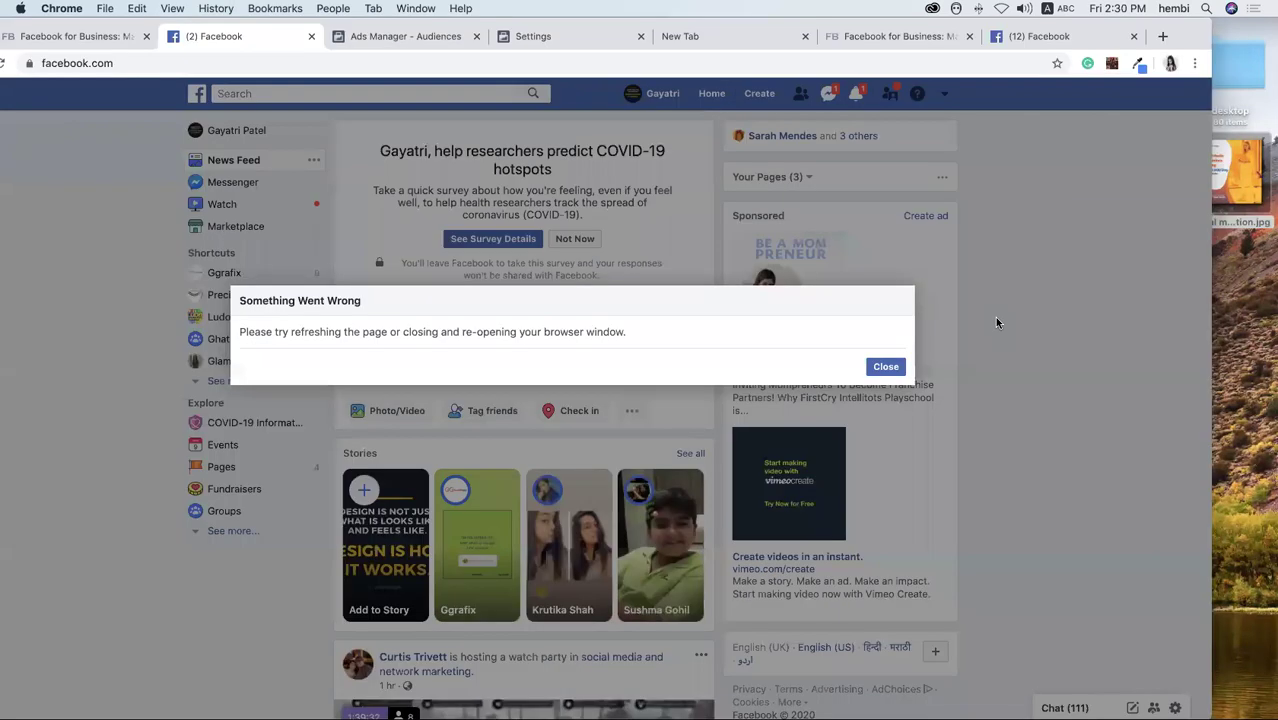
pyautogui.click(886, 372)
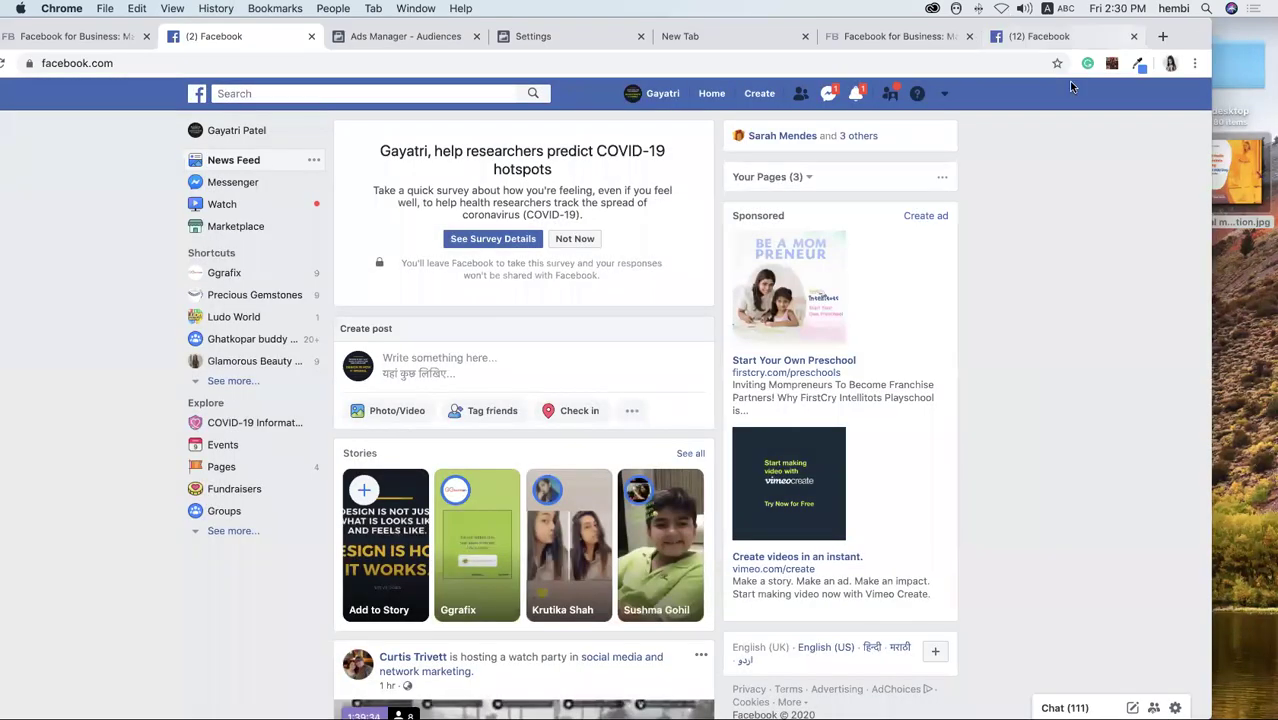
pyautogui.moveTo(1204, 28); pyautogui.dragTo(1016, 46)
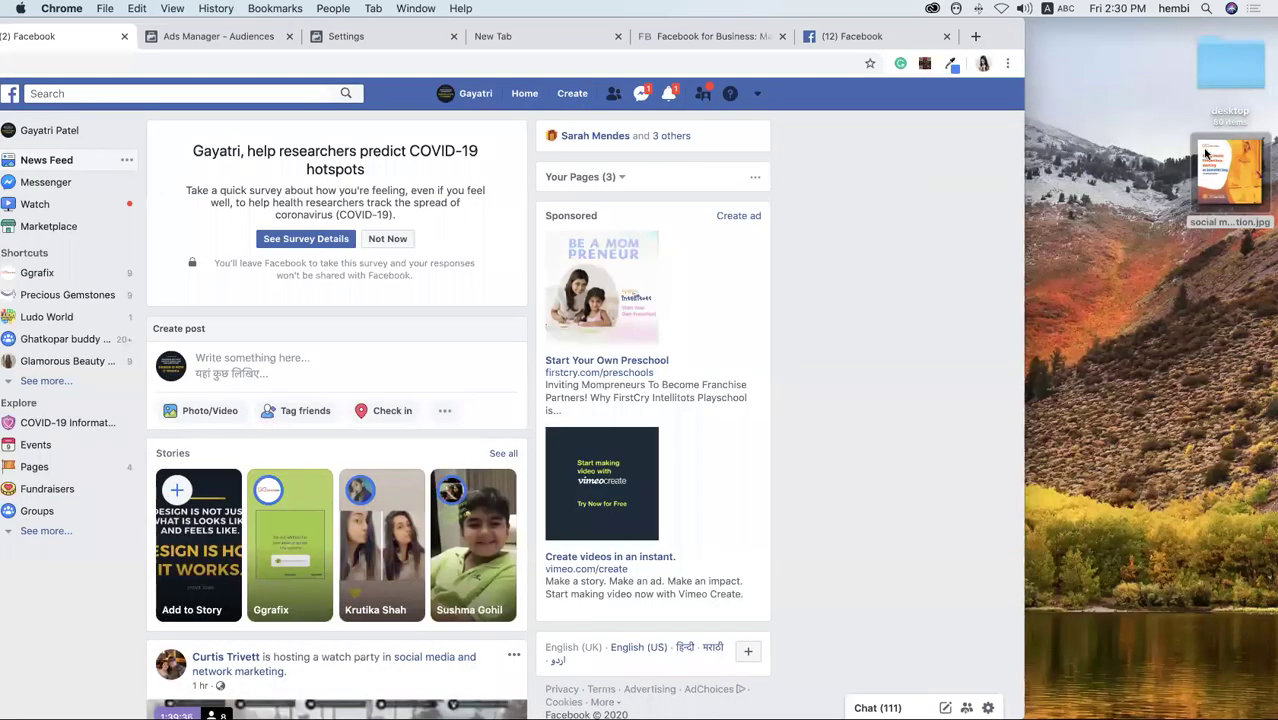
pyautogui.press('space')
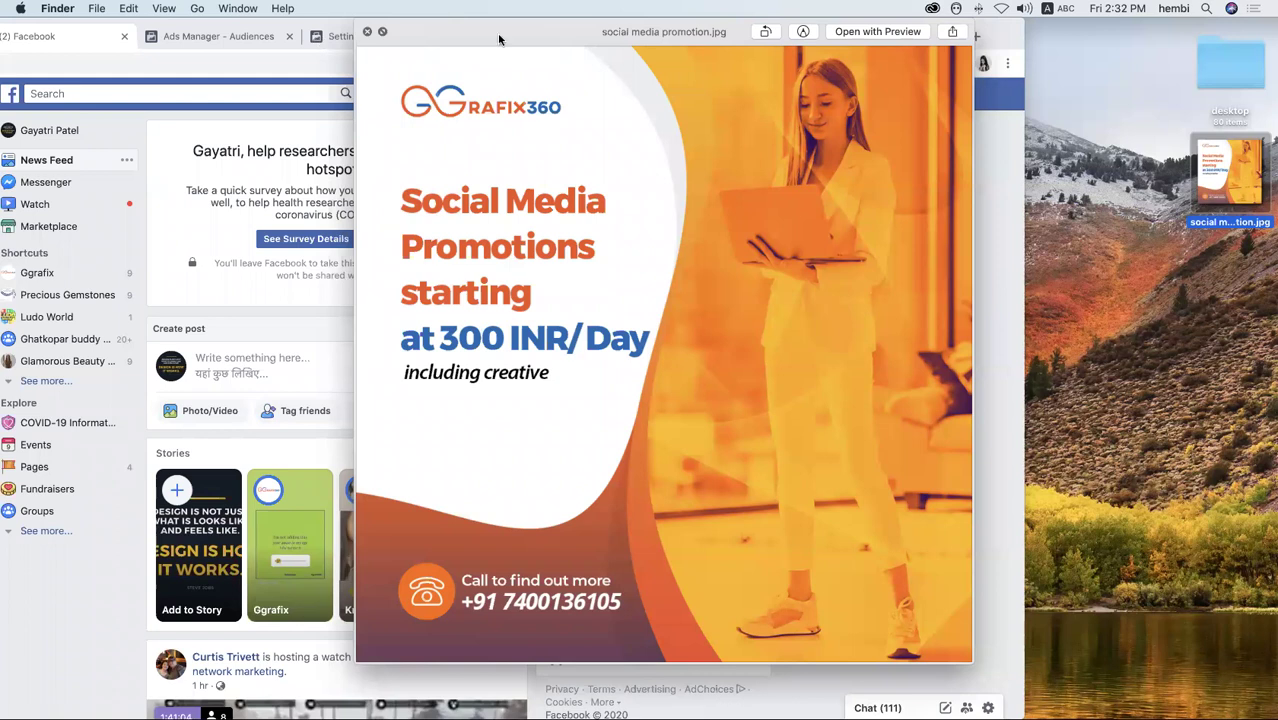
pyautogui.moveTo(500, 40); pyautogui.dragTo(905, 40)
pyautogui.moveTo(740, 42); pyautogui.dragTo(560, 42)
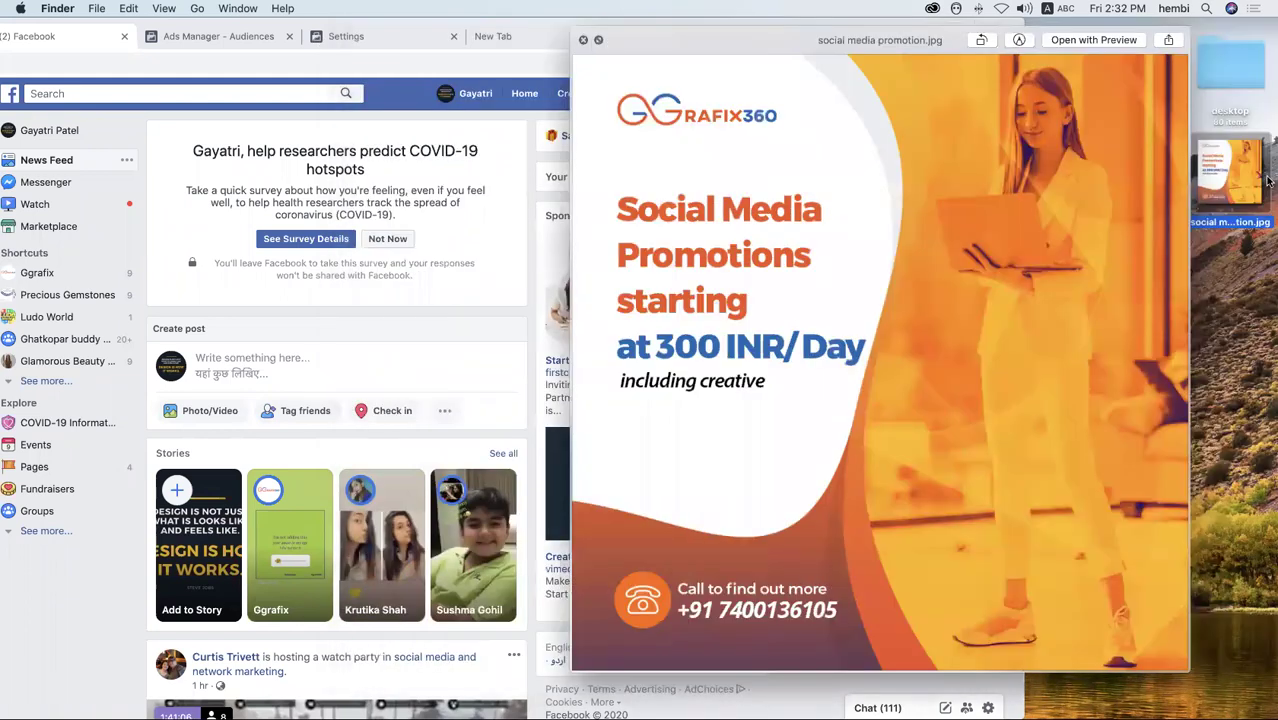
pyautogui.press('space')
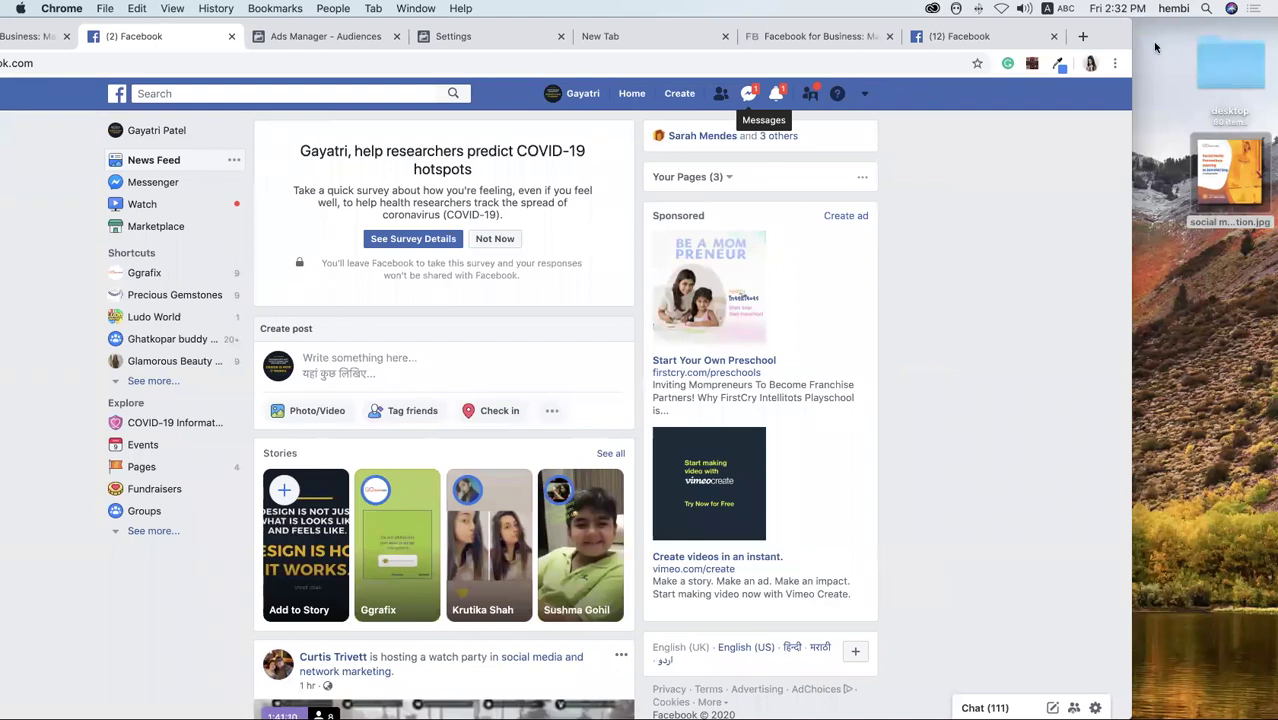
# Reposition the browser, dismiss 'Something Went Wrong' again, and go to the profile page.
pyautogui.click(1155, 46)
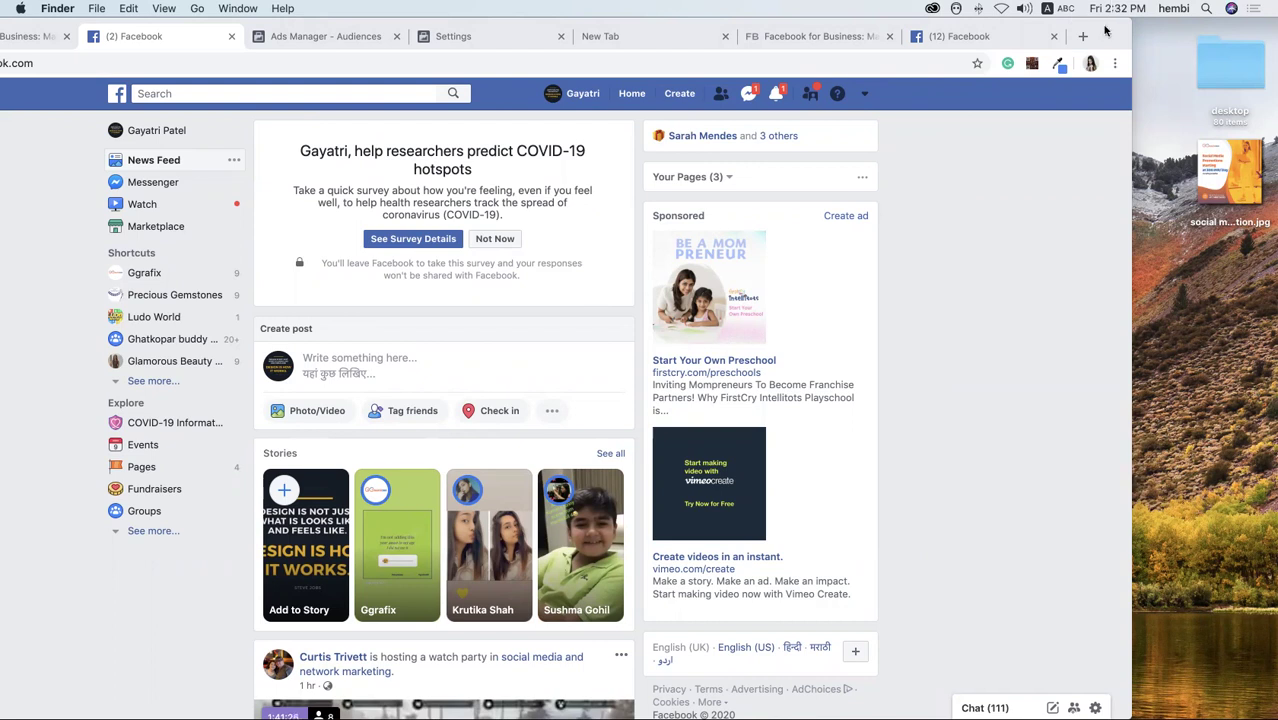
pyautogui.click(1105, 36)
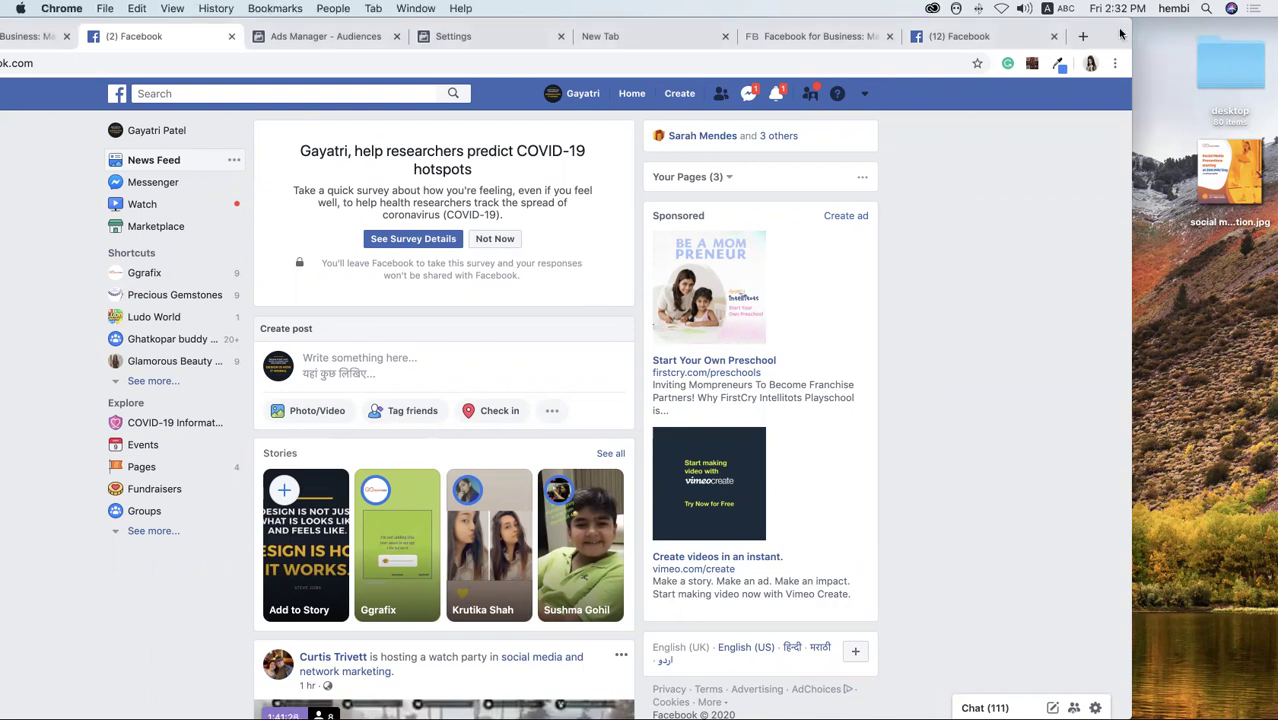
pyautogui.moveTo(1108, 35)
pyautogui.mouseDown()
pyautogui.moveTo(1135, 31)
pyautogui.moveTo(1105, 21)
pyautogui.mouseUp()
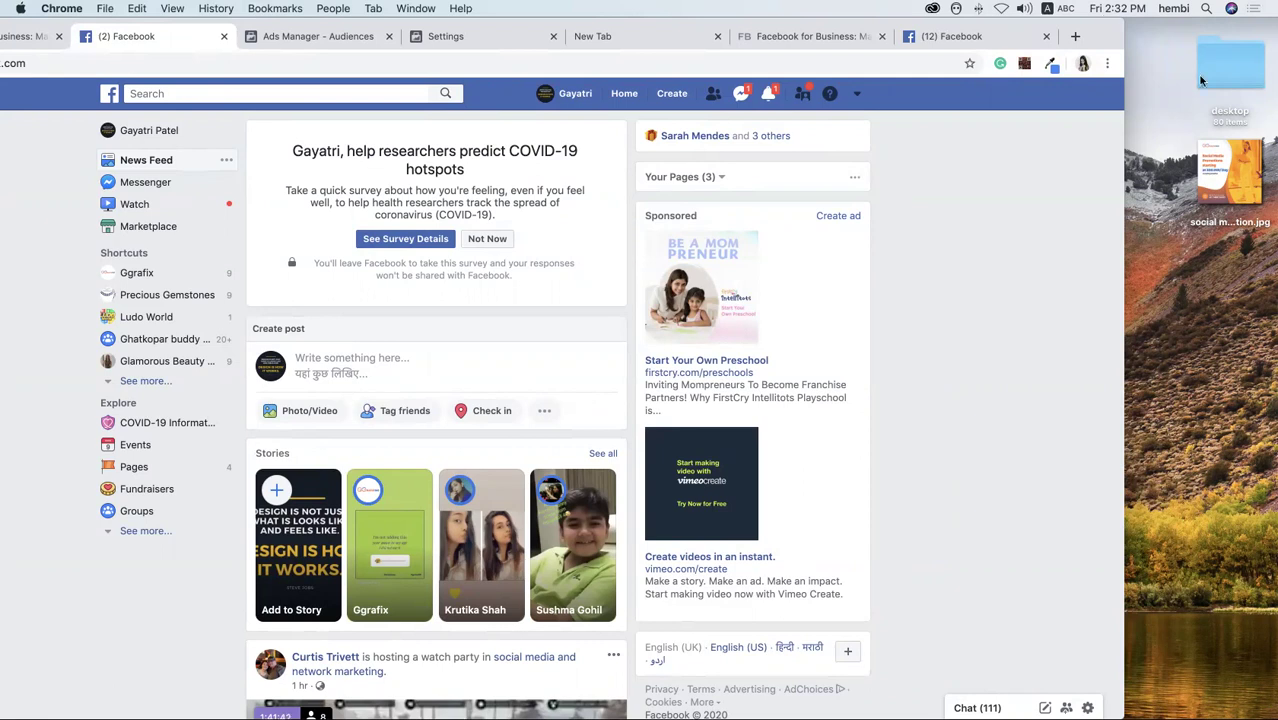
pyautogui.moveTo(1114, 28); pyautogui.dragTo(1183, 28)
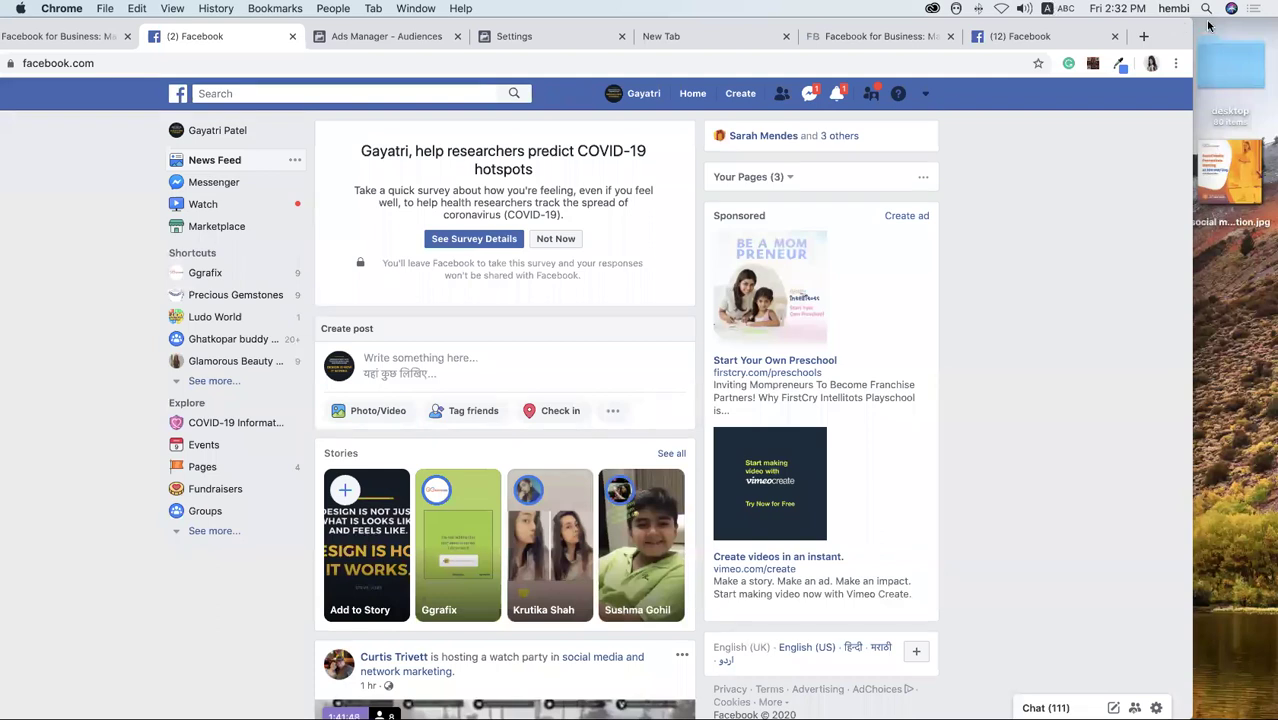
pyautogui.moveTo(1195, 28); pyautogui.dragTo(1229, 28)
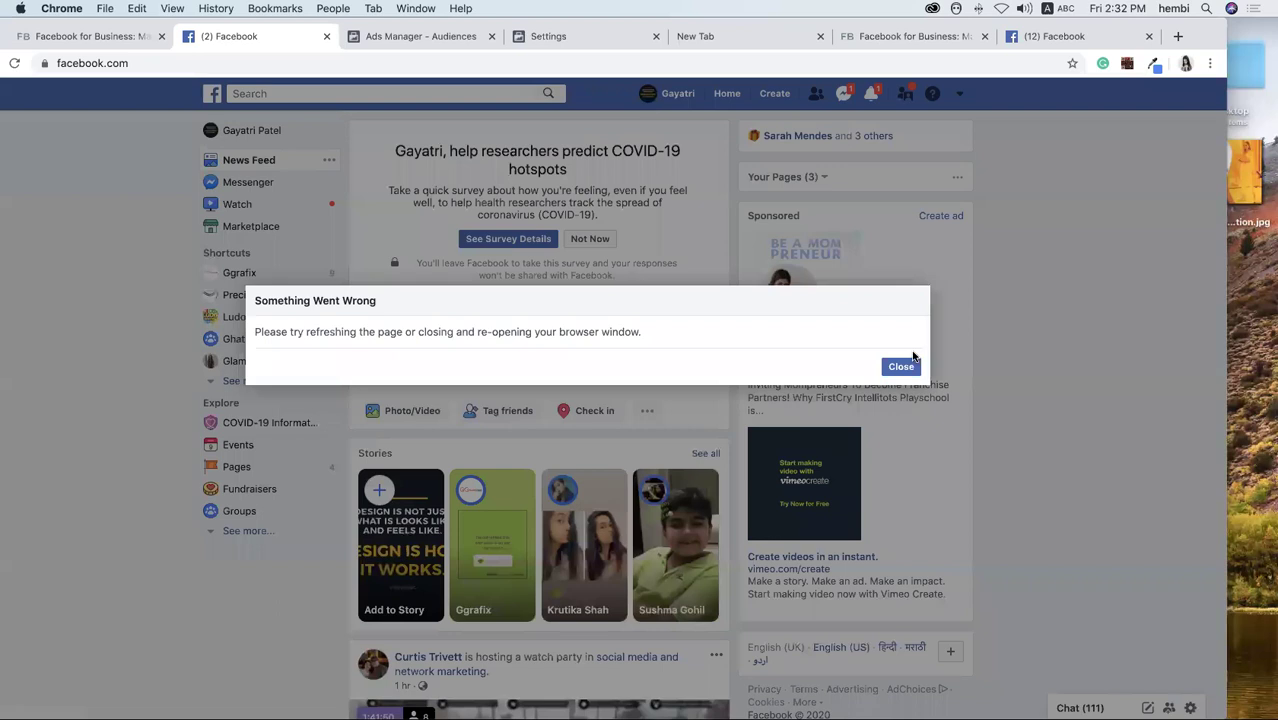
pyautogui.click(901, 367)
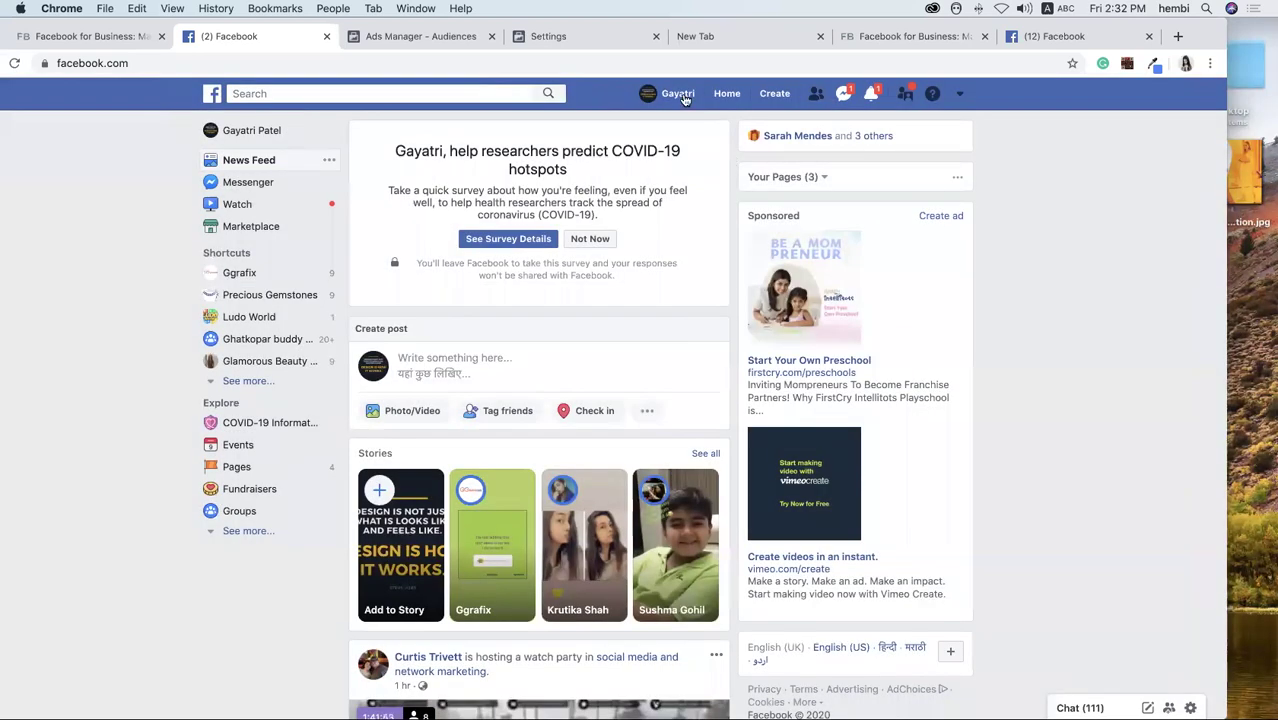
pyautogui.click(678, 93)
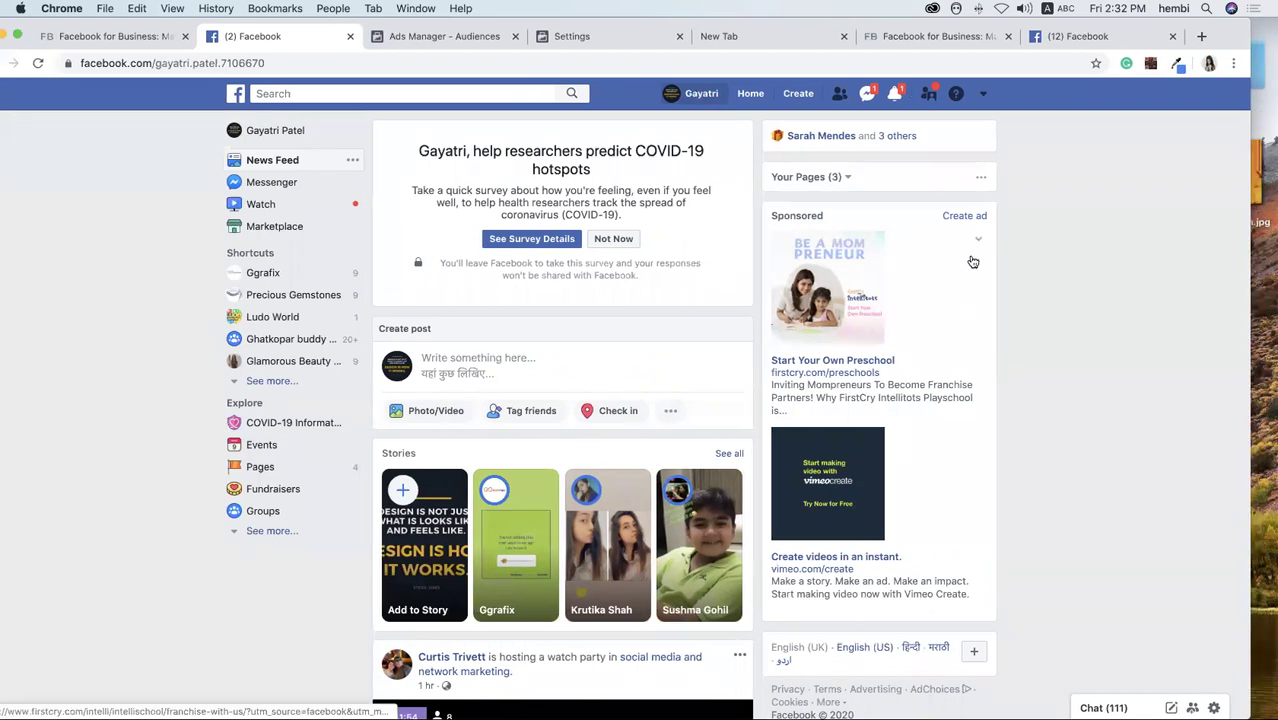
# Reload the Facebook page and open the Create menu to start a new ad.
pyautogui.rightClick(1096, 248)
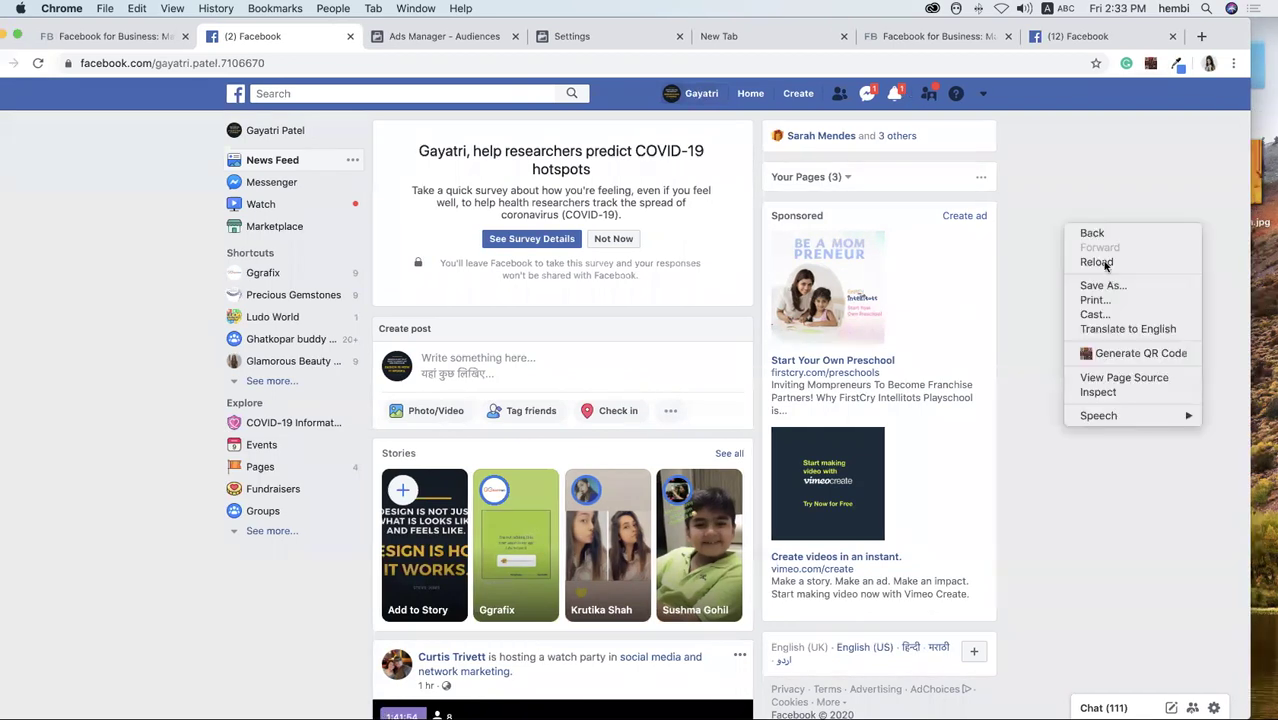
pyautogui.click(1105, 264)
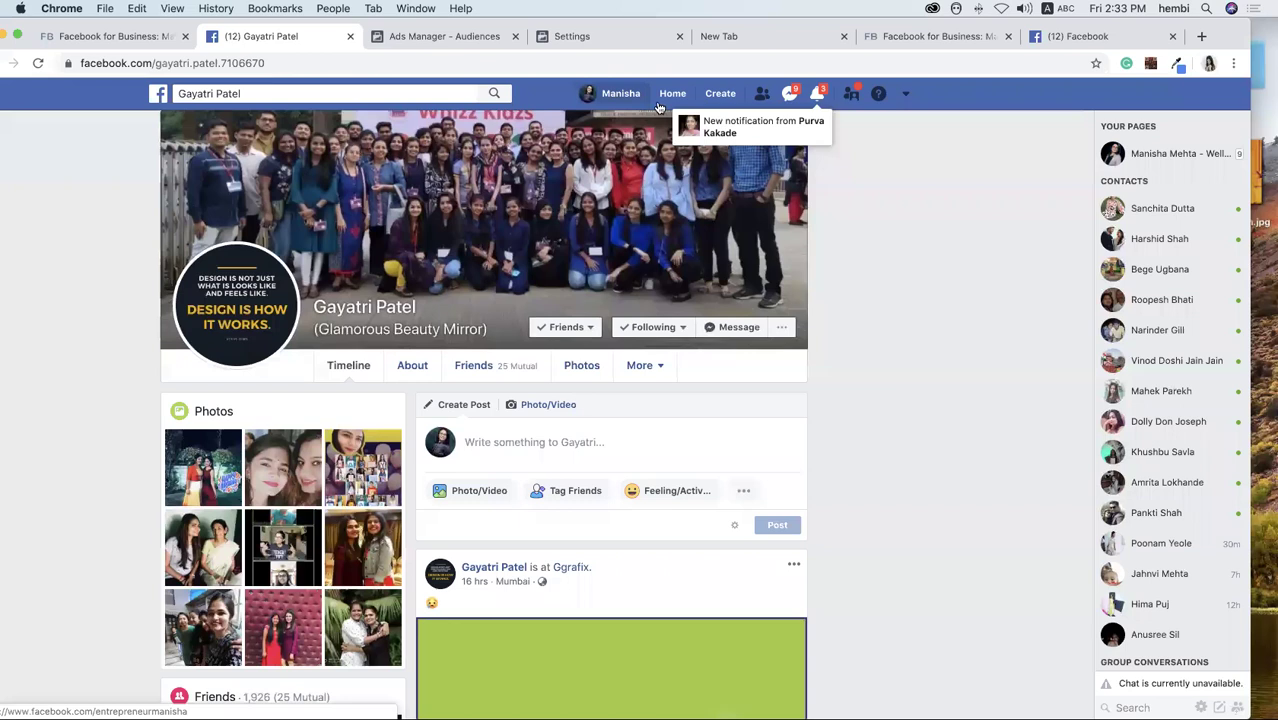
pyautogui.scroll(-5, 768, 229)
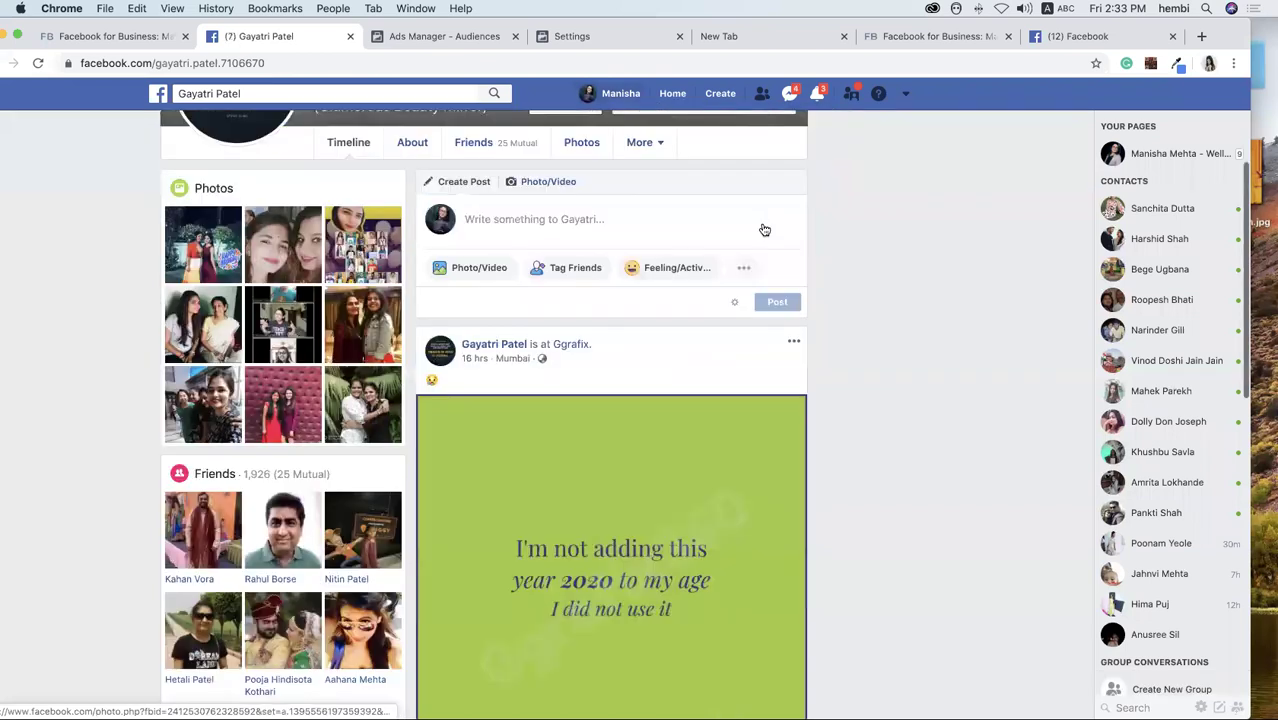
pyautogui.scroll(-5, 764, 230)
pyautogui.scroll(-1, 764, 230)
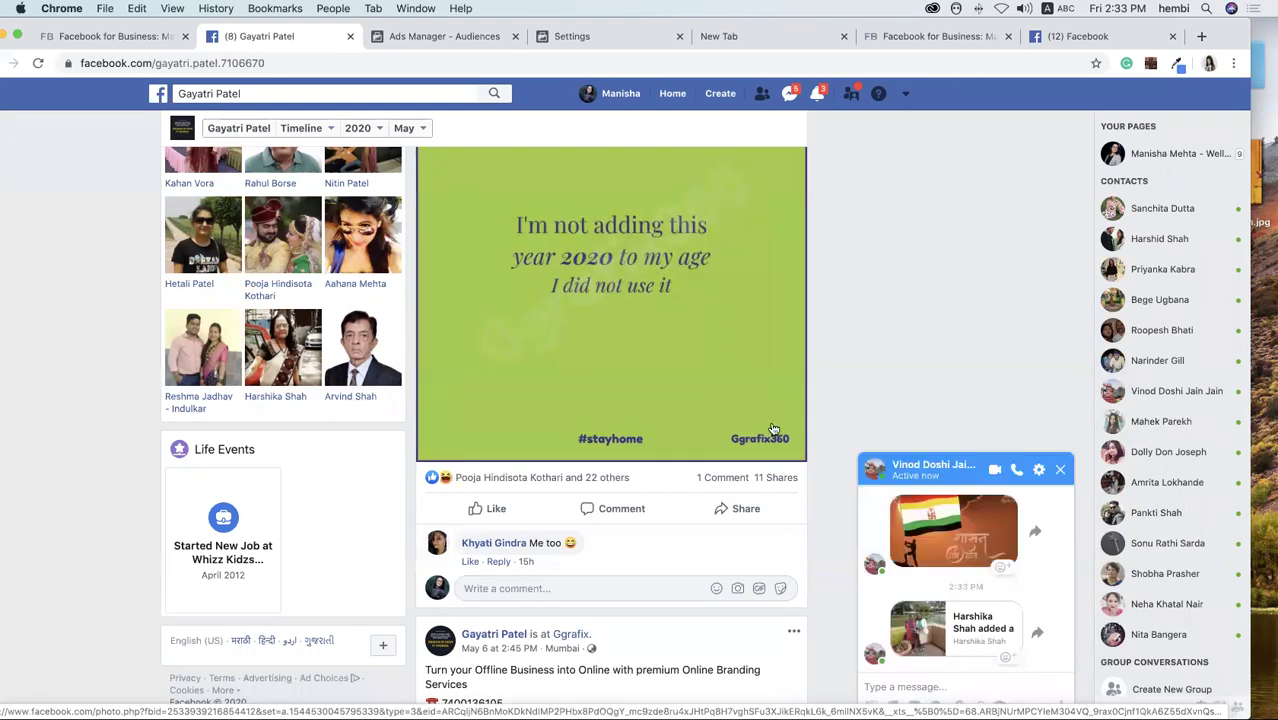
pyautogui.scroll(10, 525, 620)
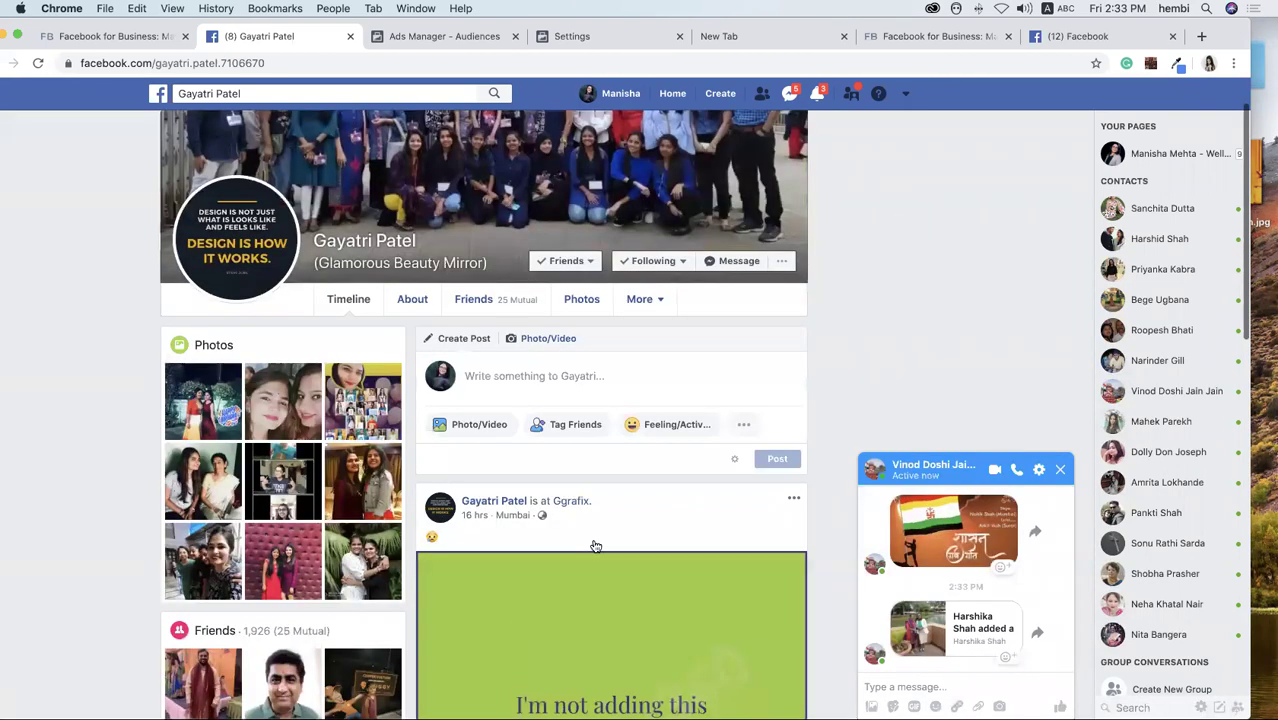
pyautogui.scroll(-5, 595, 545)
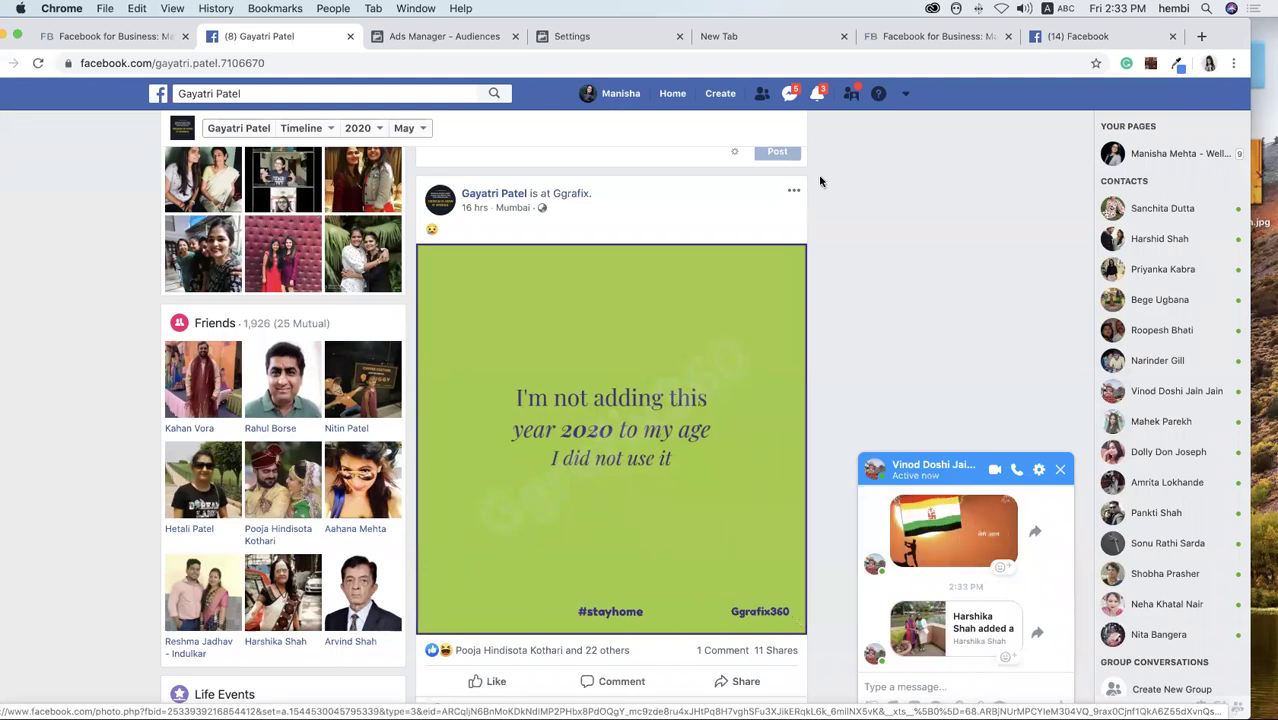
pyautogui.scroll(5, 579, 162)
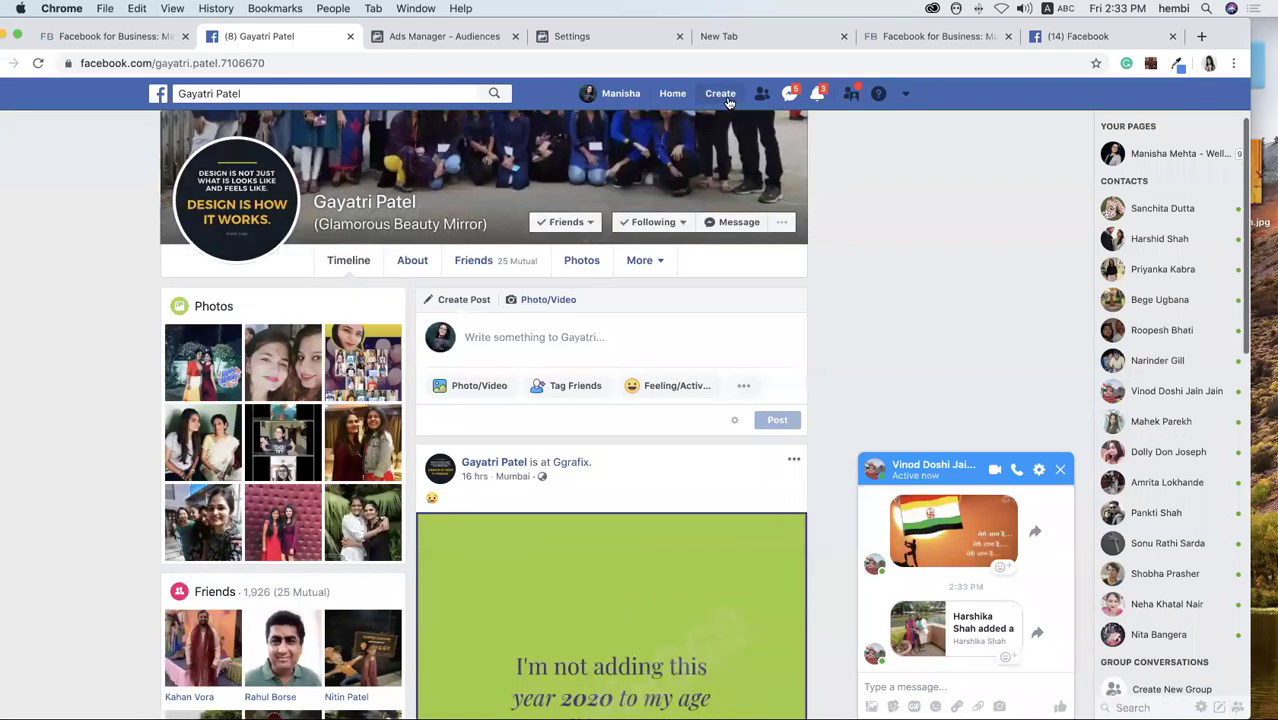
pyautogui.click(720, 93)
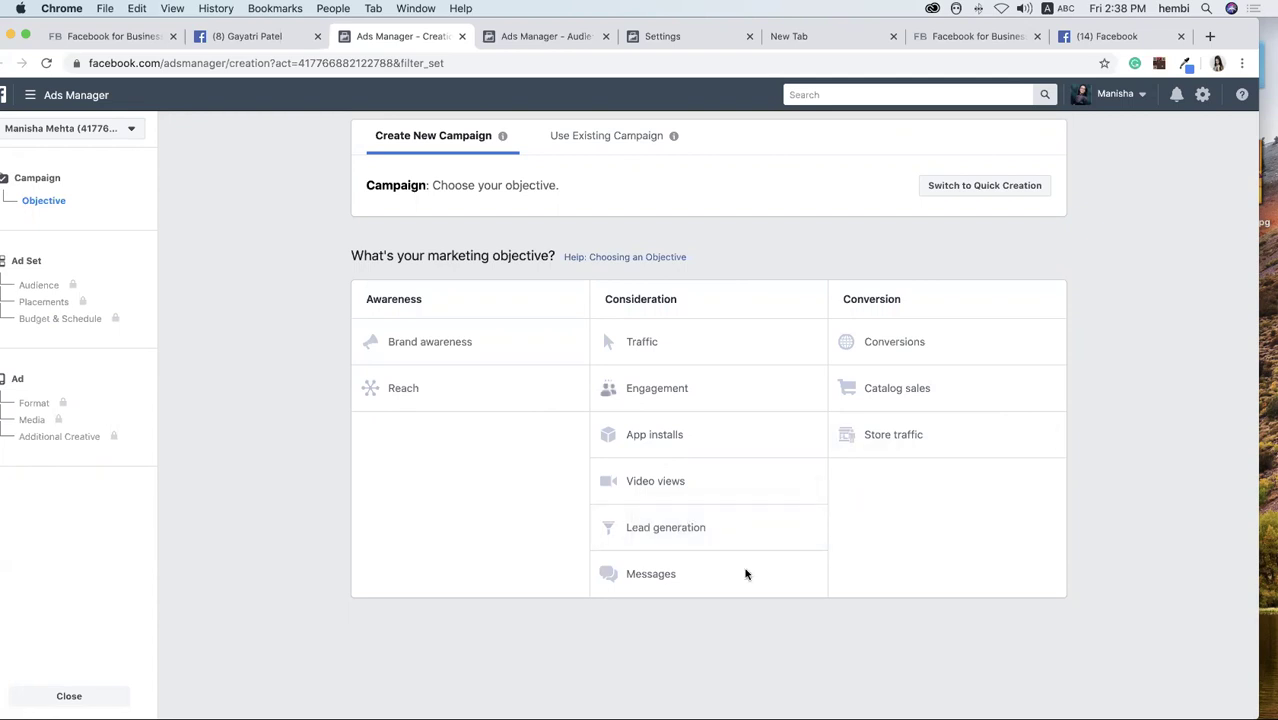
# Choose Lead generation as the objective and clear the default campaign name.
pyautogui.click(607, 540)
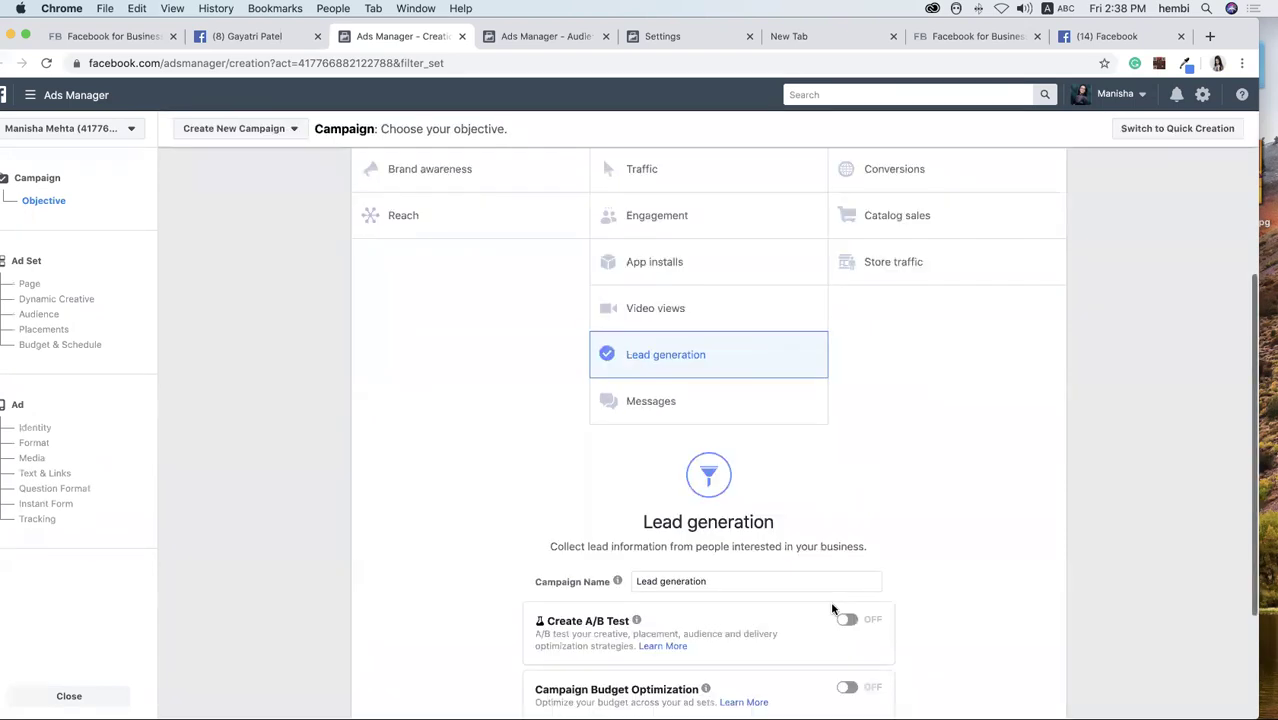
pyautogui.scroll(-4, 833, 609)
pyautogui.scroll(-1, 722, 414)
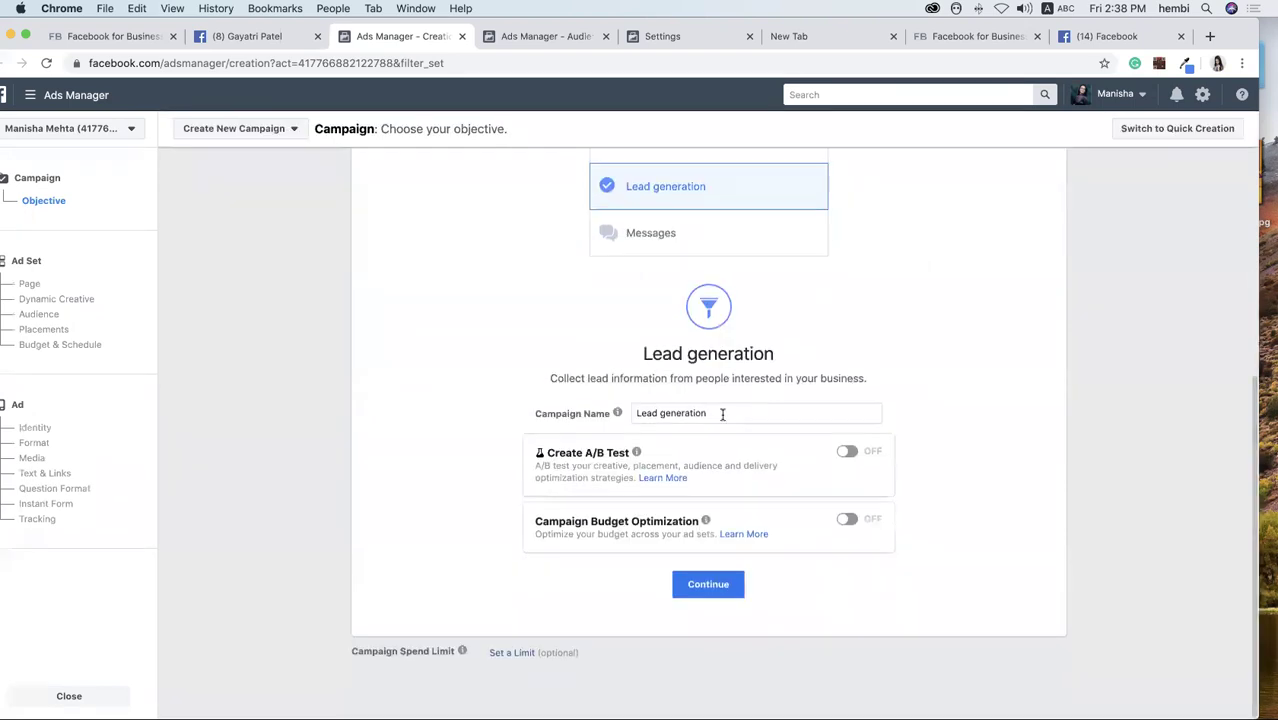
pyautogui.click(722, 413)
pyautogui.press('super+a')
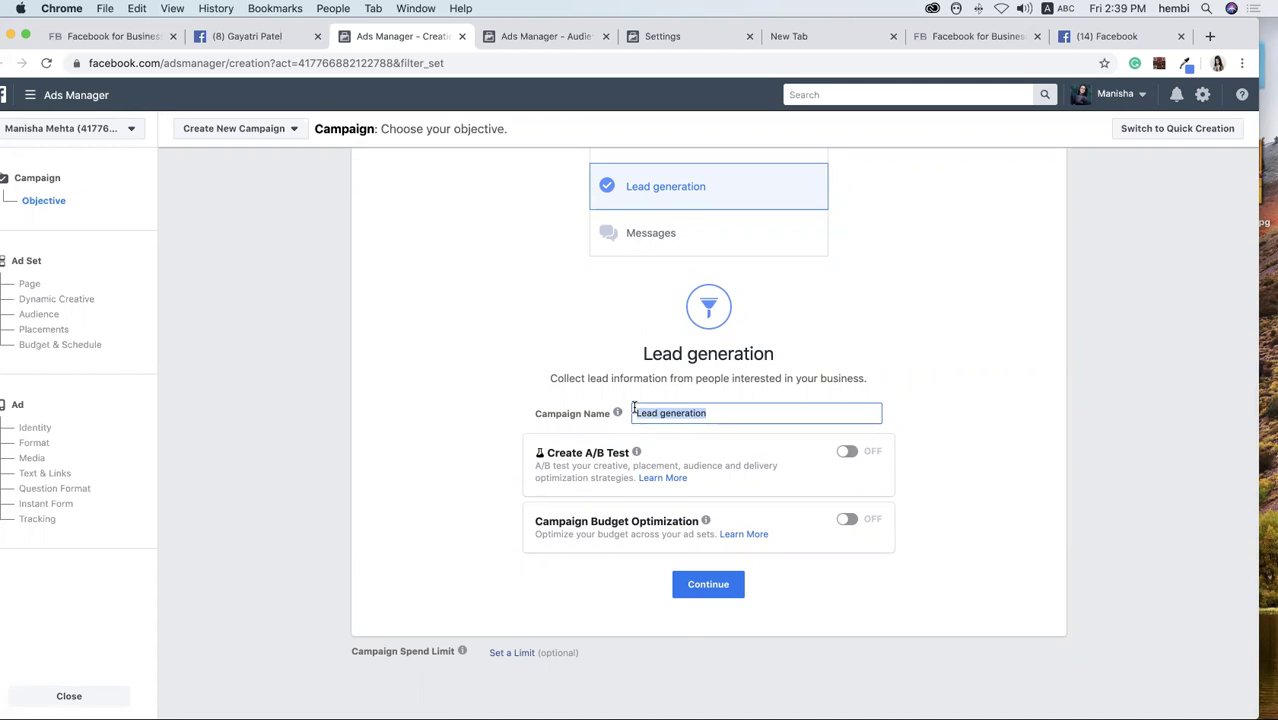
pyautogui.press('BackSpace')
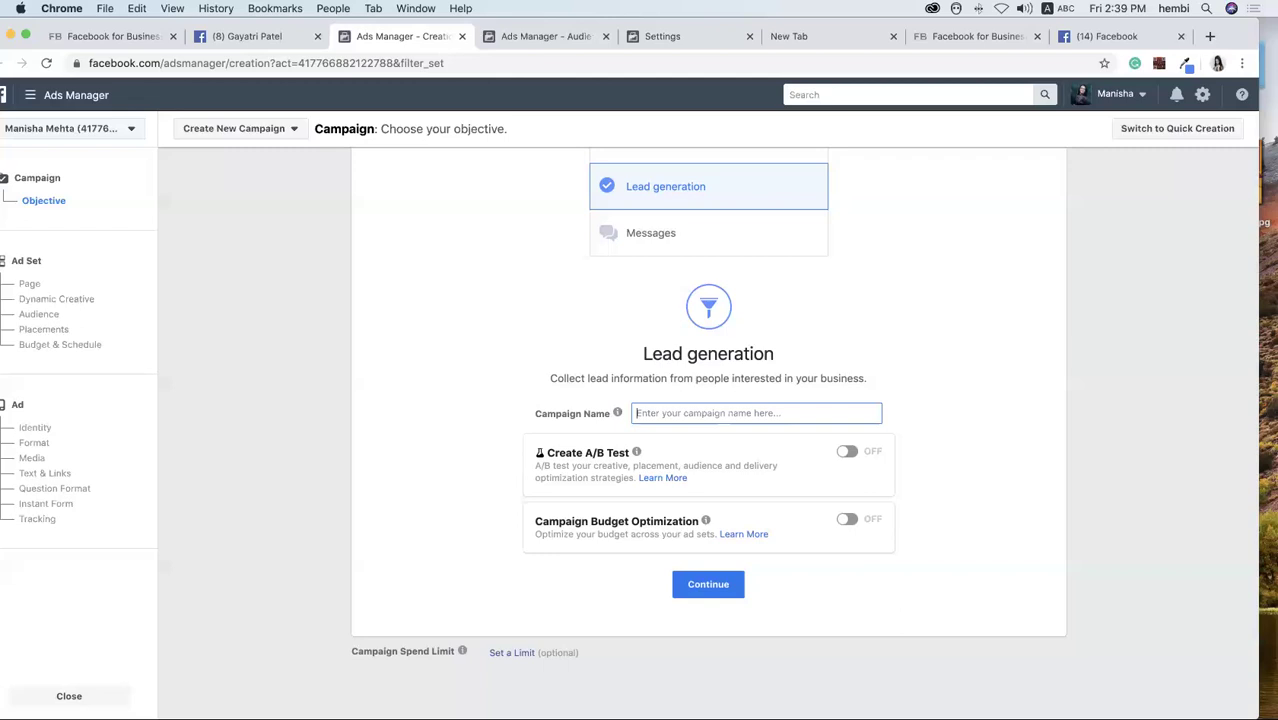
pyautogui.write('Indor')
pyautogui.write('a')
# Name the campaign 'Lead Generation - Indore', copy the name, and continue to the ad set.
pyautogui.press('BackSpace')
pyautogui.press('BackSpace')
pyautogui.write('e')
pyautogui.press('BackSpace')
pyautogui.press('BackSpace')
pyautogui.press('BackSpace')
pyautogui.press('BackSpace')
pyautogui.press('BackSpace')
pyautogui.press('BackSpace')
pyautogui.write('L')
pyautogui.write('ead Gener')
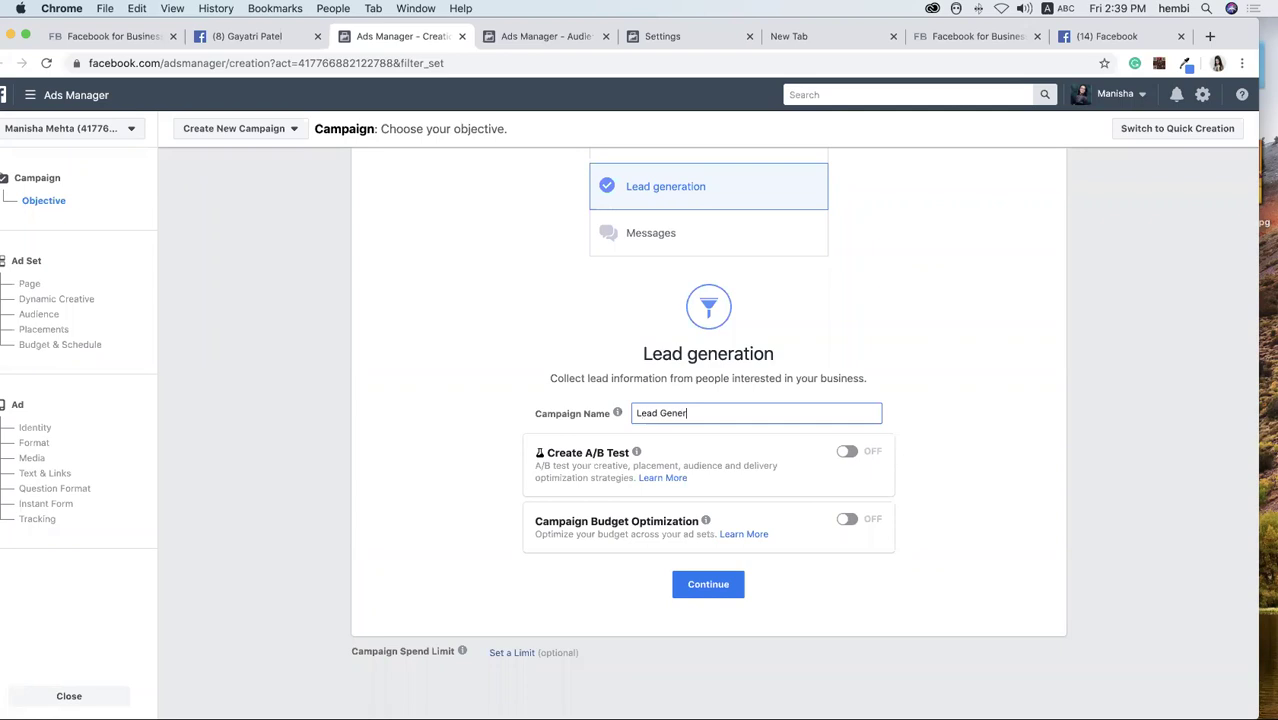
pyautogui.write('ation')
pyautogui.write(' - Indore')
pyautogui.press('super+a')
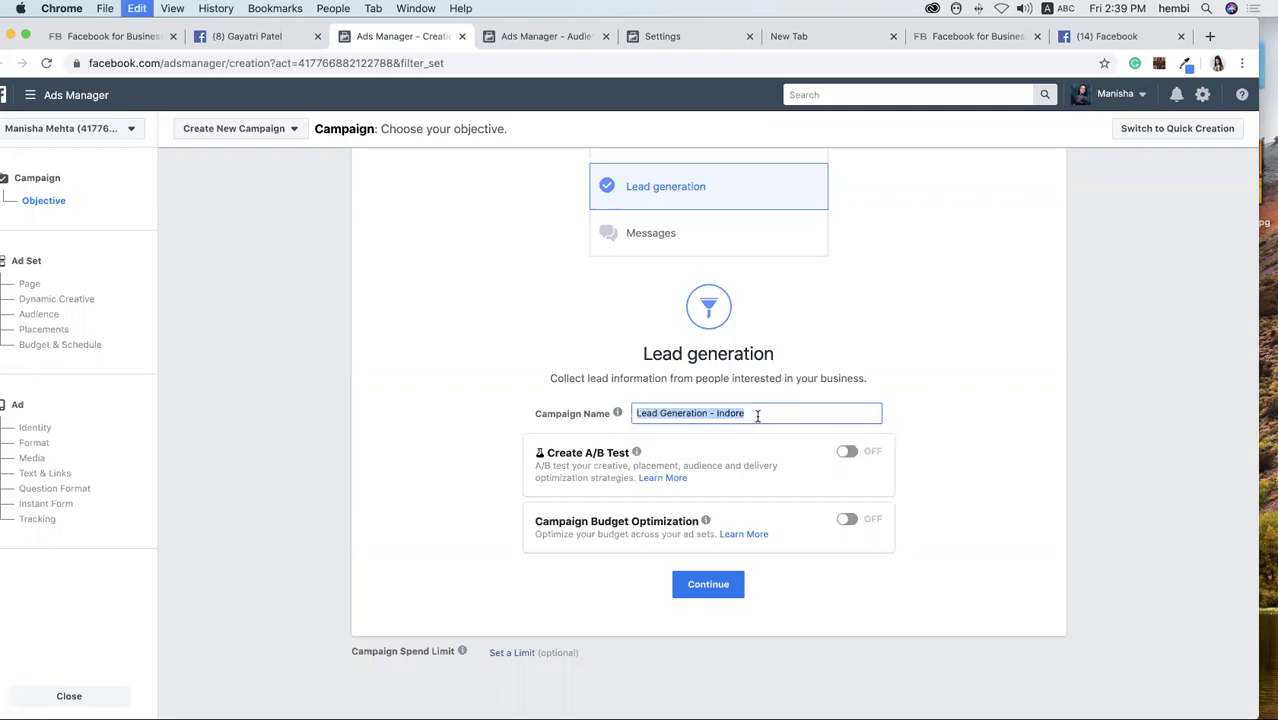
pyautogui.rightClick(729, 416)
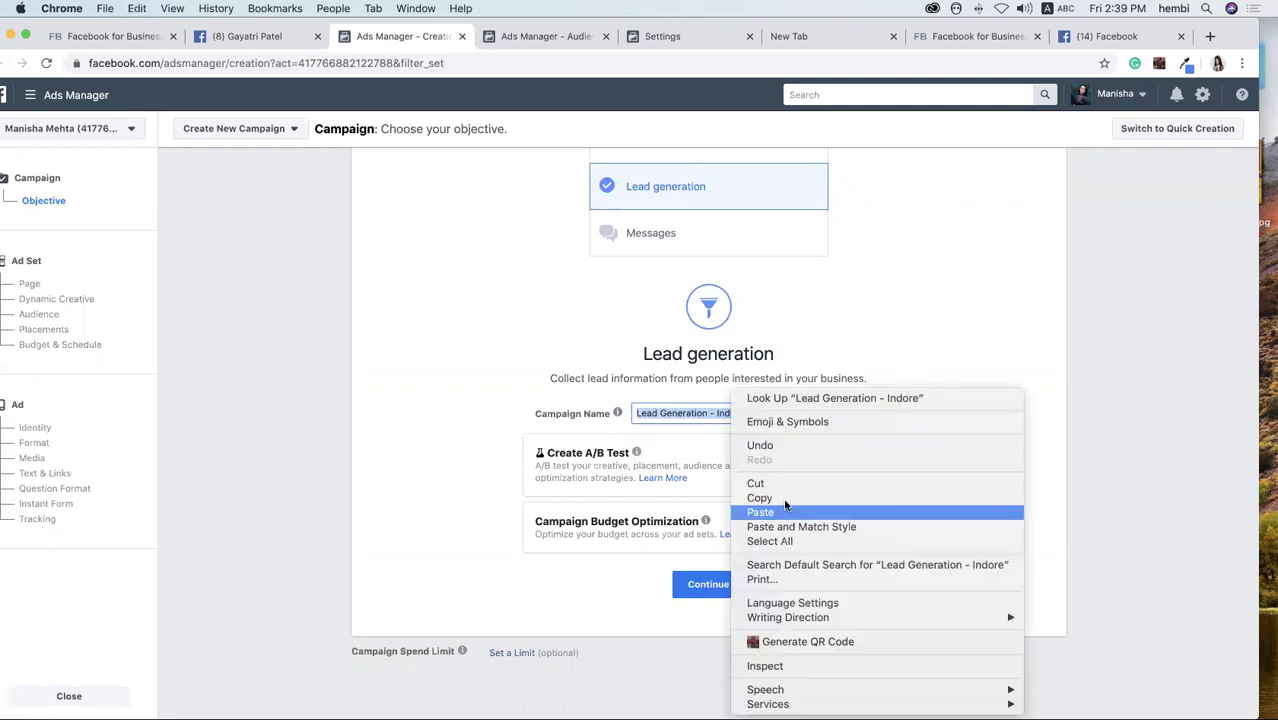
pyautogui.click(790, 514)
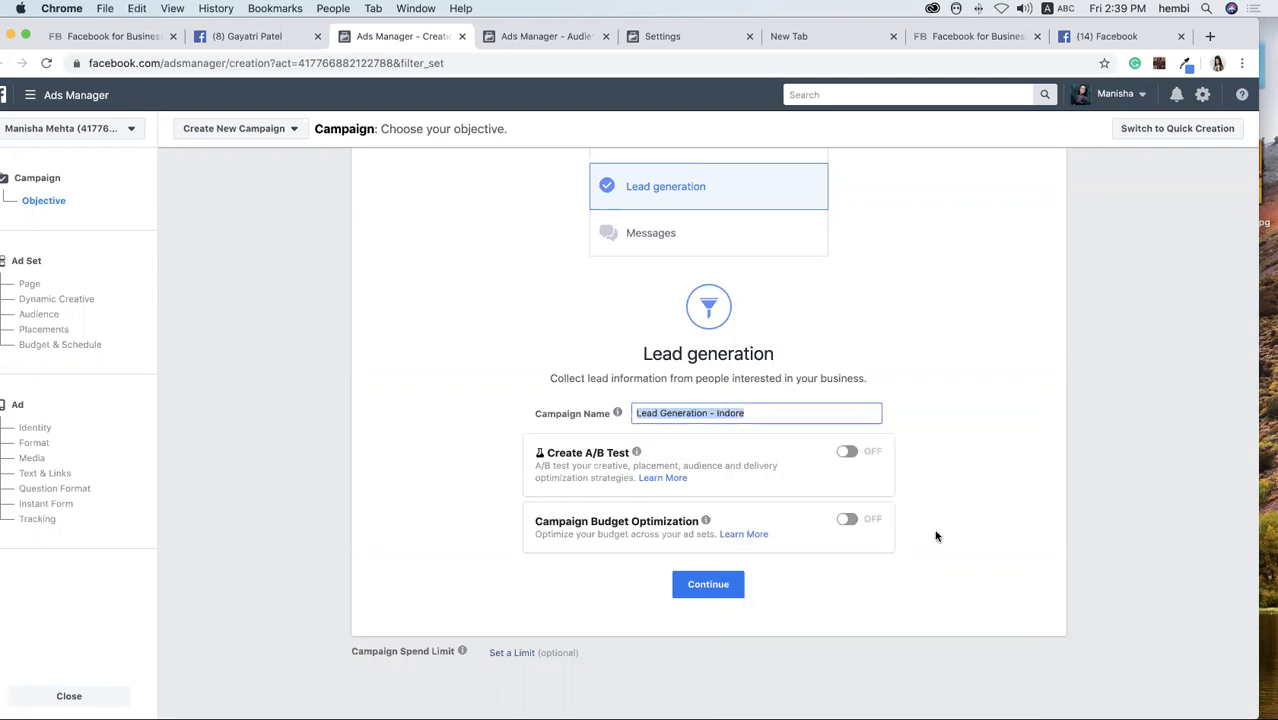
pyautogui.click(708, 584)
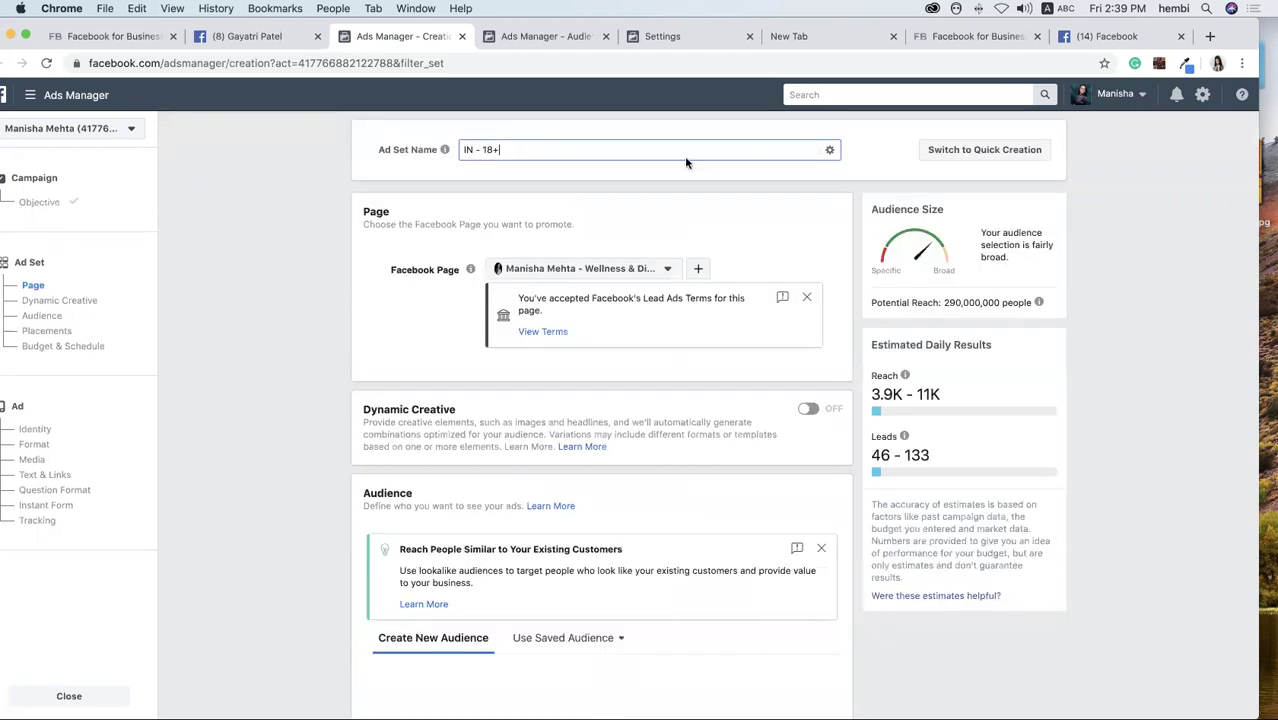
pyautogui.click(684, 151)
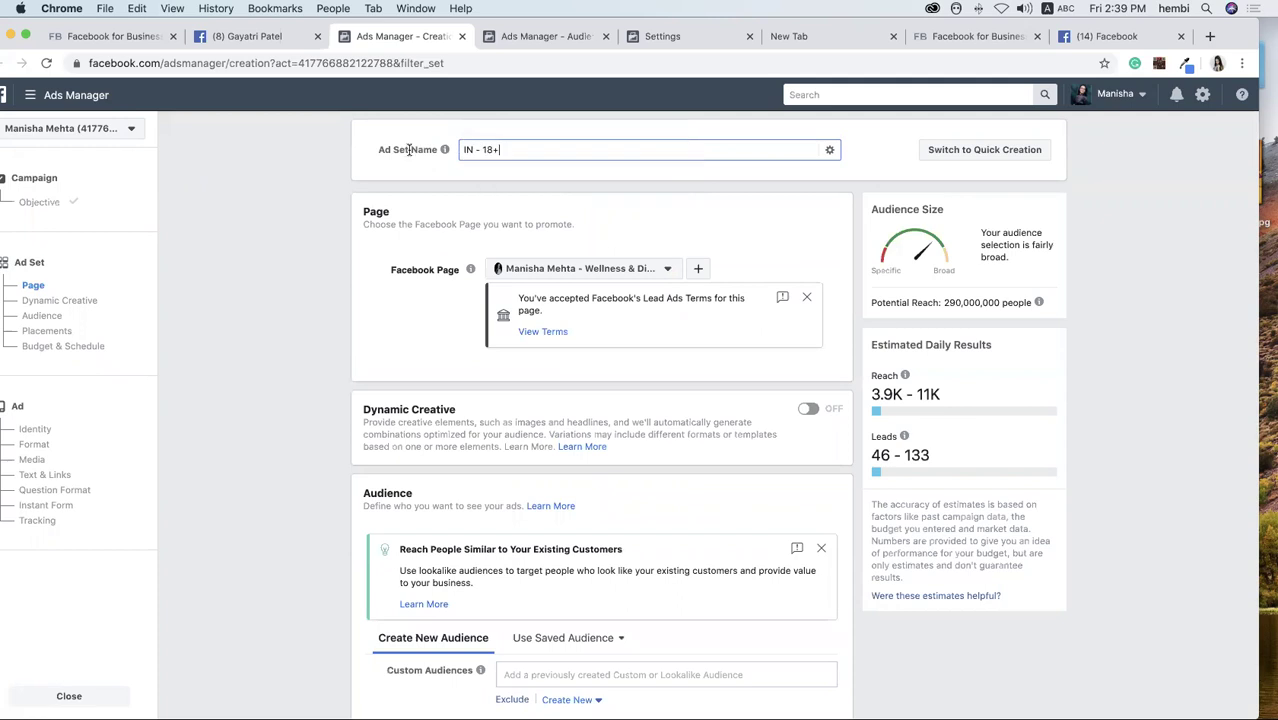
pyautogui.press('super+a')
pyautogui.press('super+v')
pyautogui.scroll(-1, 703, 243)
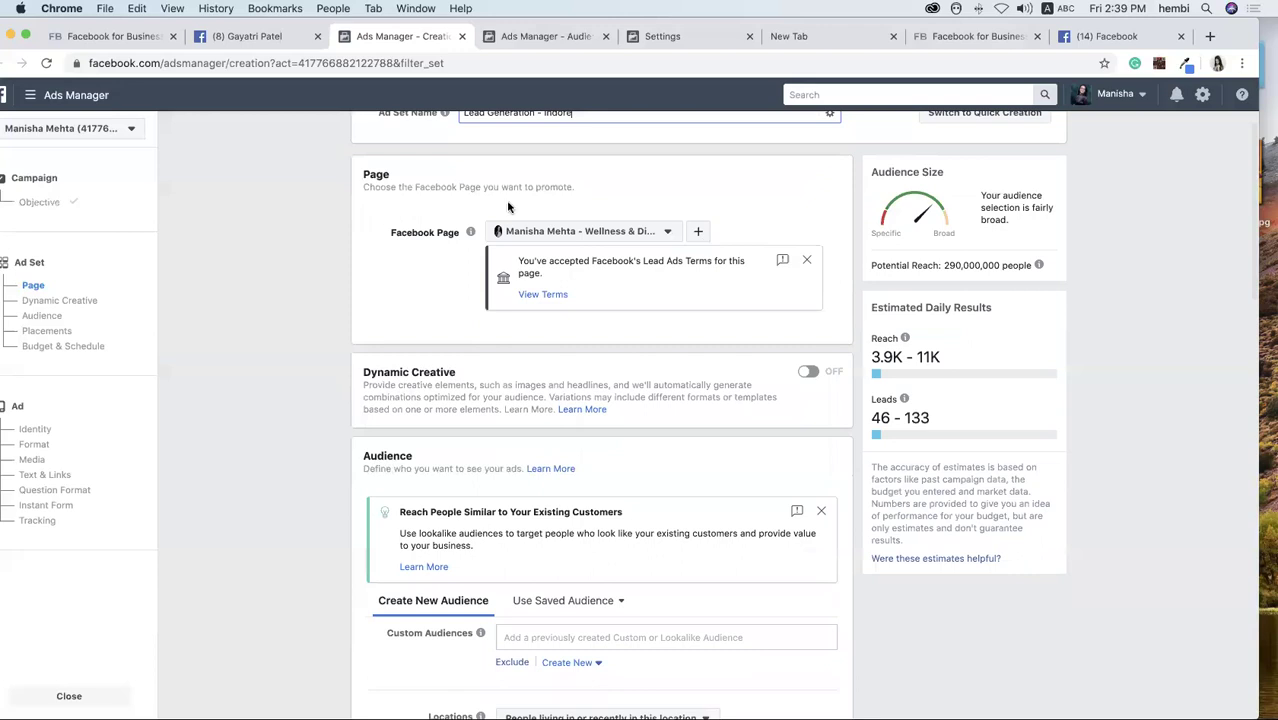
pyautogui.click(666, 236)
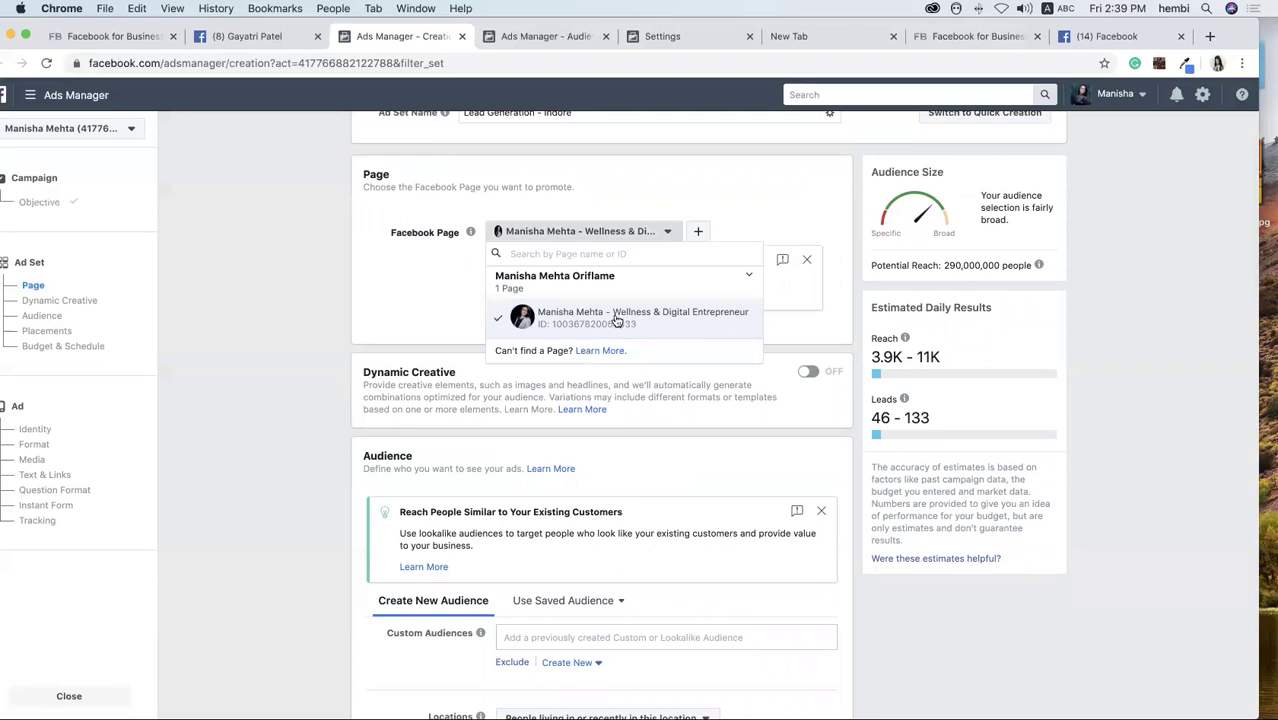
pyautogui.click(770, 302)
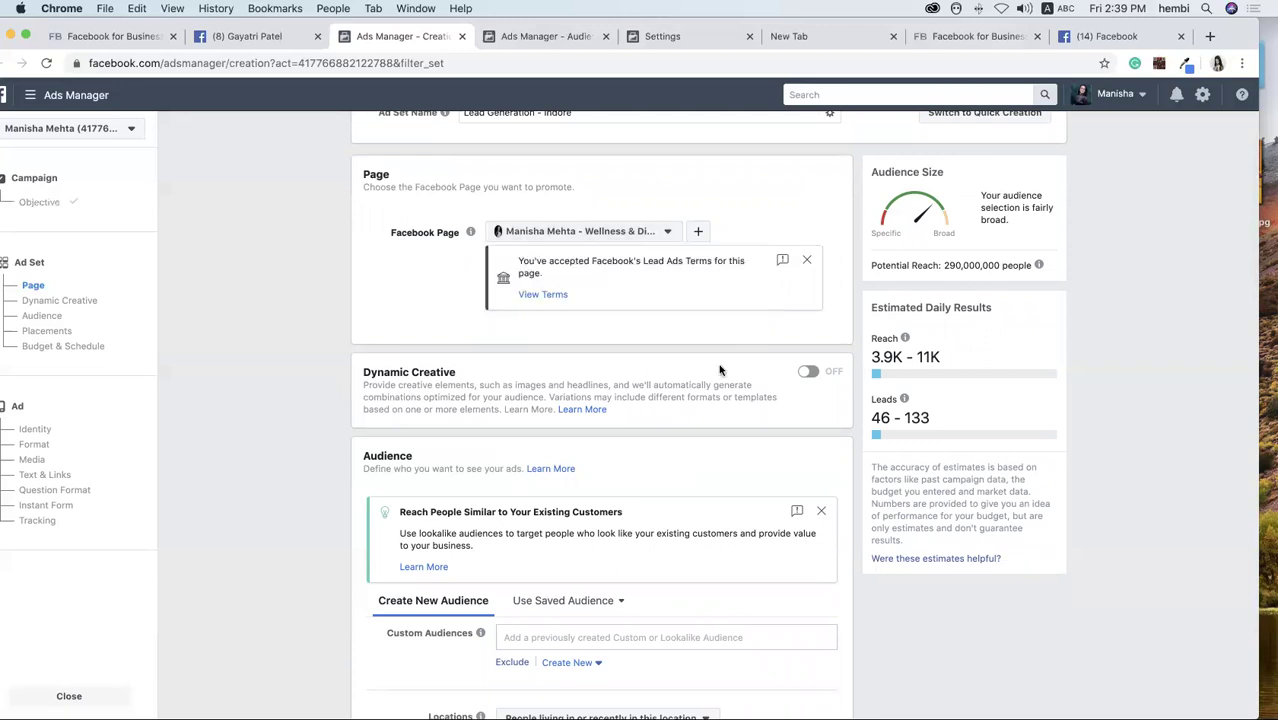
pyautogui.scroll(-3, 720, 370)
pyautogui.scroll(-1, 720, 370)
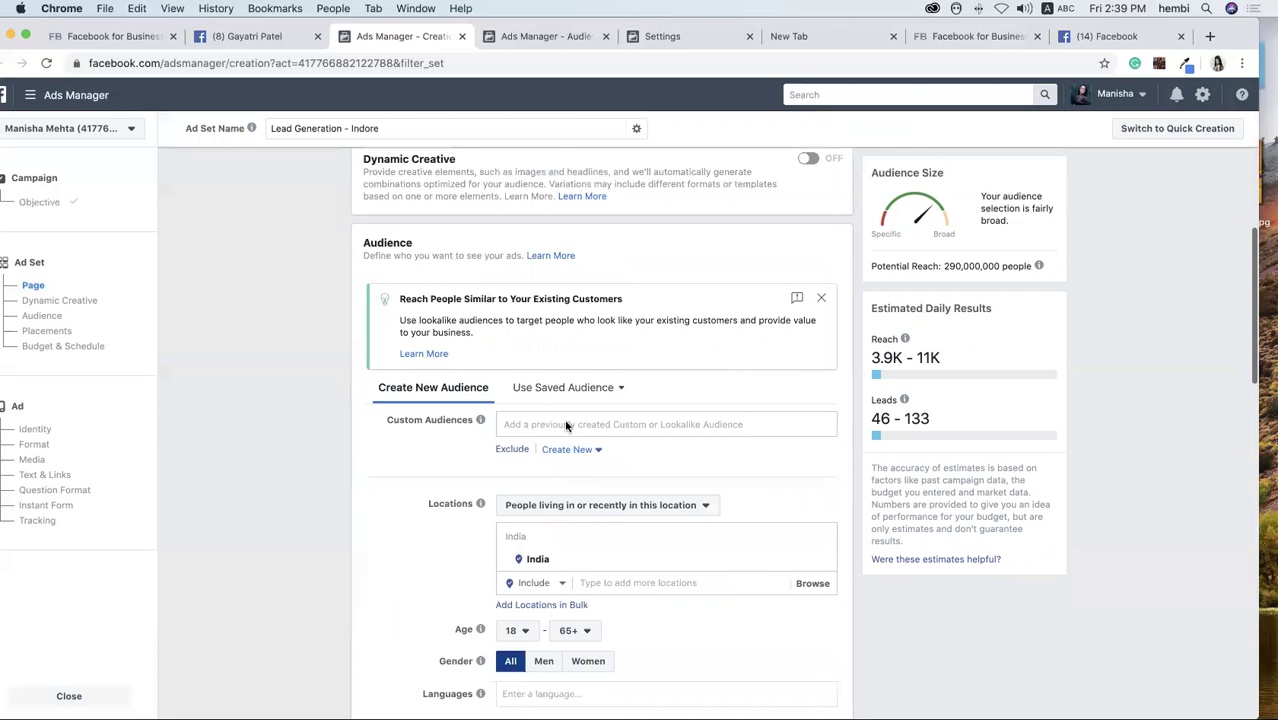
pyautogui.scroll(-1, 502, 254)
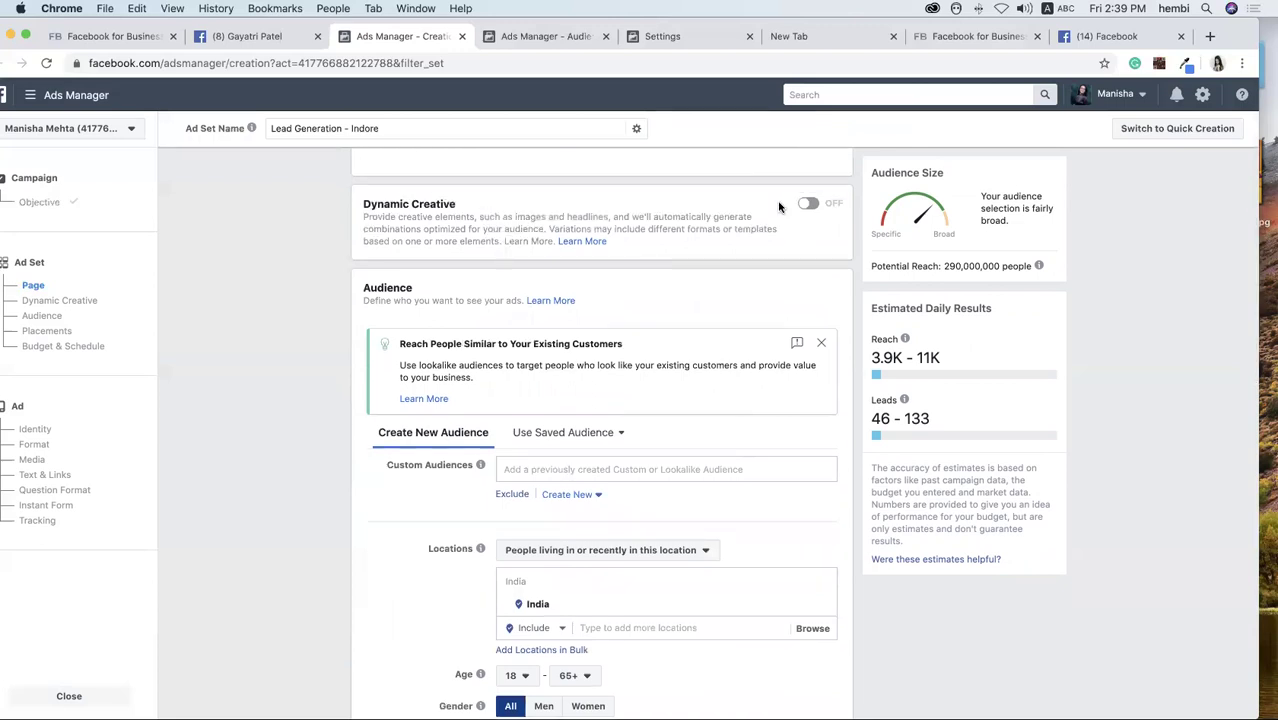
pyautogui.scroll(-1, 620, 320)
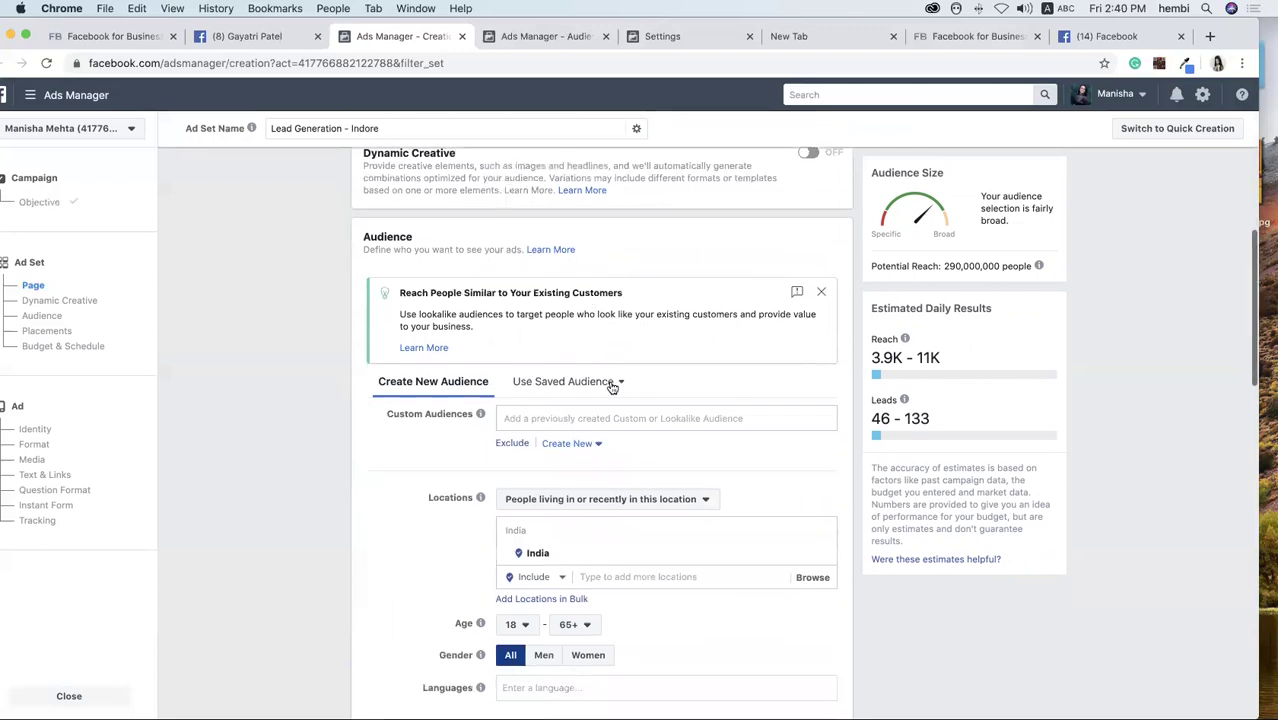
# Apply the saved Online Business audience, narrowing potential reach to 3,500,000 people.
pyautogui.click(610, 384)
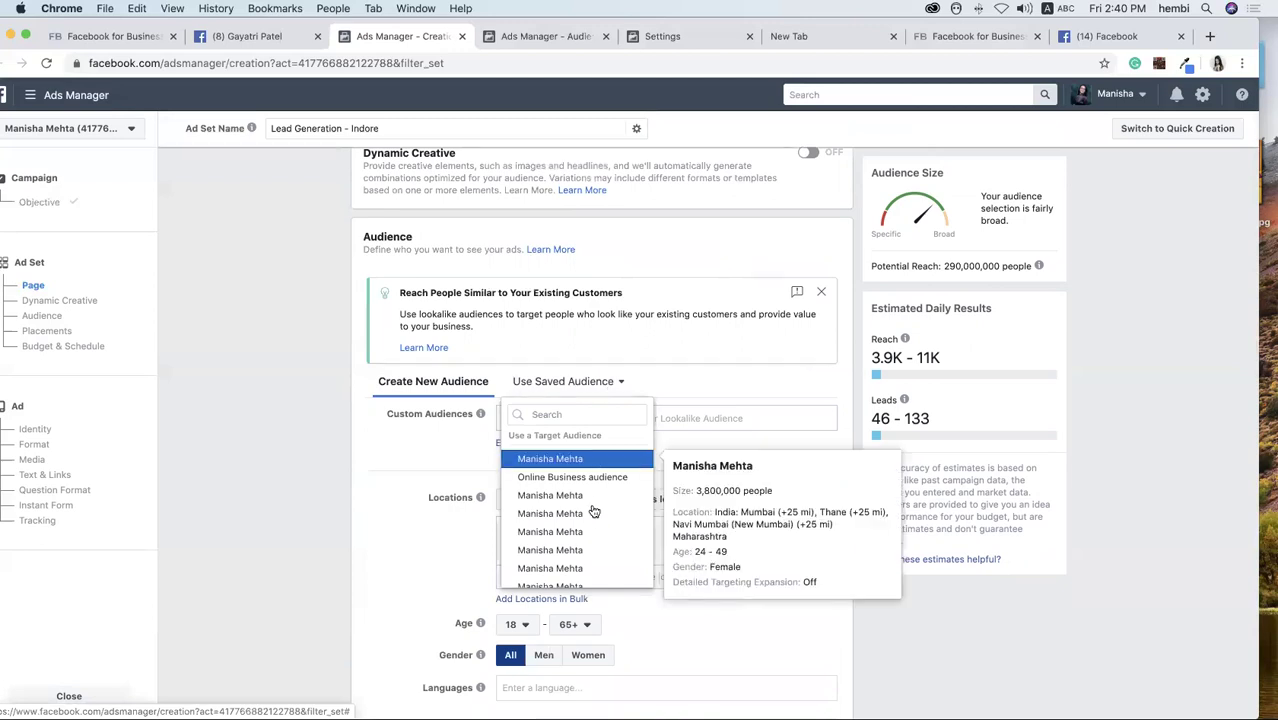
pyautogui.scroll(-1, 593, 511)
pyautogui.scroll(-1, 593, 511)
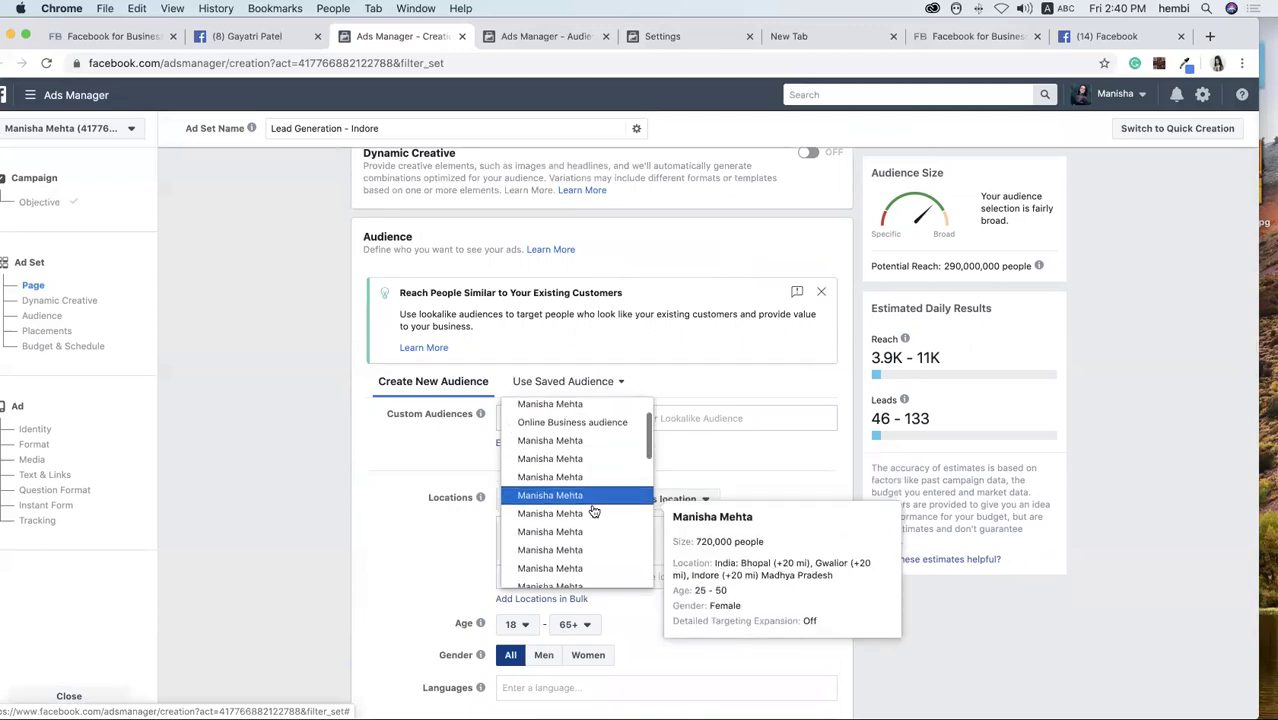
pyautogui.scroll(-2, 593, 511)
pyautogui.scroll(-2, 593, 511)
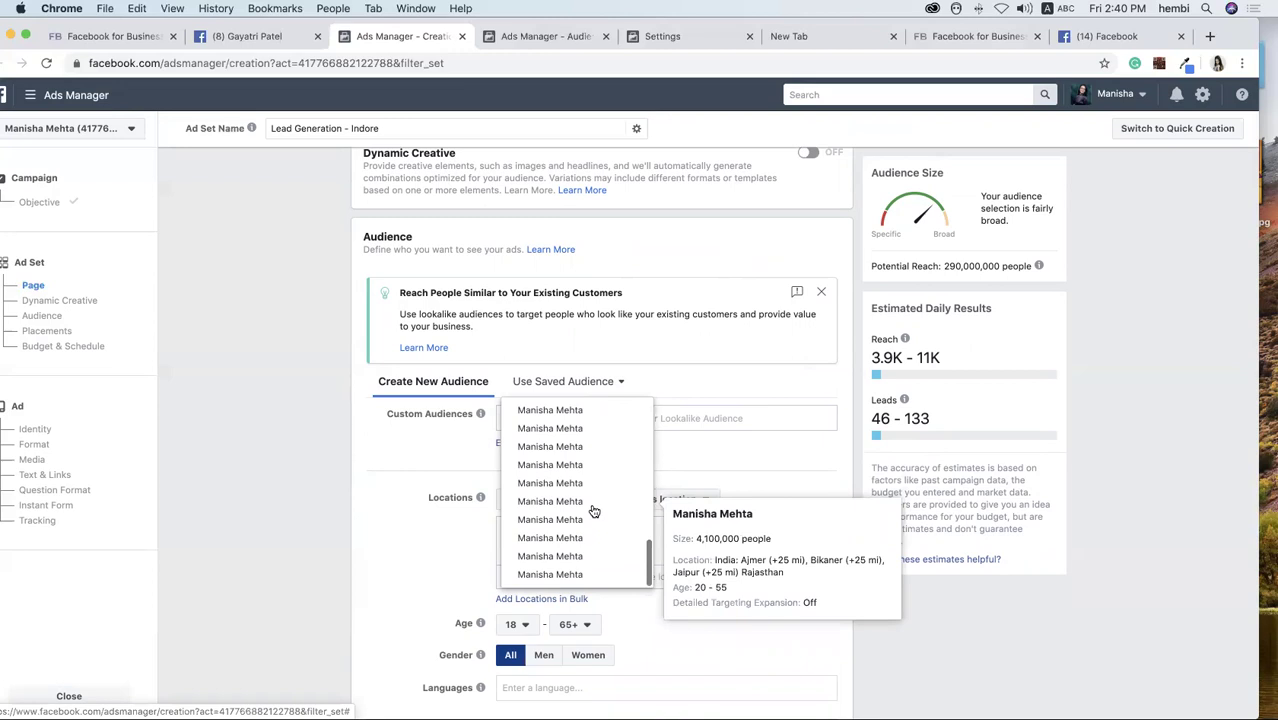
pyautogui.scroll(-1, 593, 511)
pyautogui.scroll(5, 593, 511)
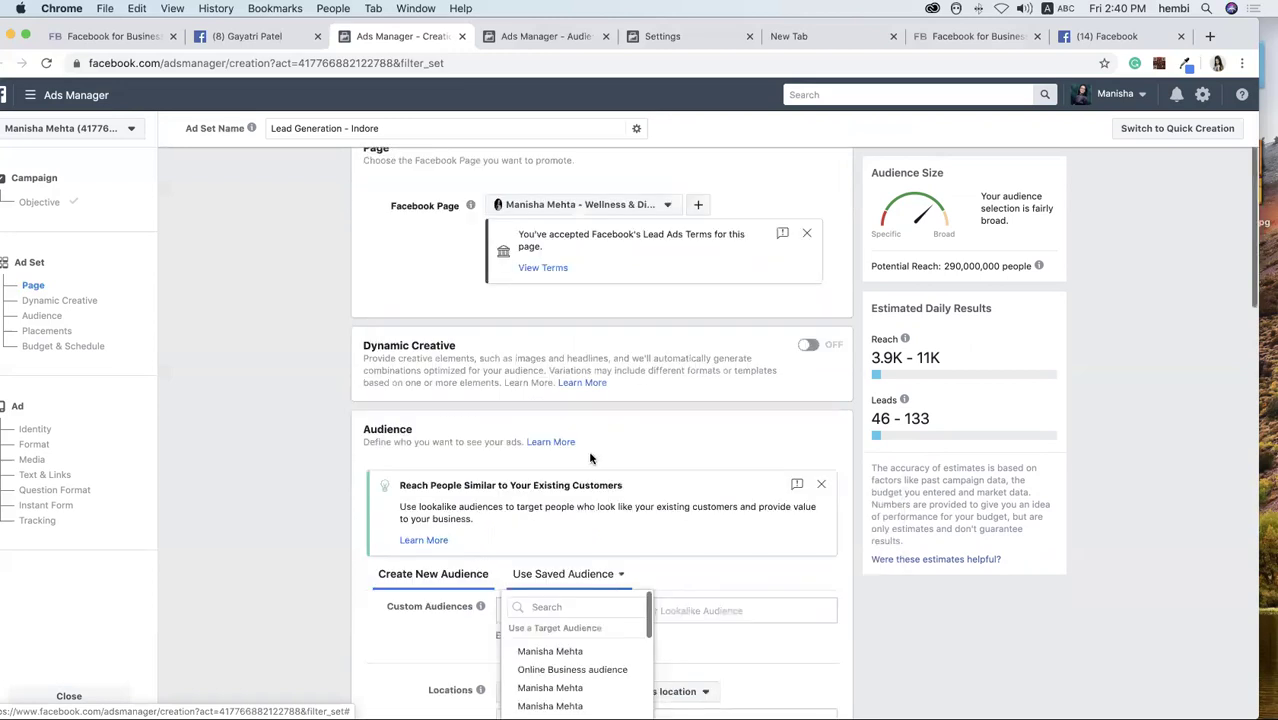
pyautogui.scroll(-2, 590, 457)
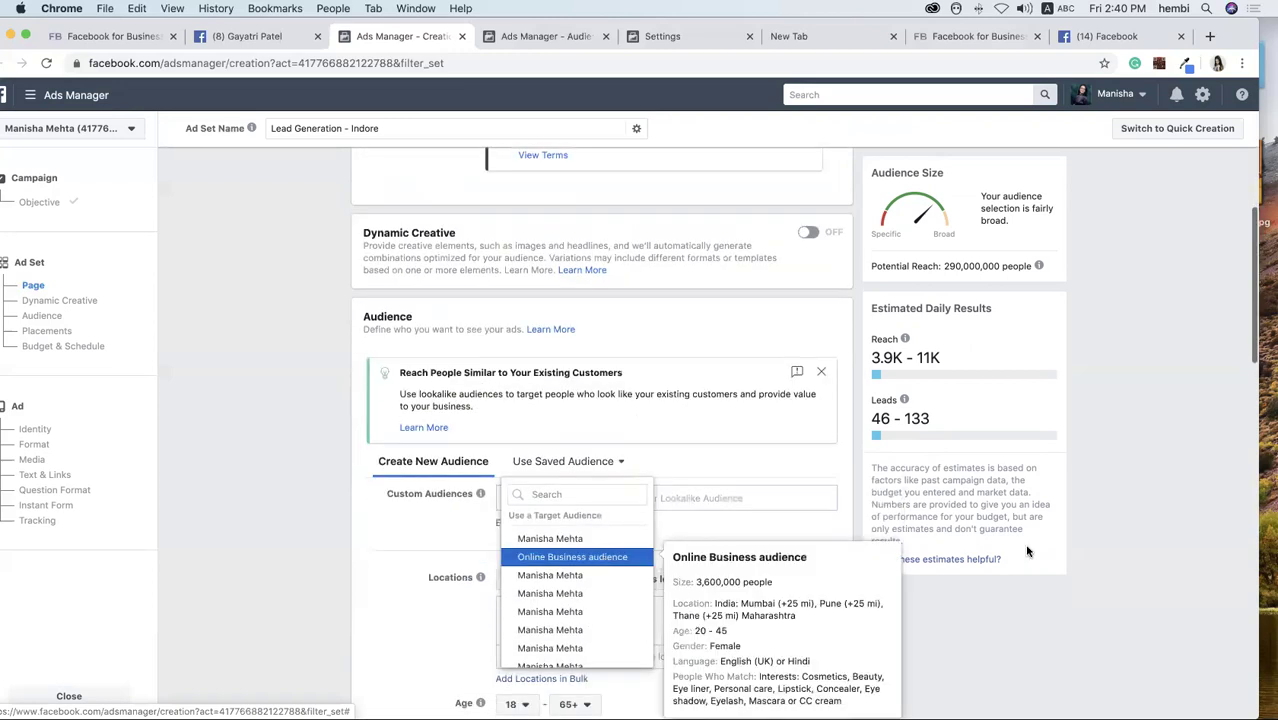
pyautogui.press('Return')
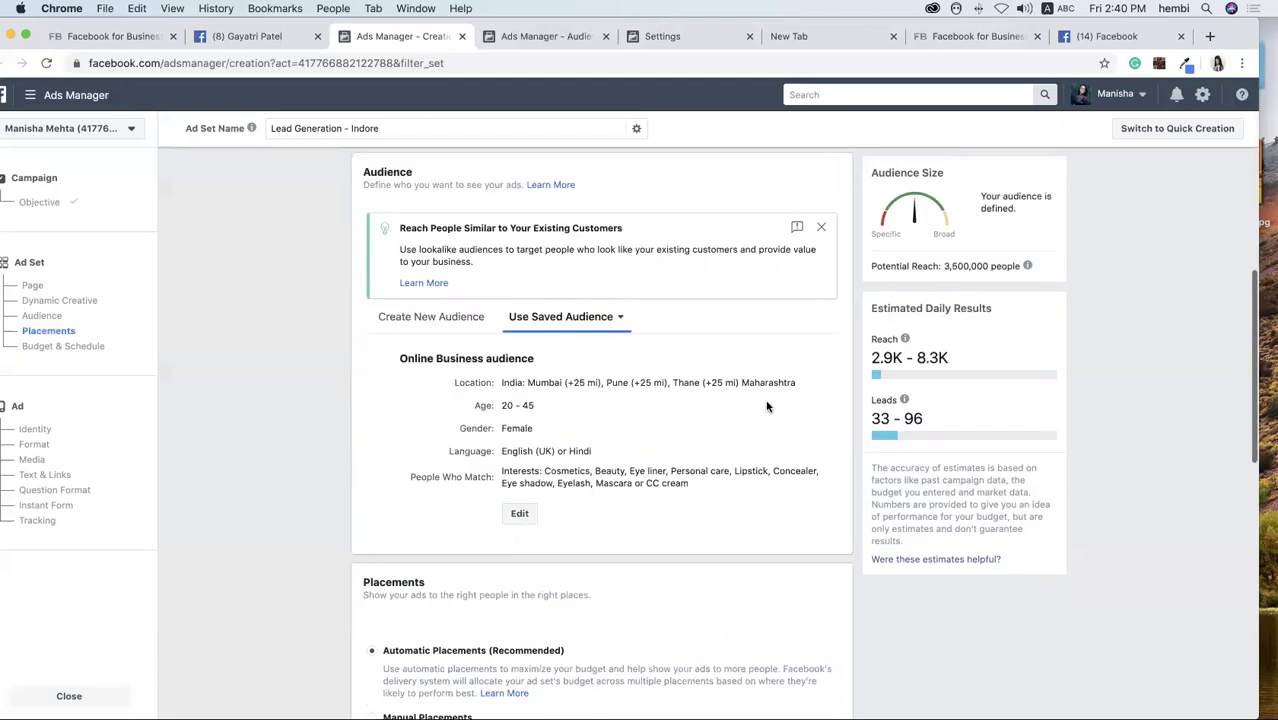
# Dismiss the Reach estimate explanation and bring the Budget & Schedule section into view.
pyautogui.moveTo(913, 344); pyautogui.dragTo(868, 344)
pyautogui.click(926, 356)
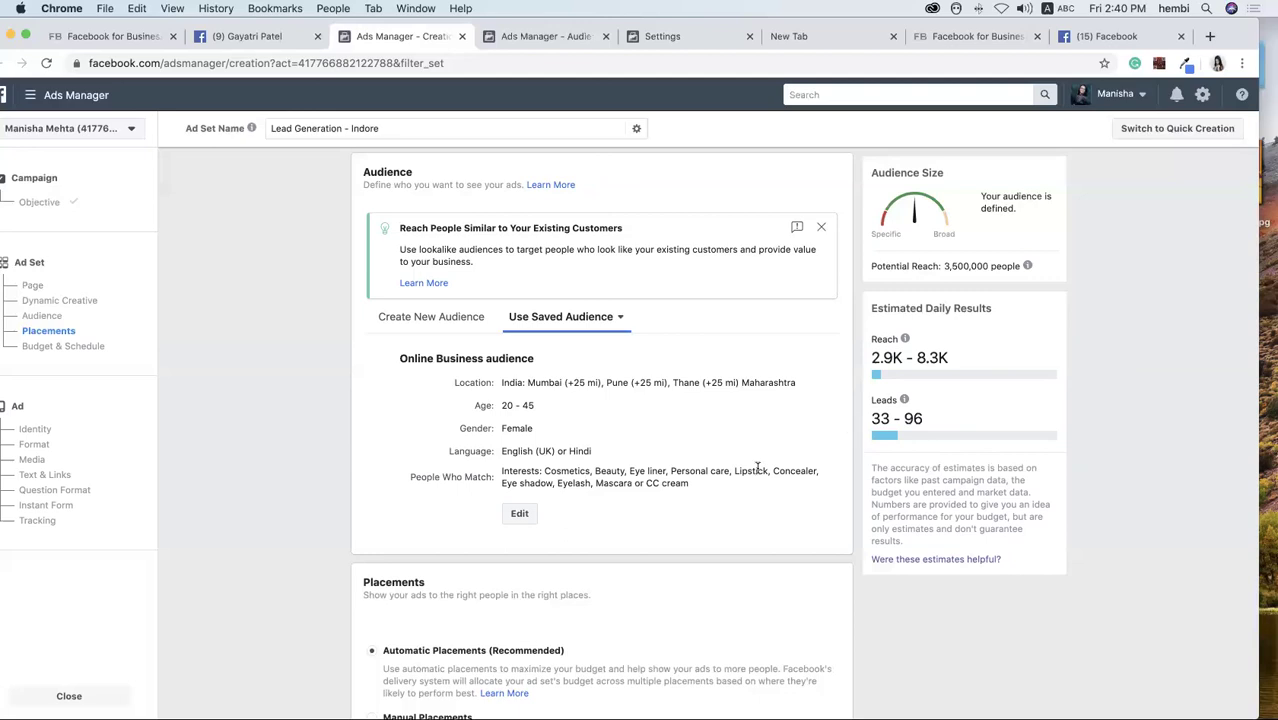
pyautogui.scroll(-3, 585, 490)
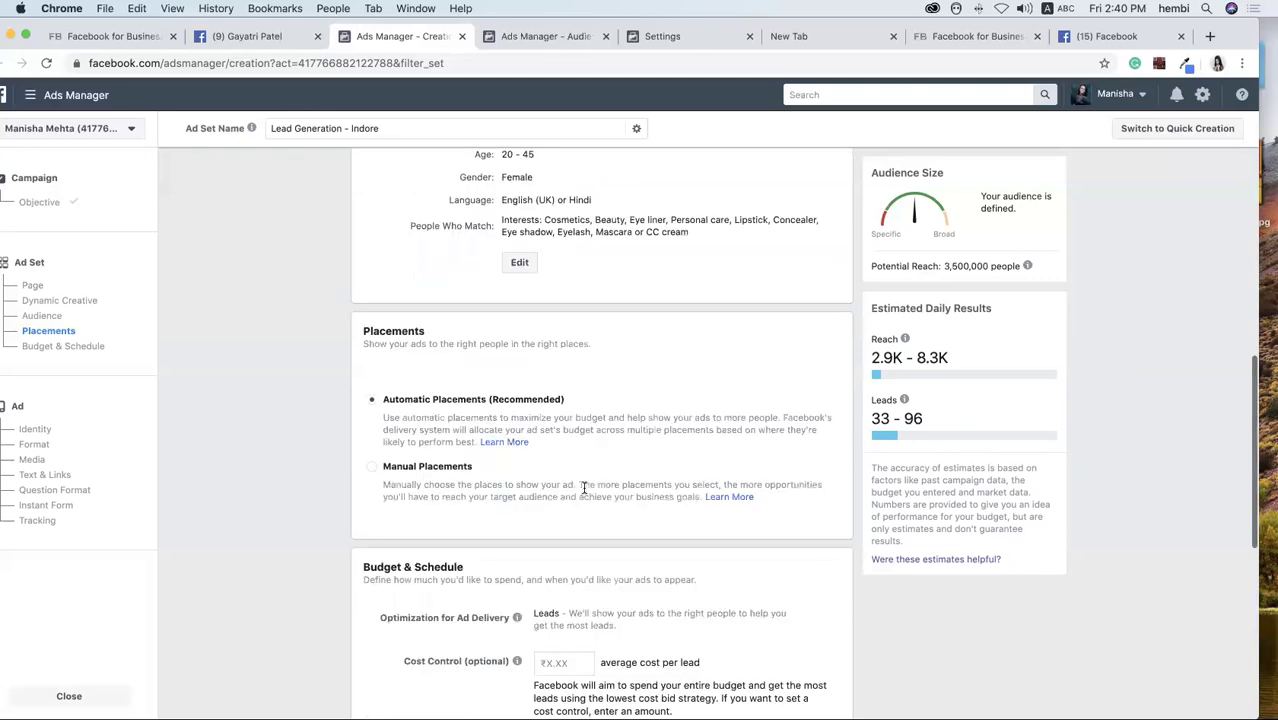
pyautogui.scroll(-2, 585, 490)
pyautogui.scroll(4, 585, 490)
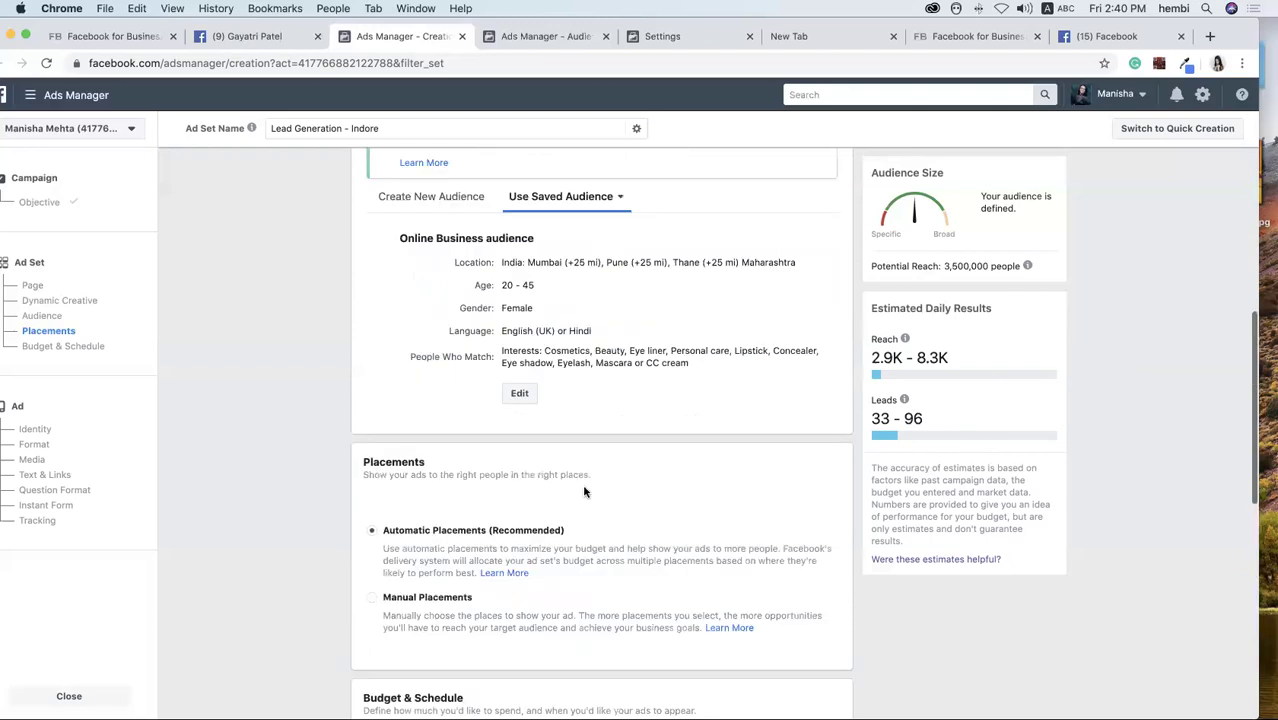
pyautogui.scroll(2, 584, 489)
pyautogui.scroll(-1, 585, 490)
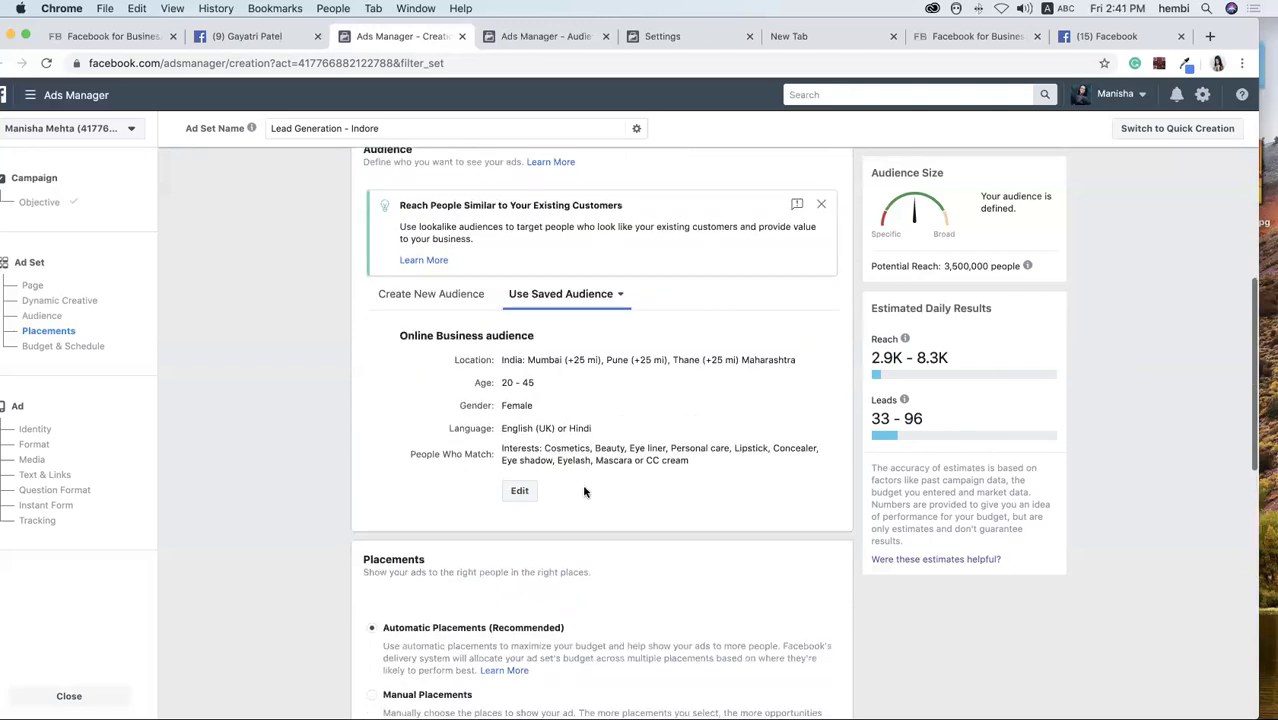
pyautogui.scroll(-2, 585, 490)
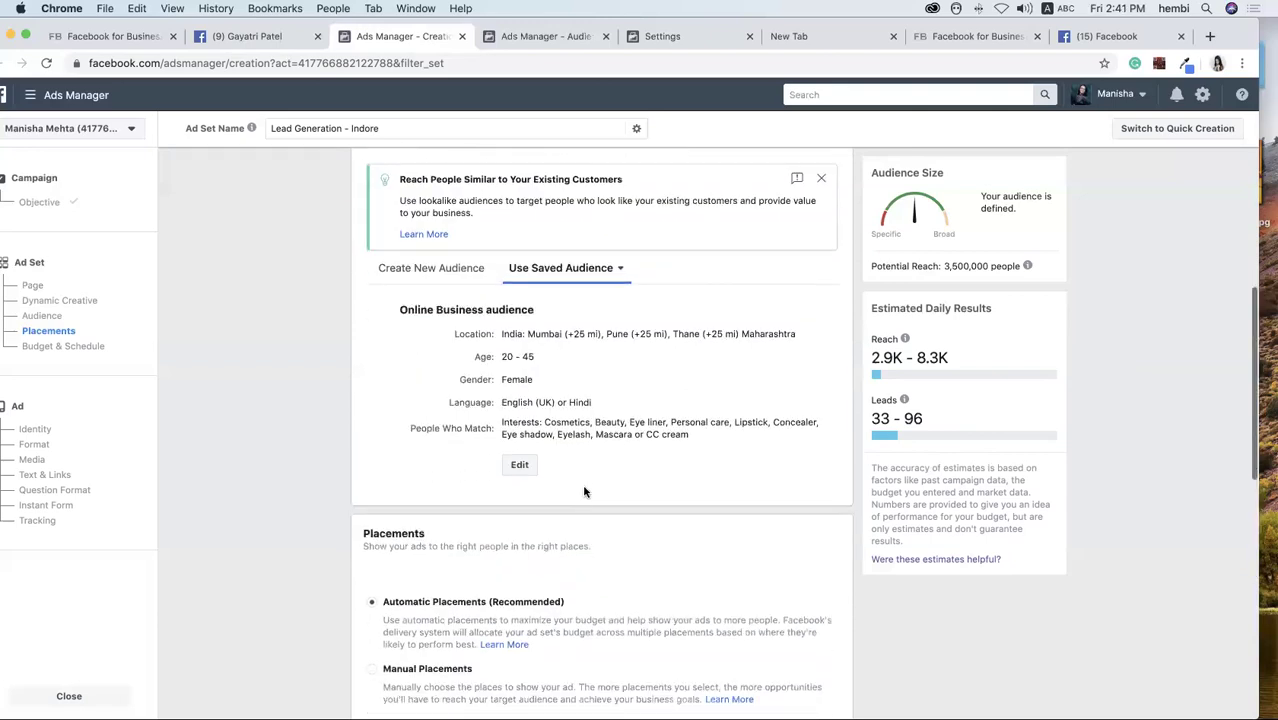
pyautogui.scroll(-3, 585, 490)
pyautogui.scroll(2, 587, 492)
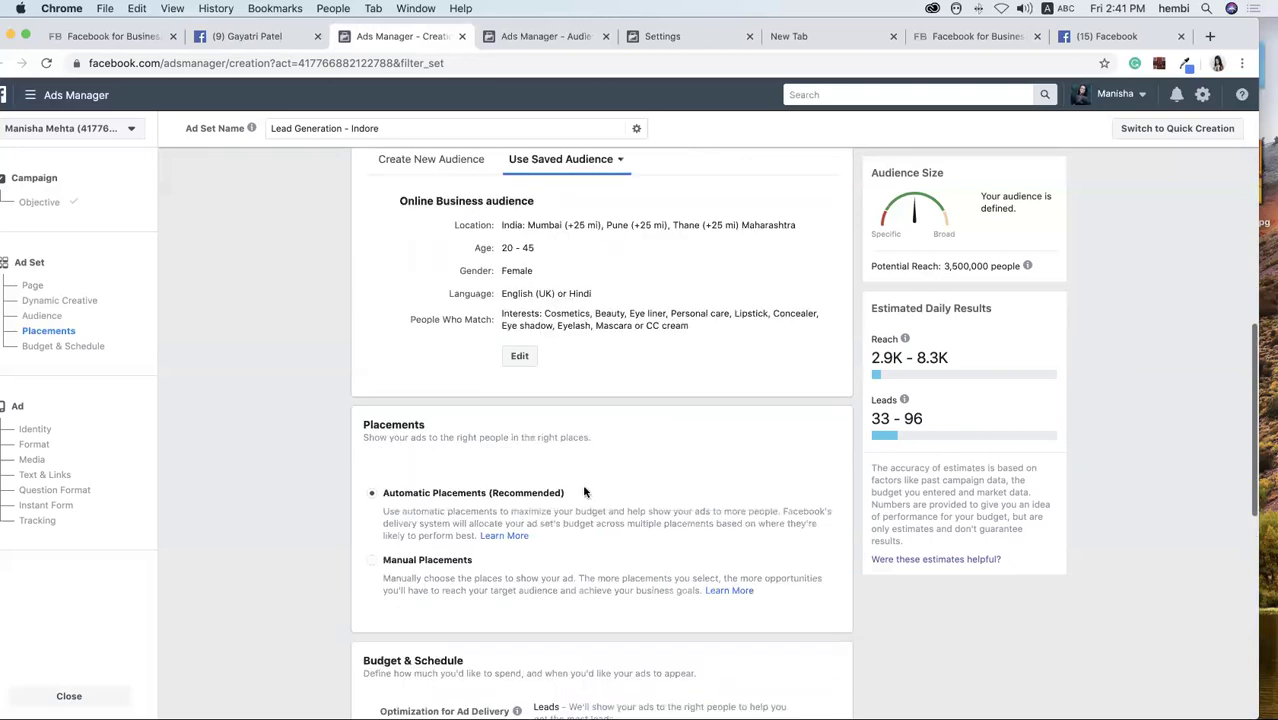
pyautogui.scroll(1, 585, 491)
pyautogui.scroll(-2, 585, 490)
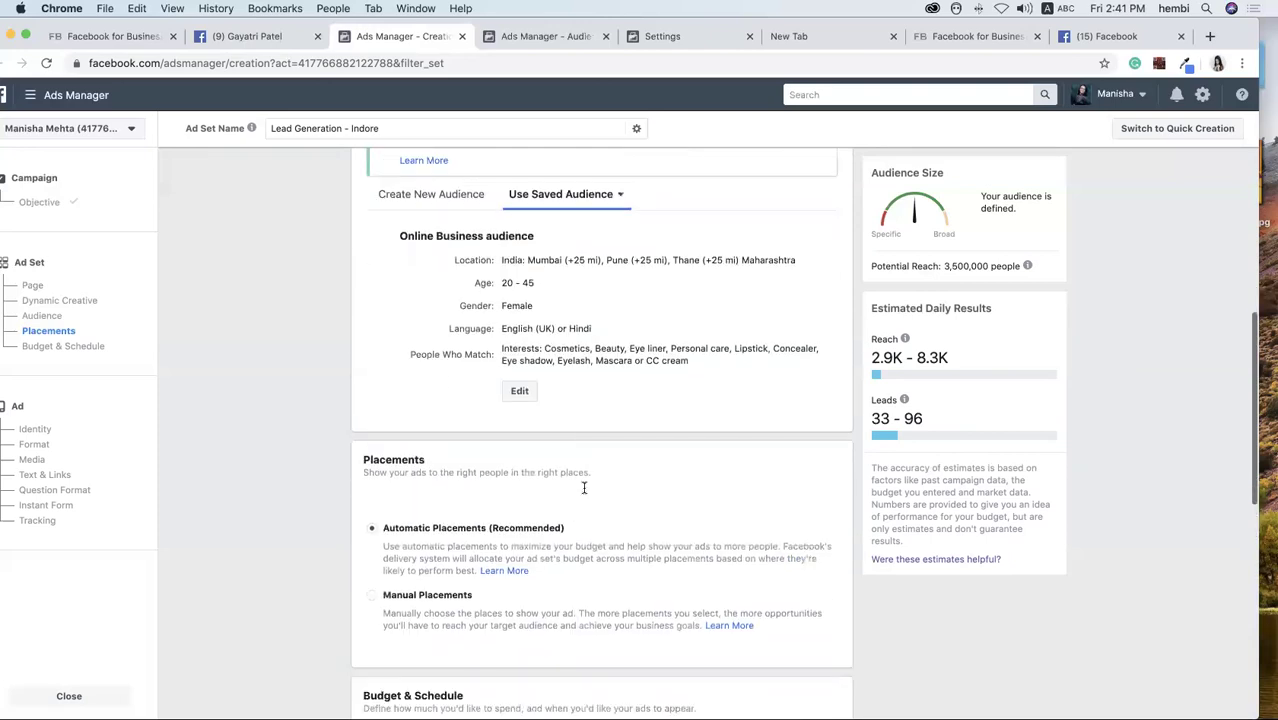
pyautogui.scroll(-3, 585, 490)
pyautogui.scroll(-1, 585, 489)
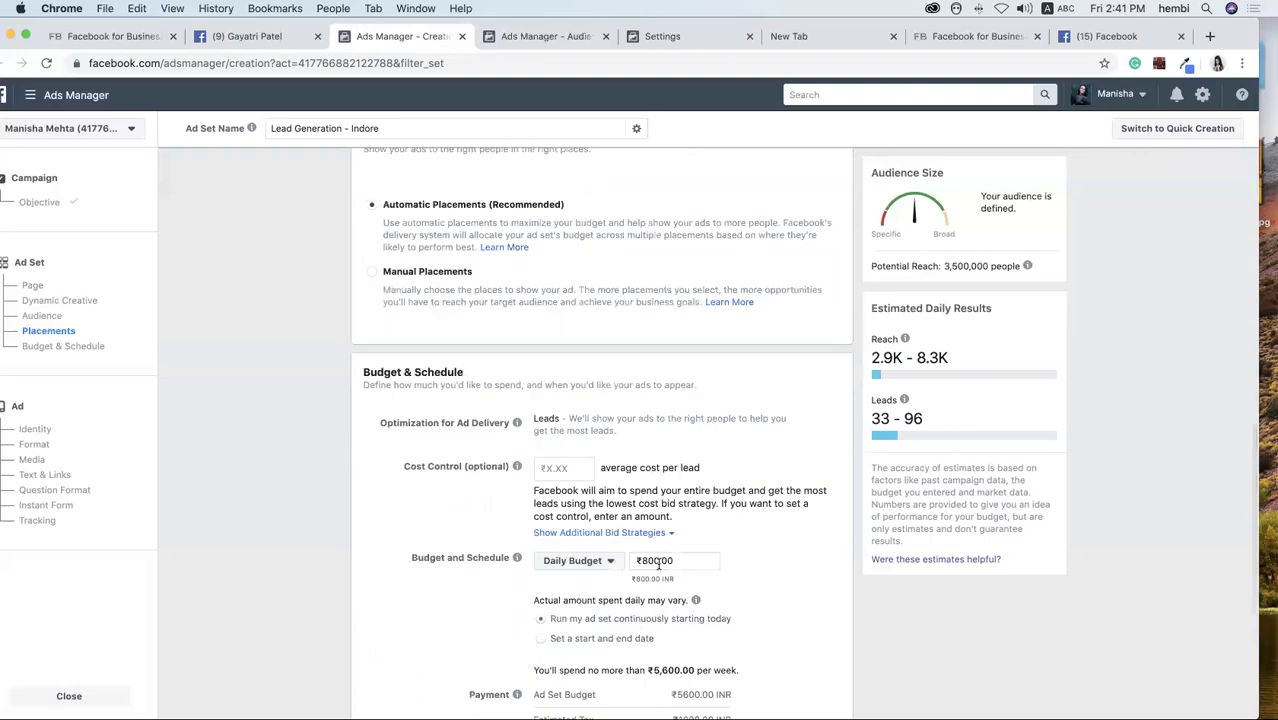
pyautogui.scroll(1, 644, 558)
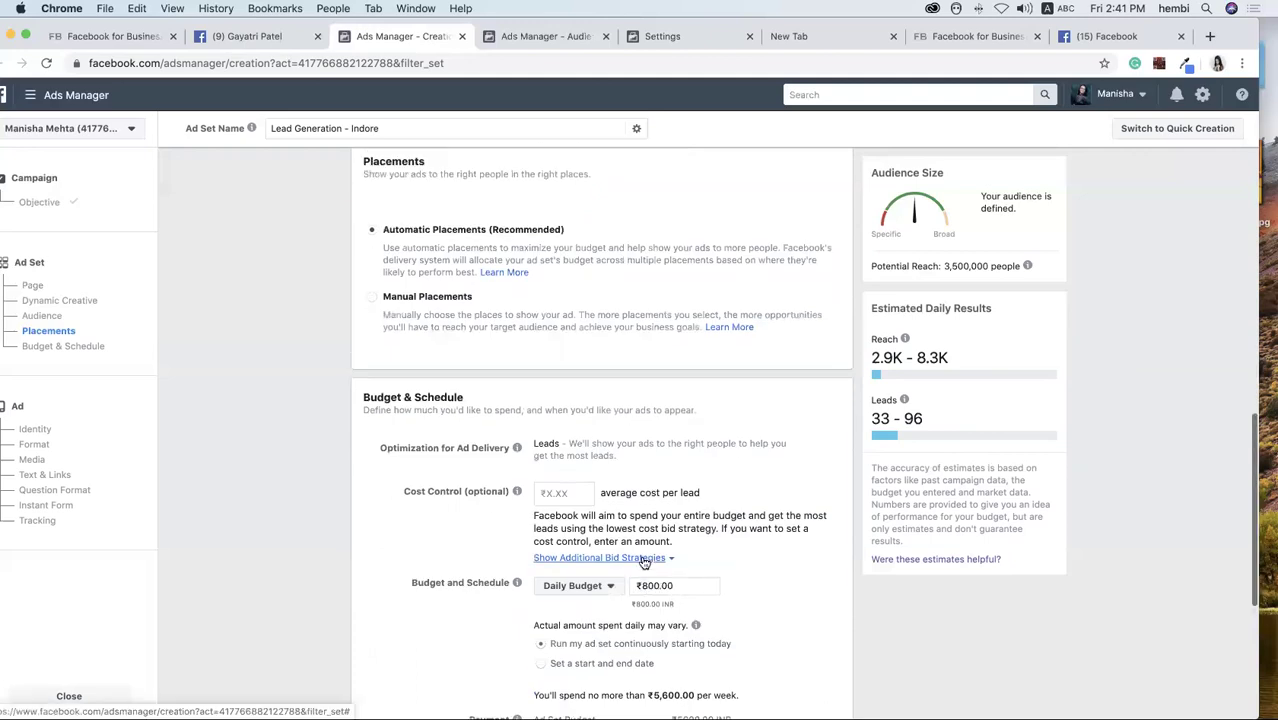
pyautogui.scroll(-1, 644, 561)
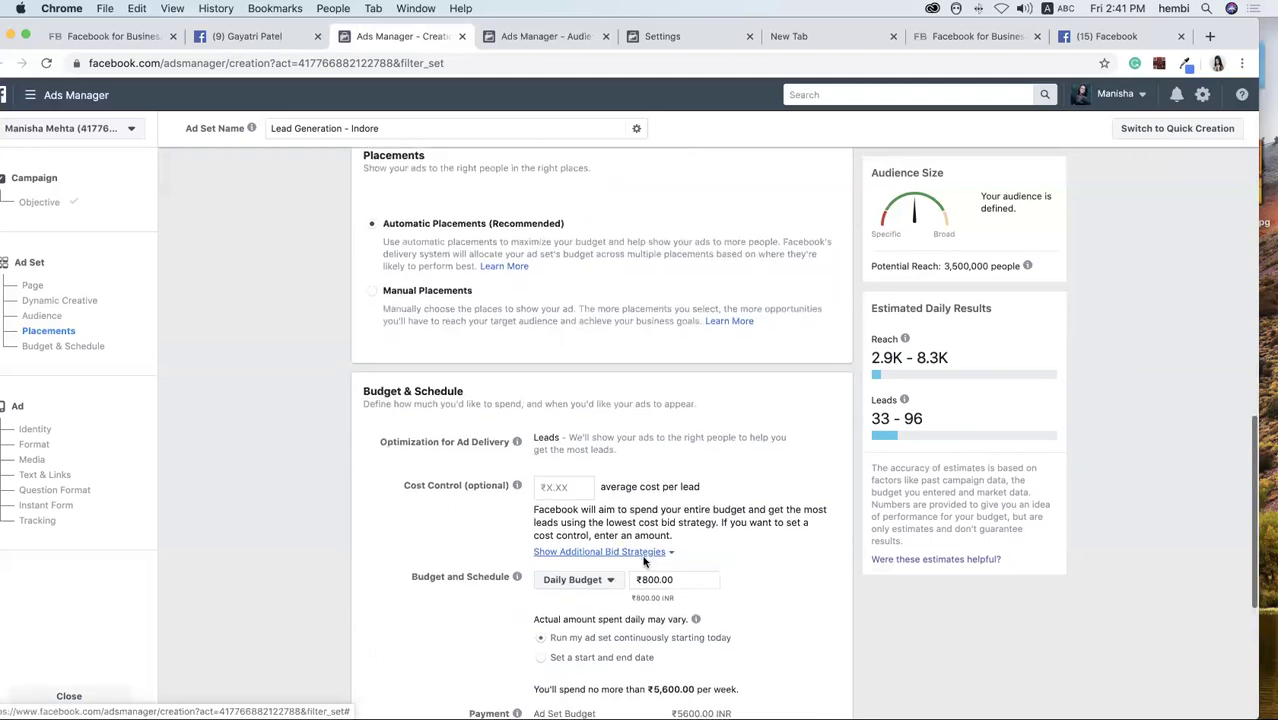
pyautogui.scroll(5, 644, 561)
pyautogui.scroll(4, 644, 561)
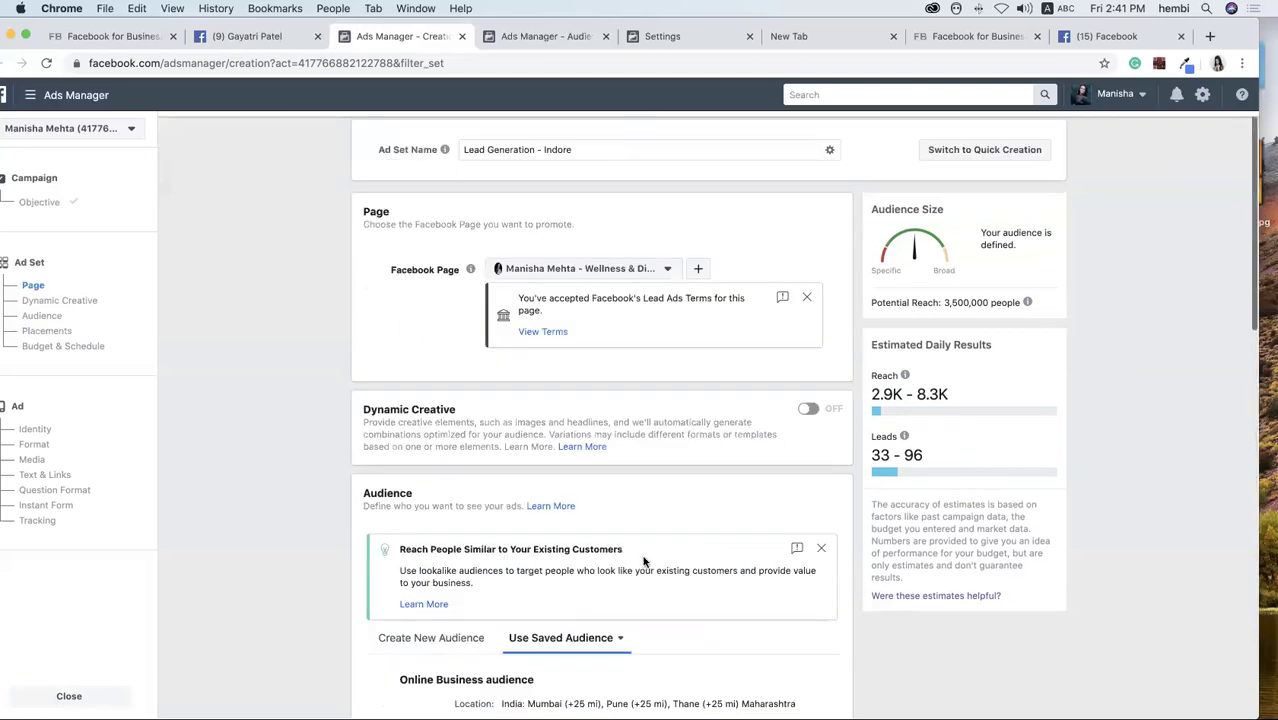
pyautogui.scroll(1, 644, 561)
pyautogui.scroll(-3, 644, 561)
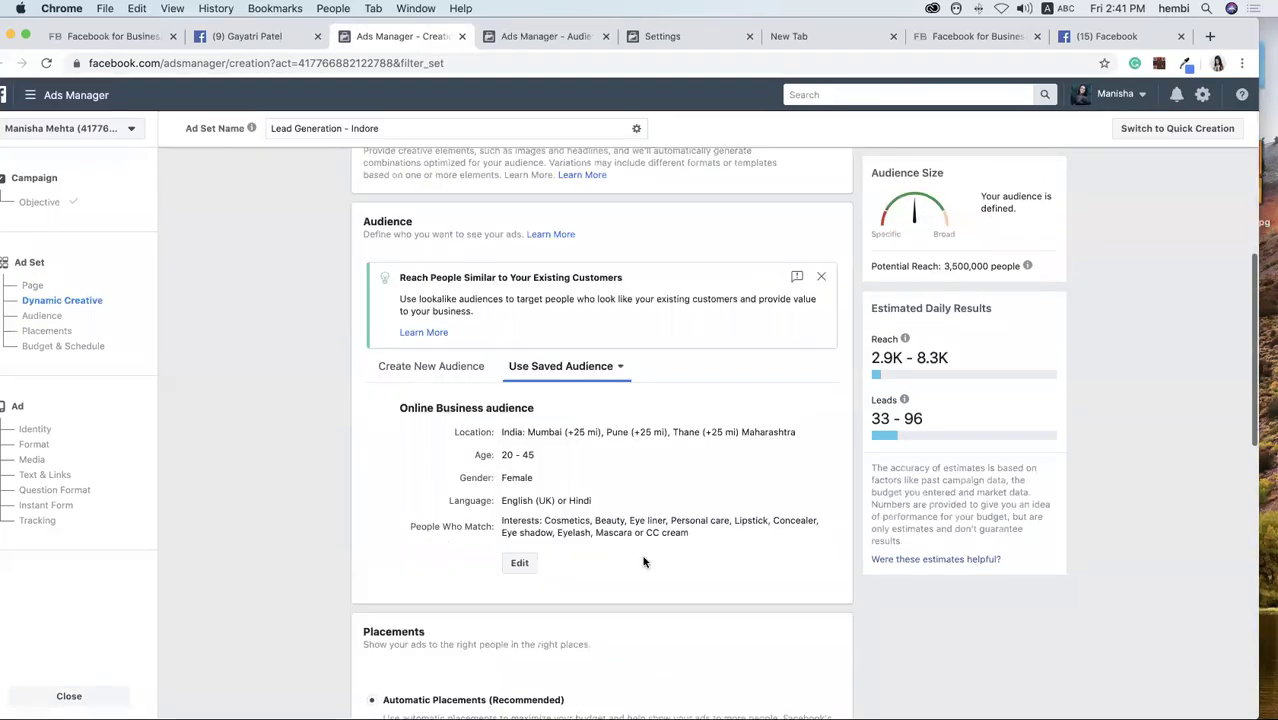
pyautogui.scroll(-2, 644, 561)
pyautogui.scroll(-1, 644, 561)
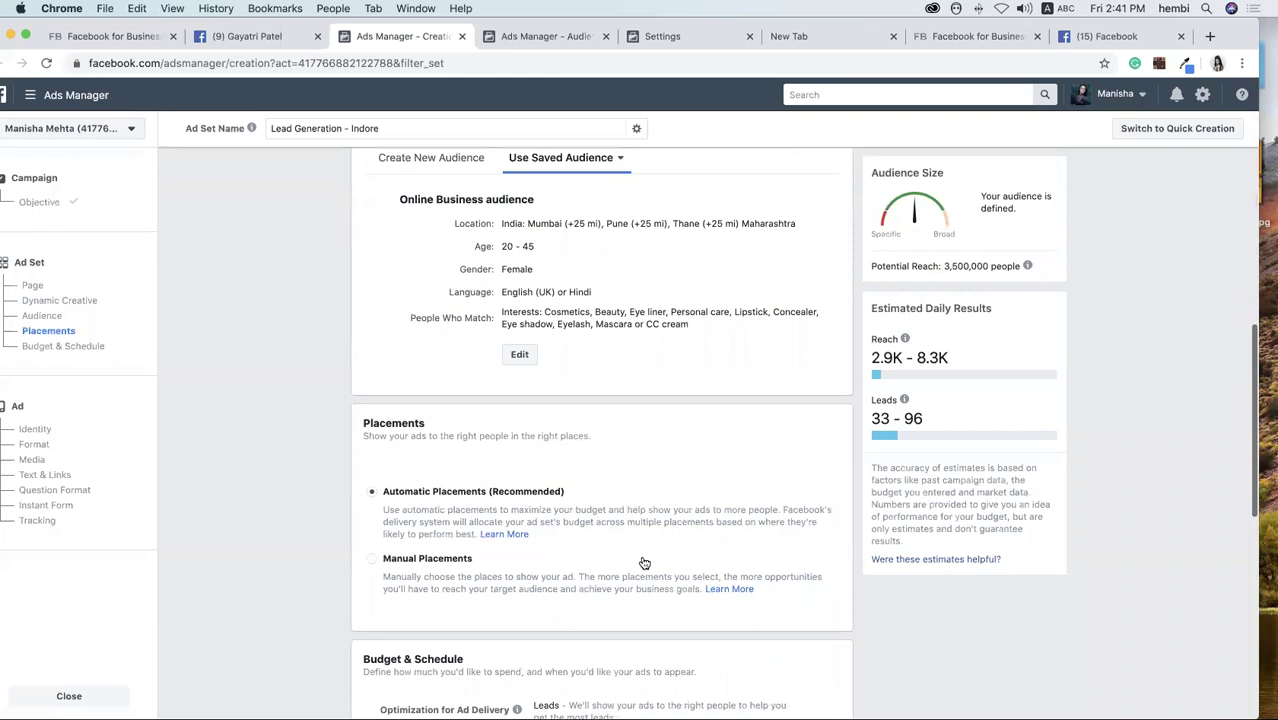
pyautogui.scroll(-1, 644, 561)
pyautogui.scroll(1, 644, 561)
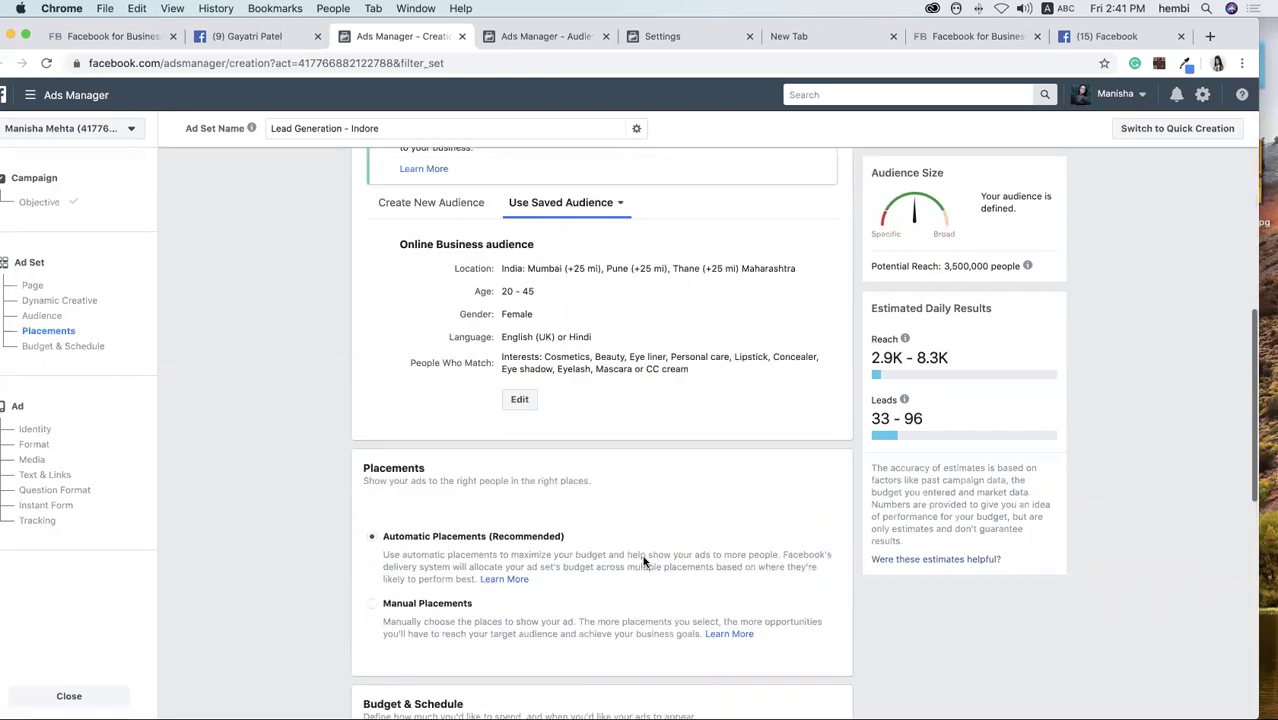
pyautogui.scroll(-4, 644, 561)
pyautogui.scroll(-3, 644, 561)
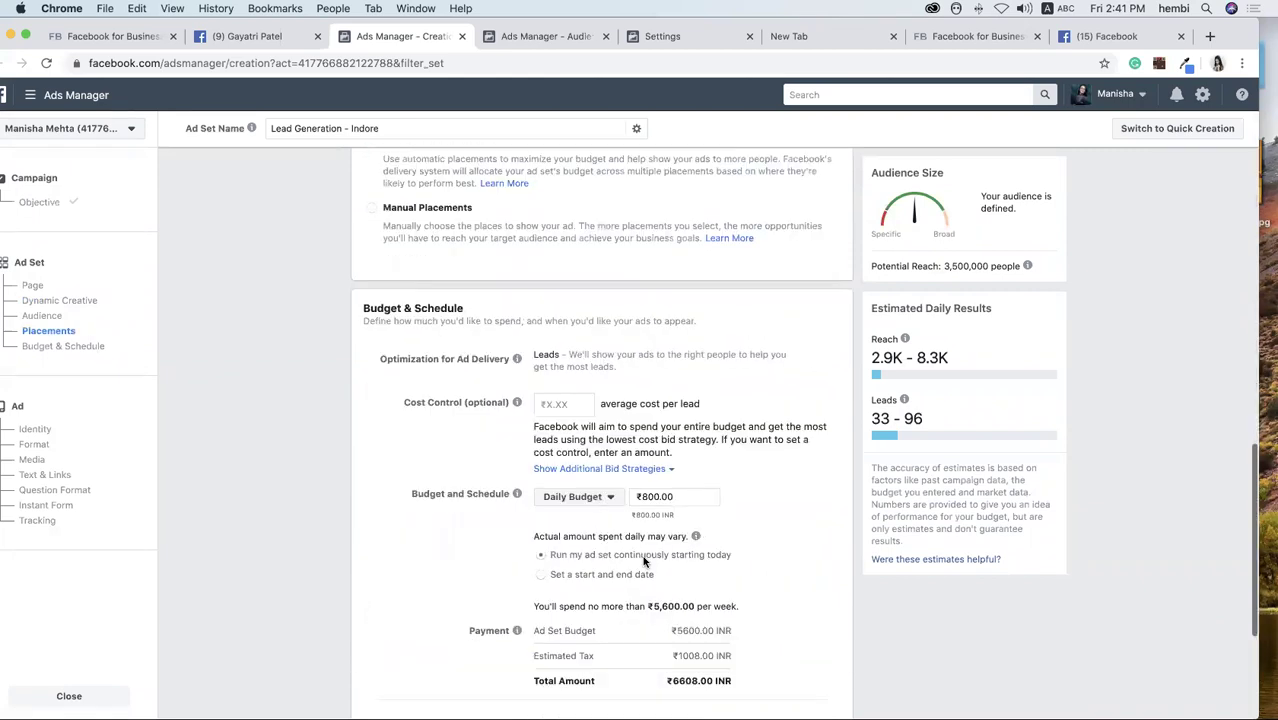
pyautogui.scroll(-1, 644, 561)
# Lower the daily budget from ₹800.00 to ₹200.00, totalling ₹1,652.00 with tax.
pyautogui.click(646, 433)
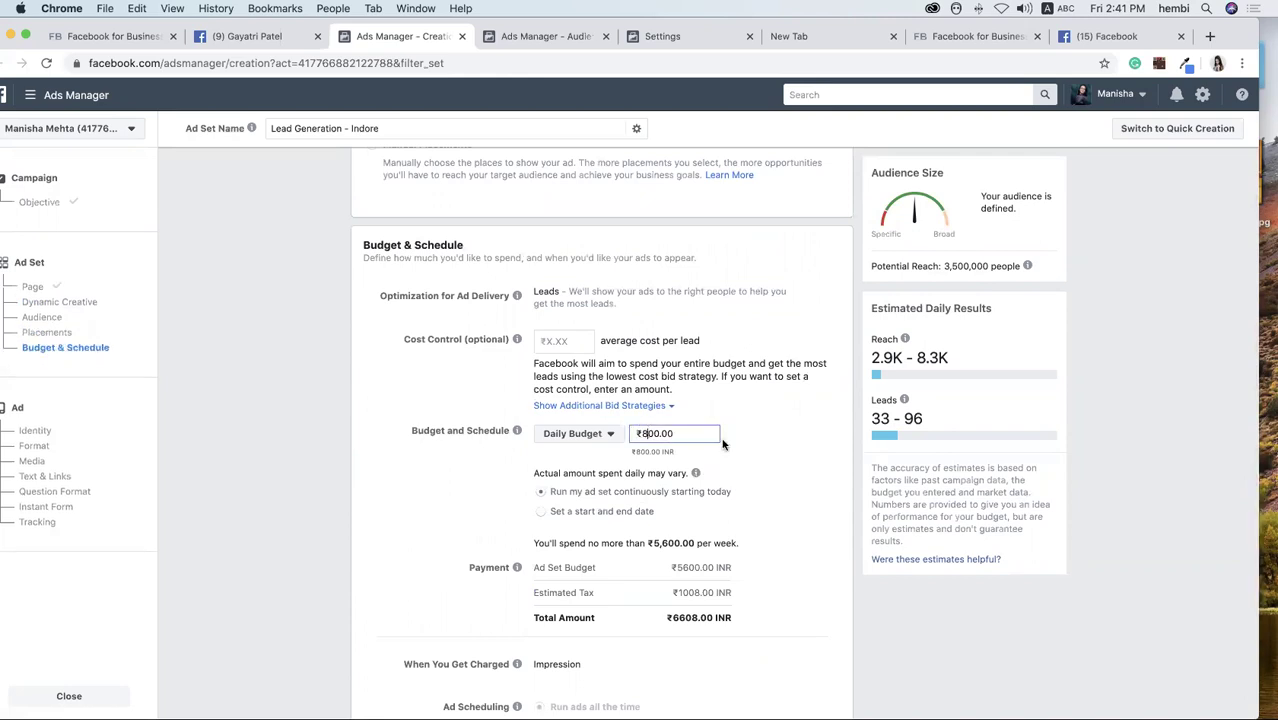
pyautogui.press('BackSpace')
pyautogui.write('2')
pyautogui.click(796, 467)
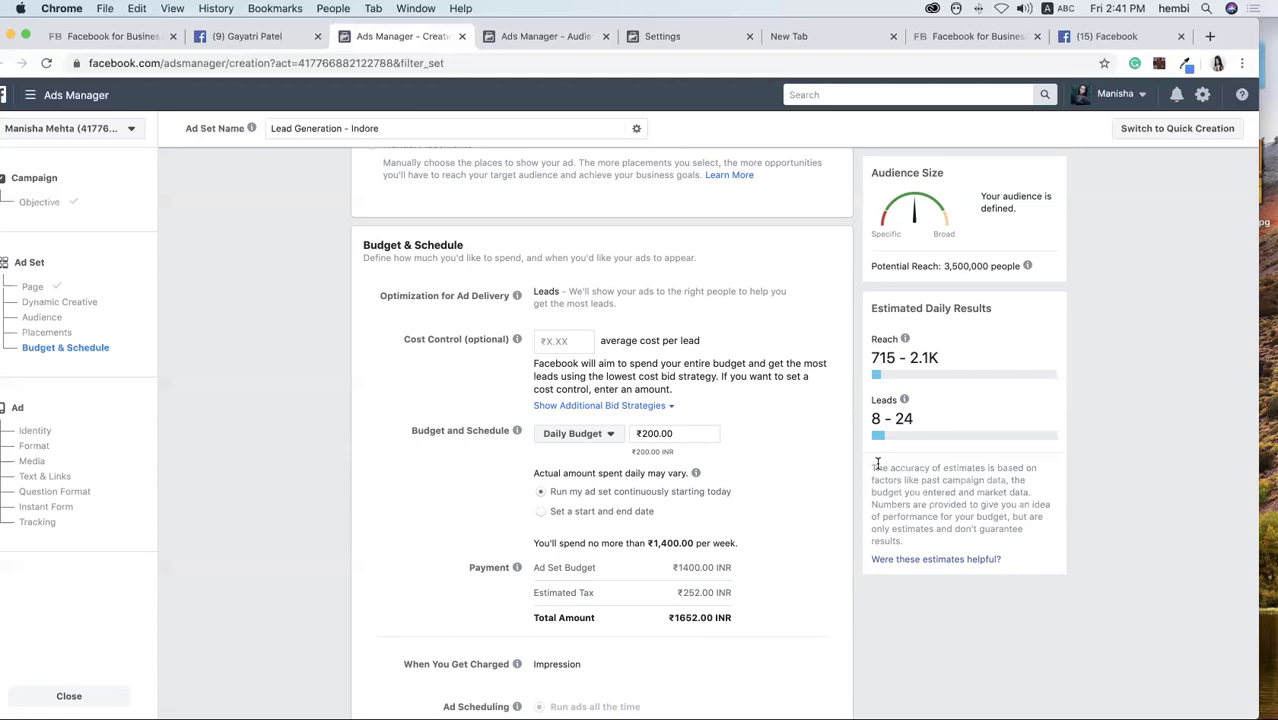
pyautogui.scroll(-1, 662, 489)
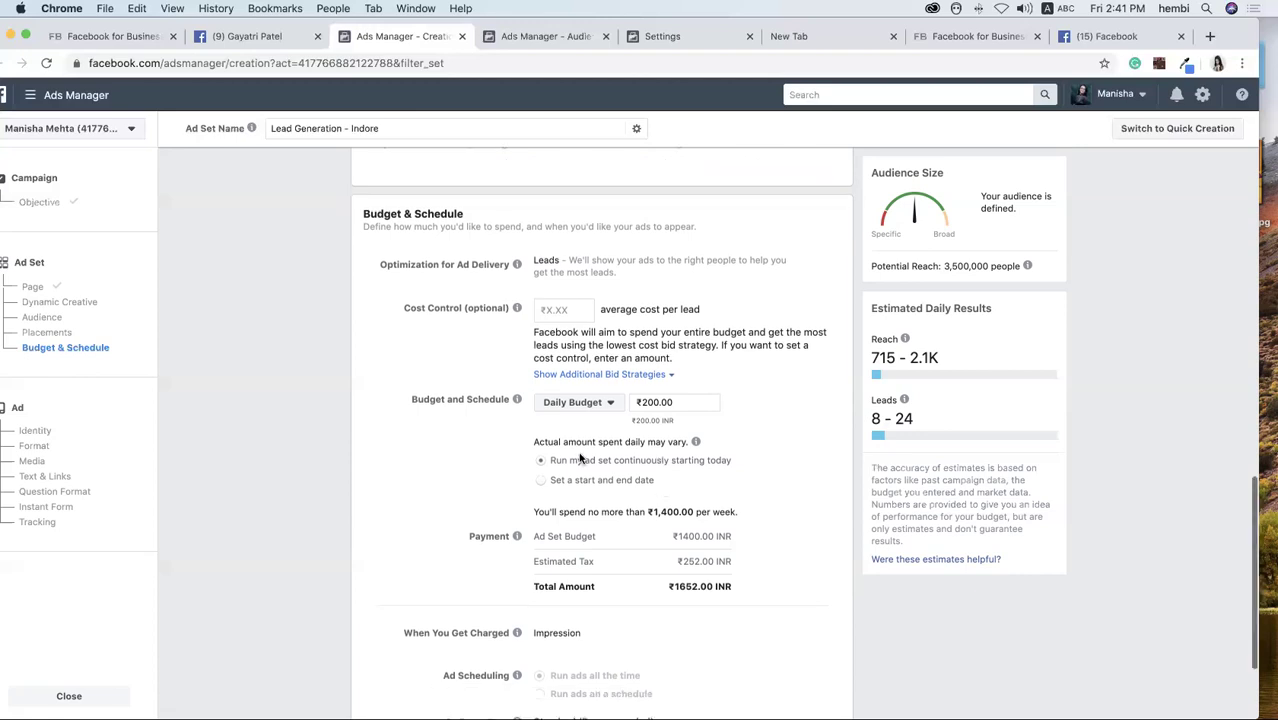
pyautogui.scroll(-1, 597, 436)
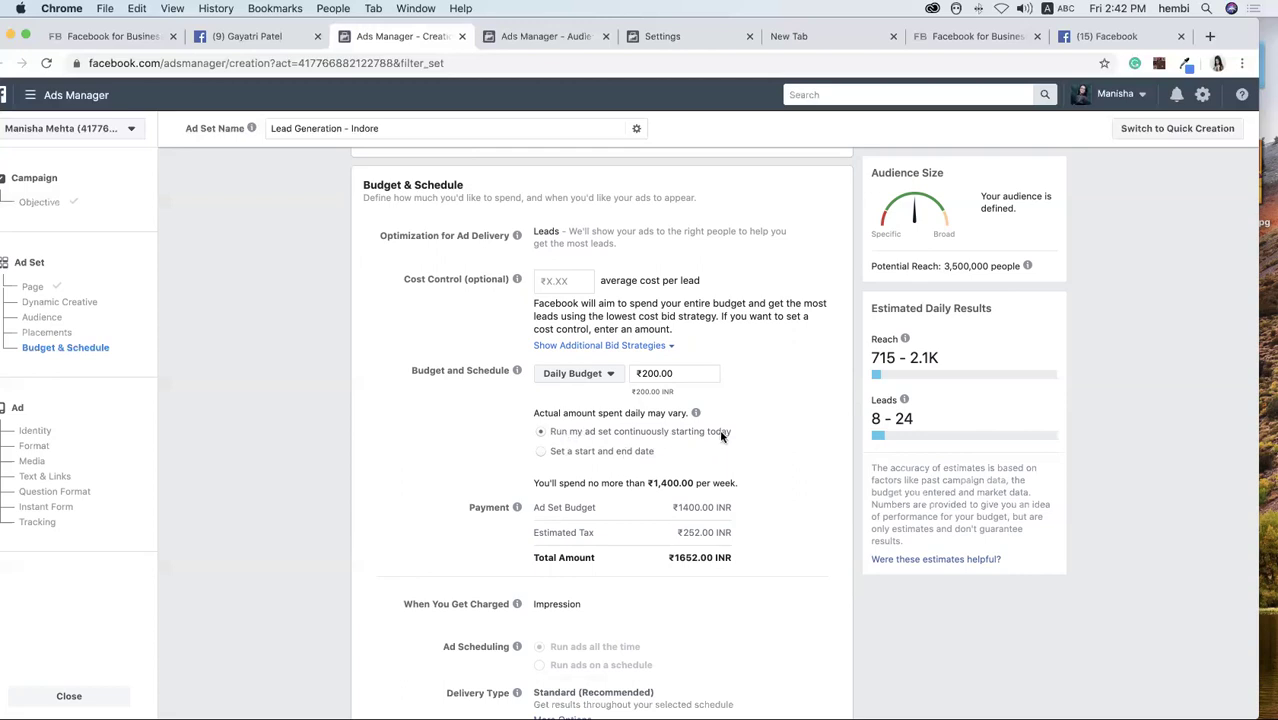
# Switch to a start and end date schedule ending May 13, 2020.
pyautogui.click(543, 453)
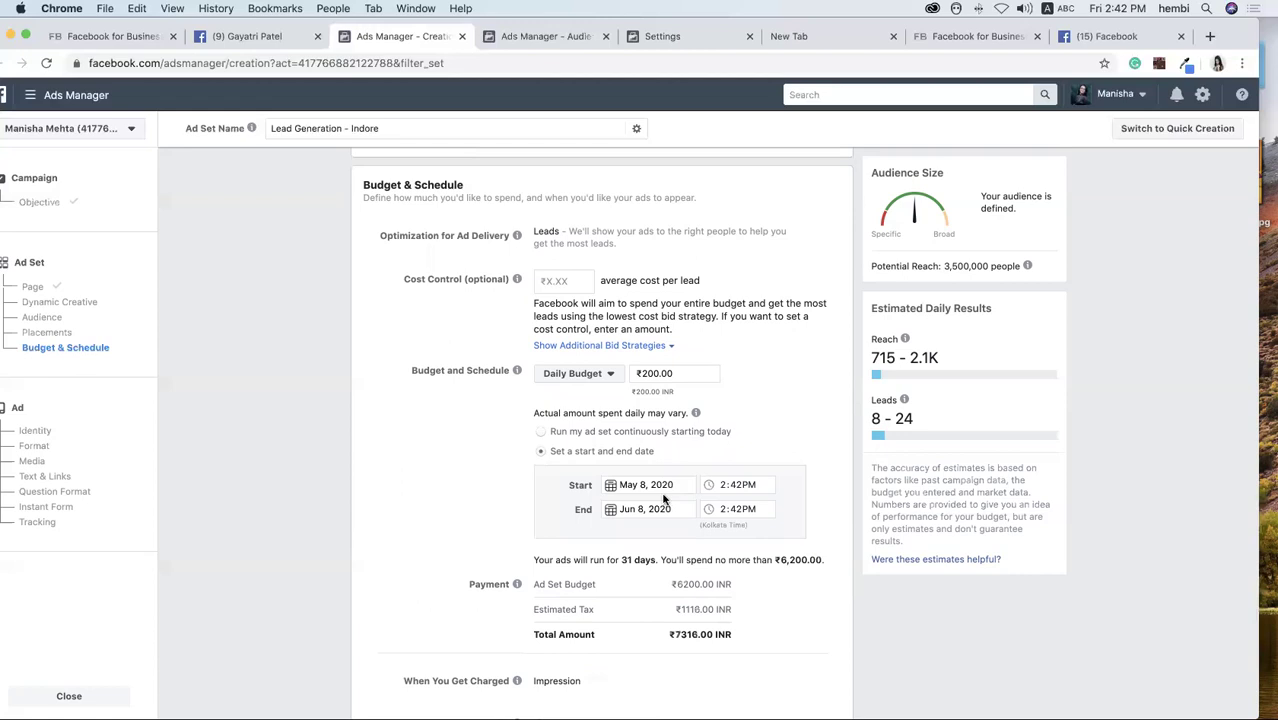
pyautogui.click(610, 509)
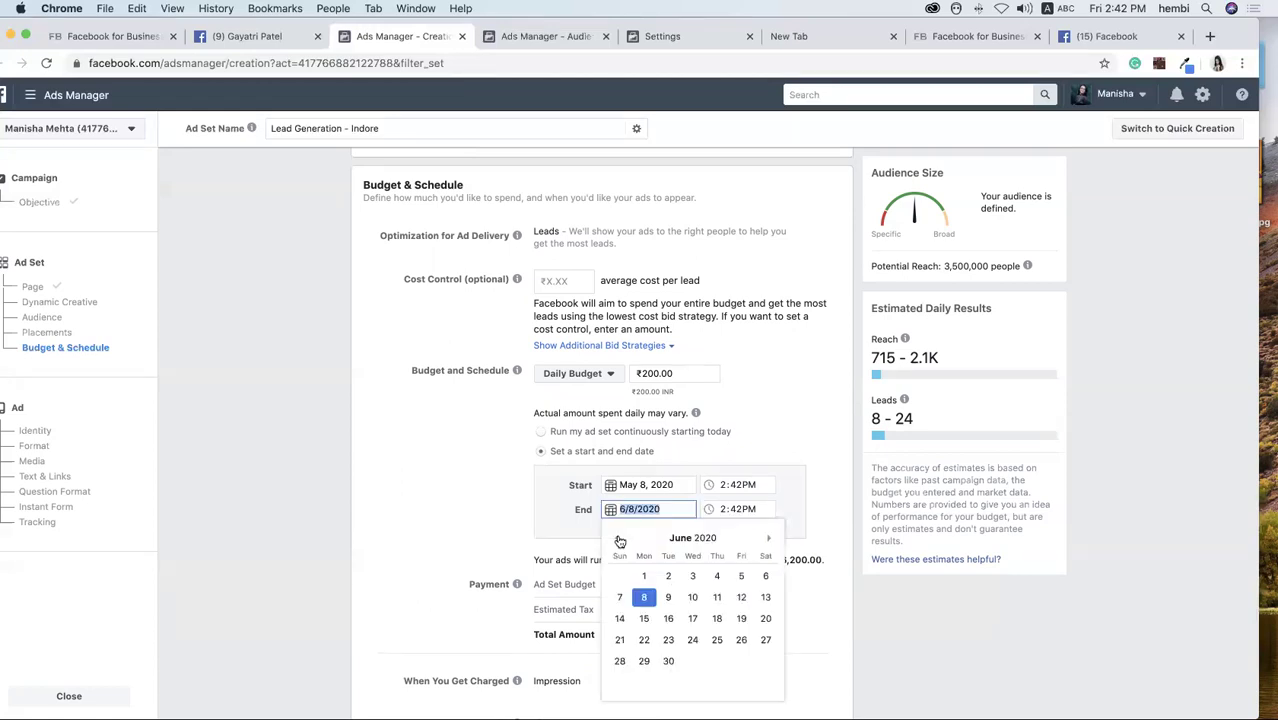
pyautogui.click(618, 539)
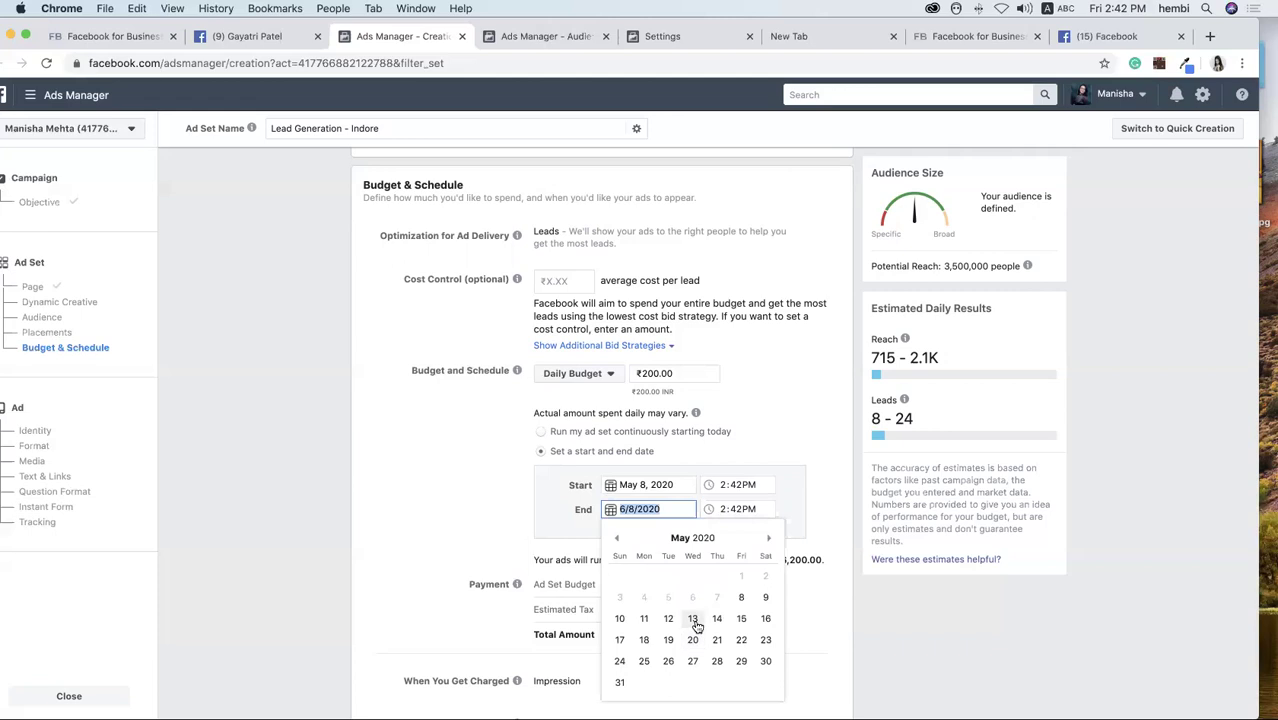
pyautogui.click(693, 619)
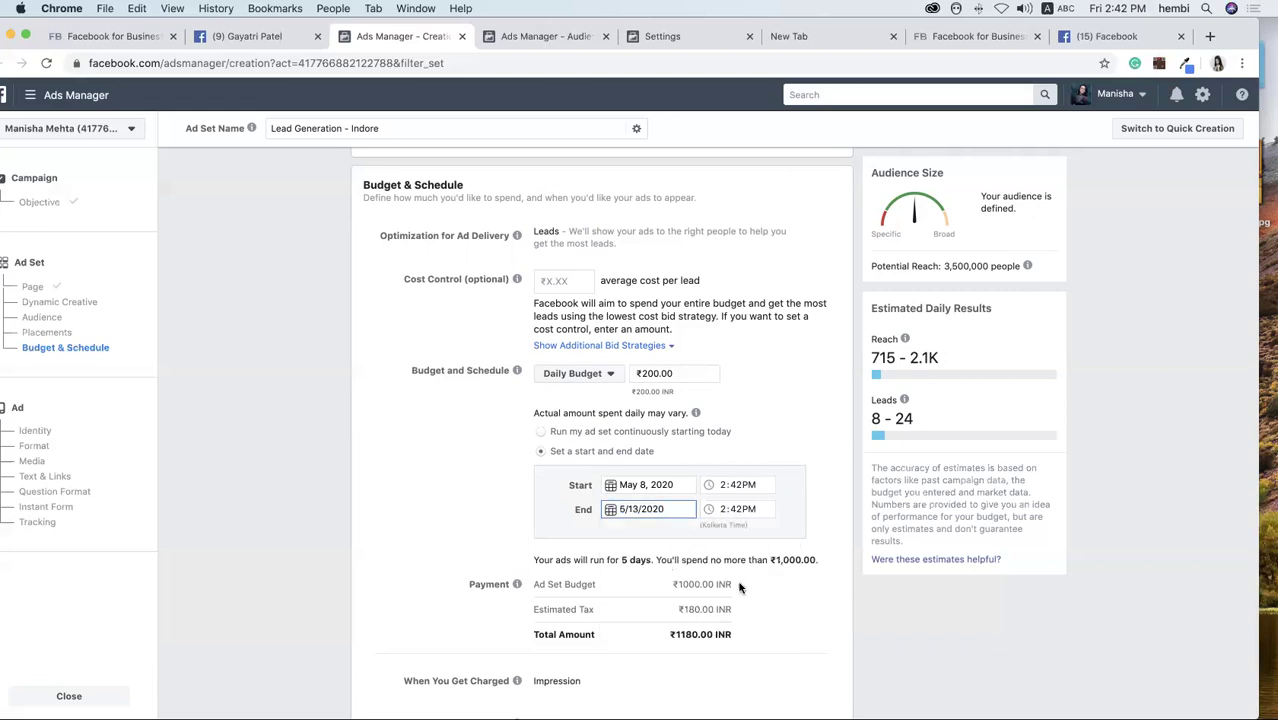
pyautogui.scroll(-1, 559, 550)
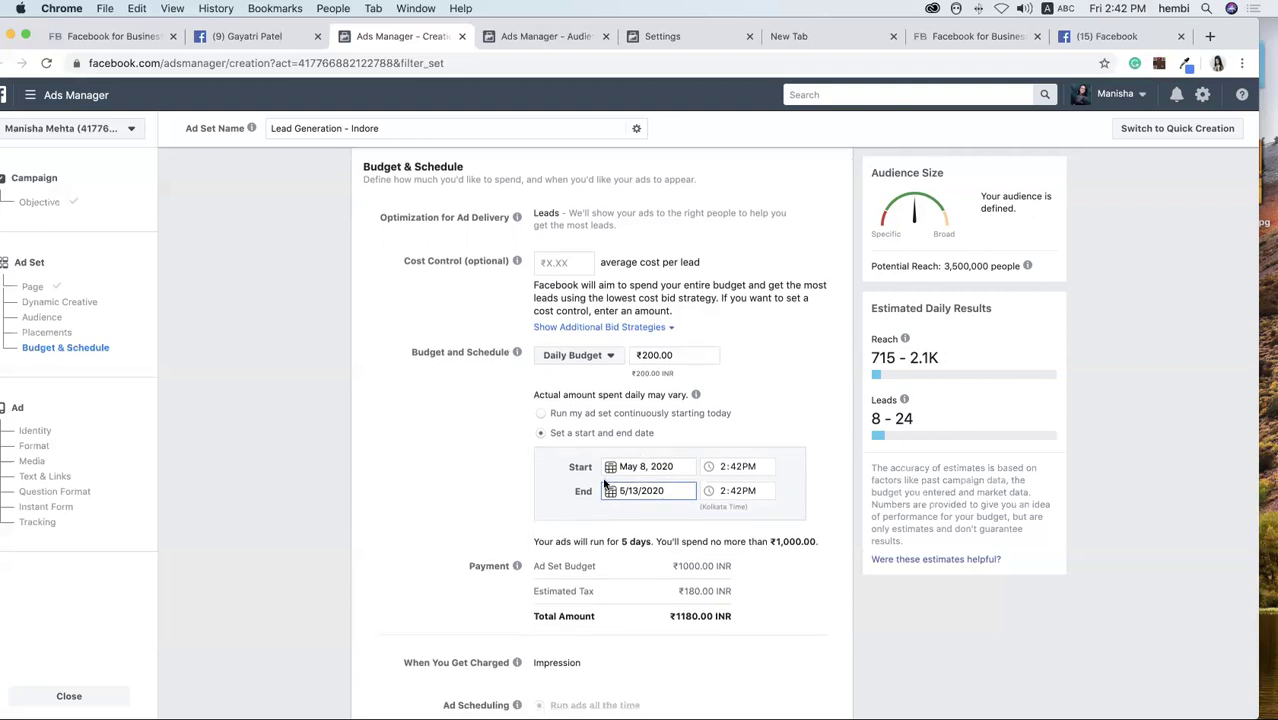
# Set the May 13 end time to 11:00 PM, bringing the total to ₹1,261.62.
pyautogui.click(758, 467)
pyautogui.click(758, 467)
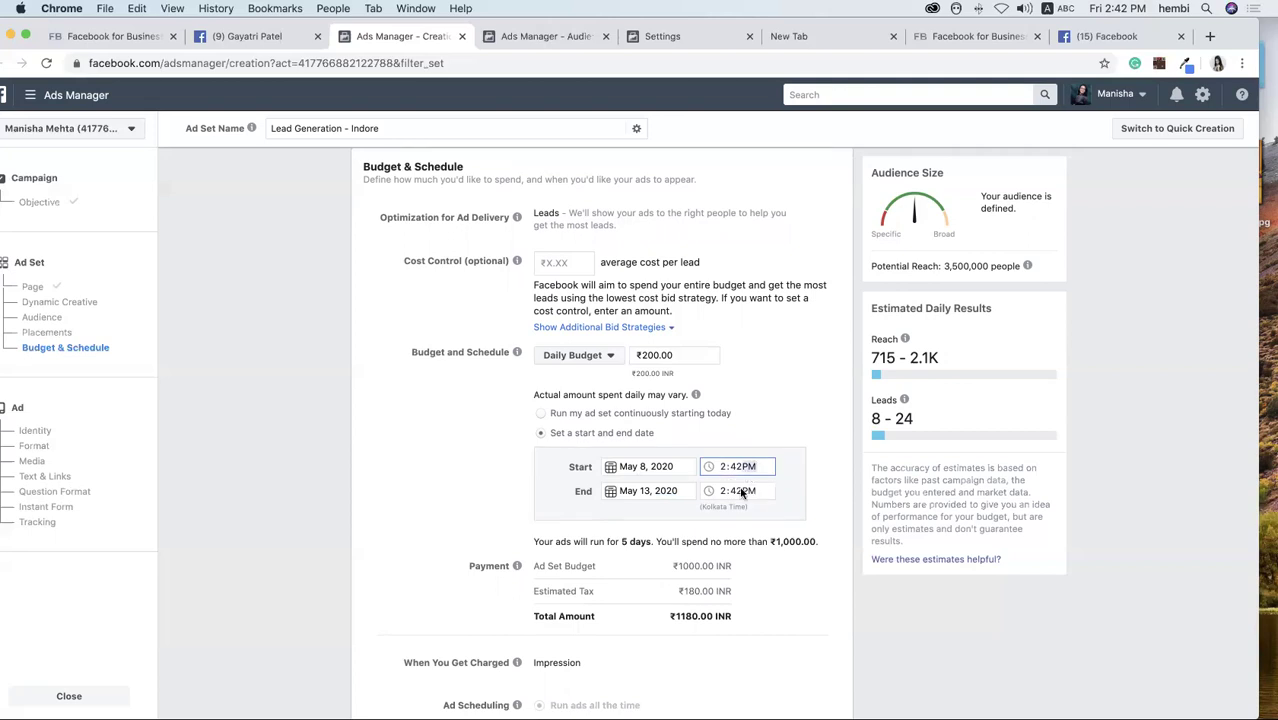
pyautogui.moveTo(756, 493); pyautogui.dragTo(711, 493)
pyautogui.press('Return')
pyautogui.scroll(-1, 758, 491)
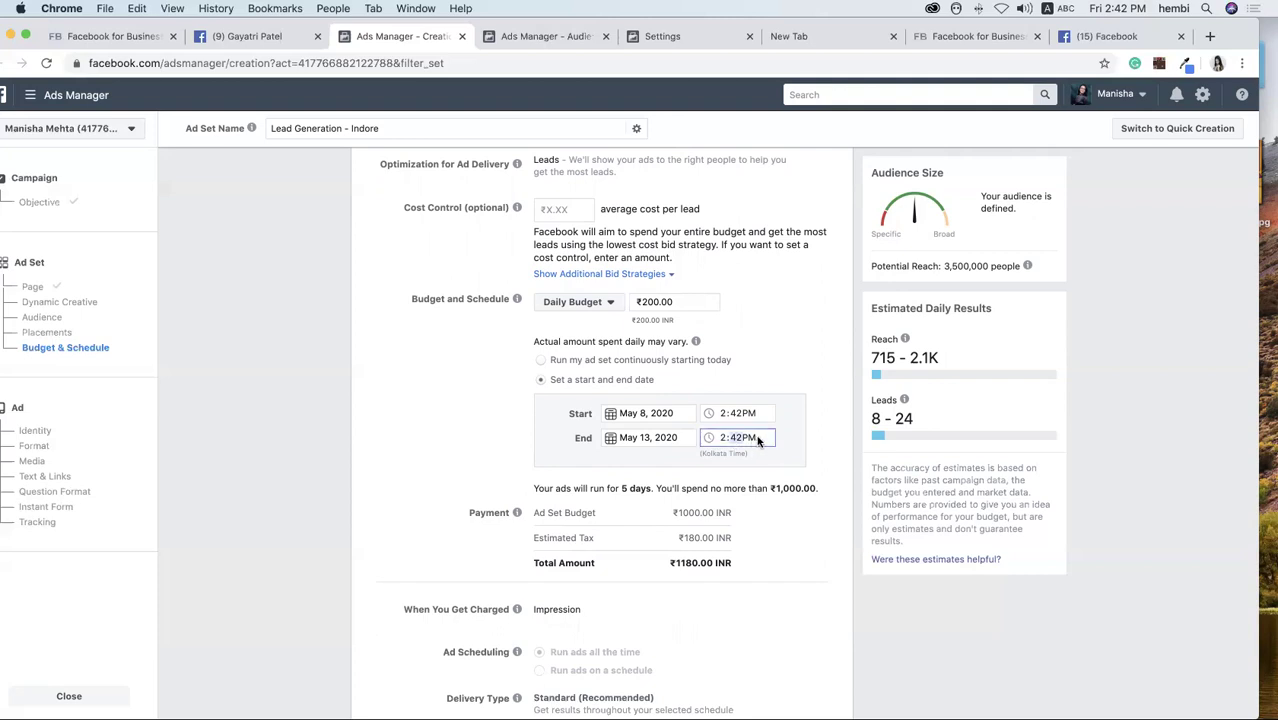
pyautogui.click(722, 440)
pyautogui.write('11:')
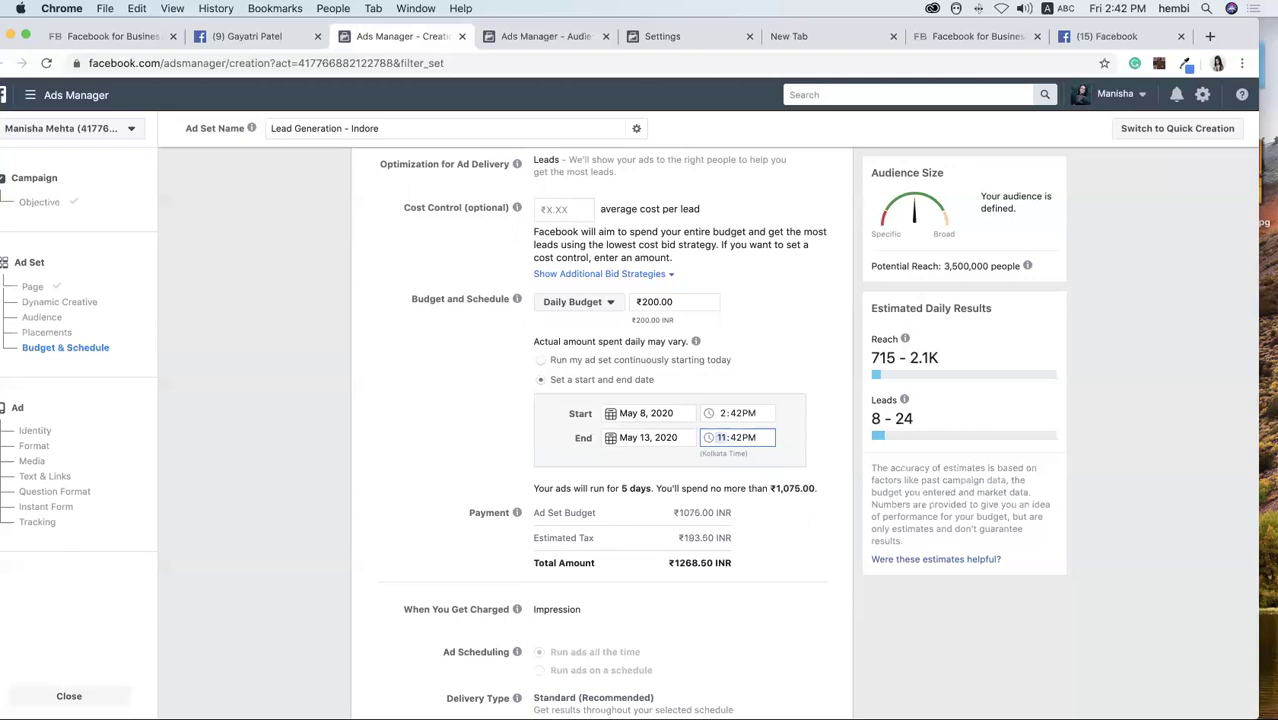
pyautogui.write('00')
pyautogui.click(691, 439)
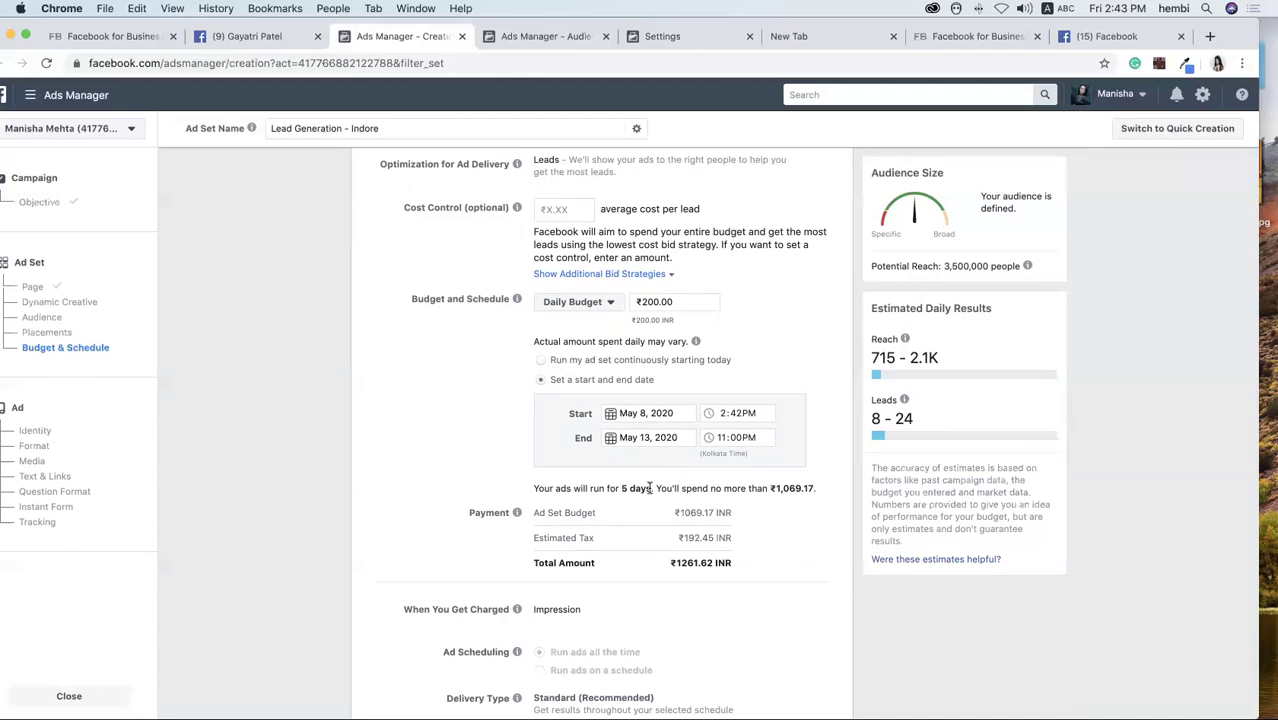
pyautogui.scroll(-1, 650, 488)
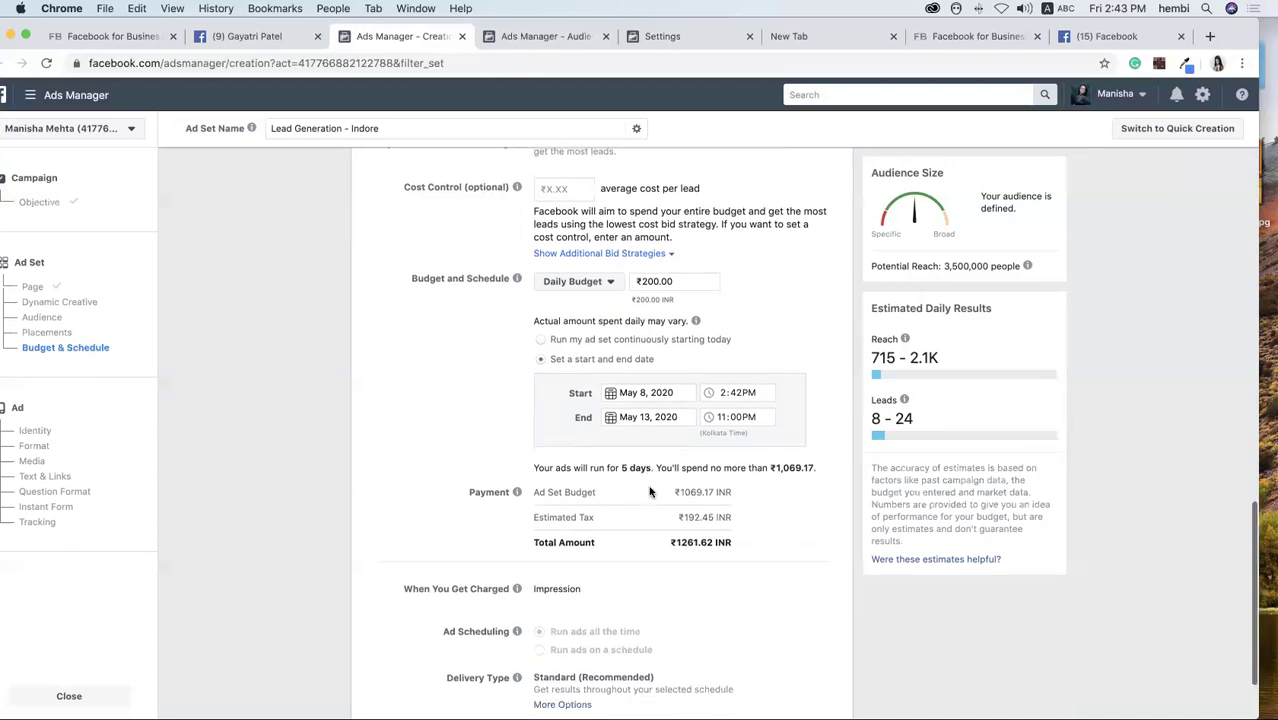
pyautogui.scroll(-1, 650, 491)
pyautogui.scroll(-1, 650, 491)
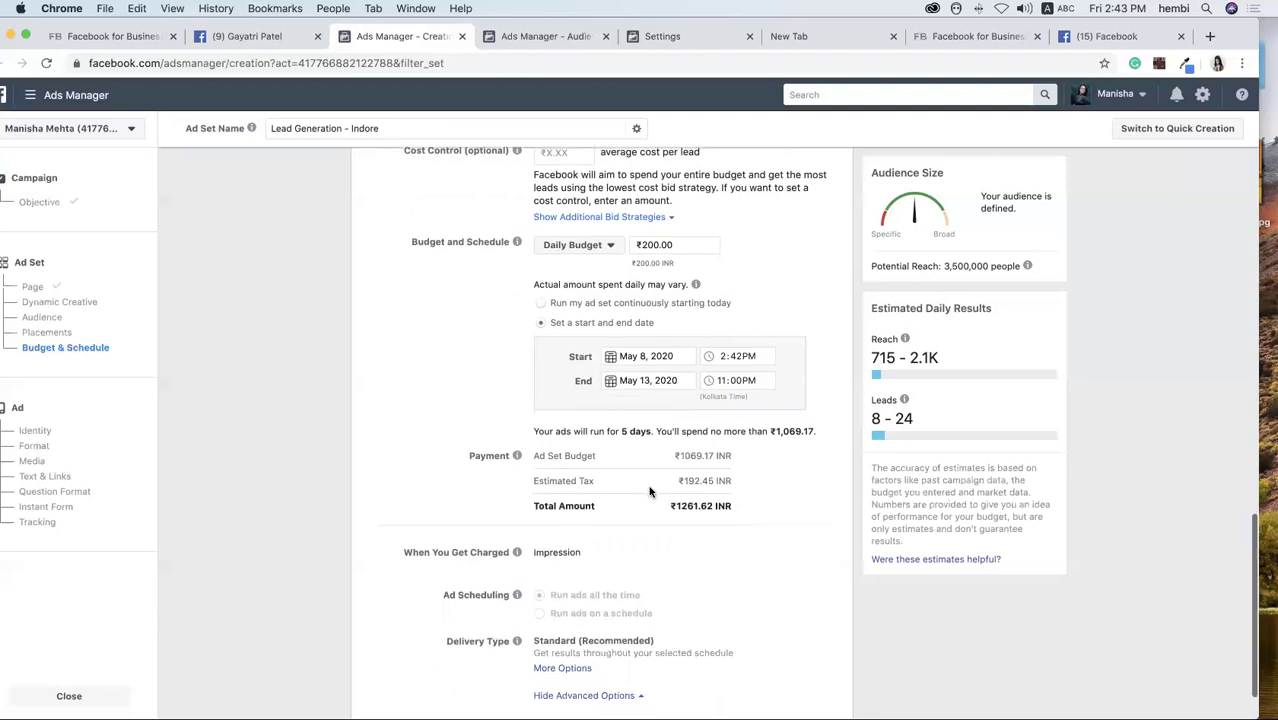
pyautogui.scroll(-1, 650, 491)
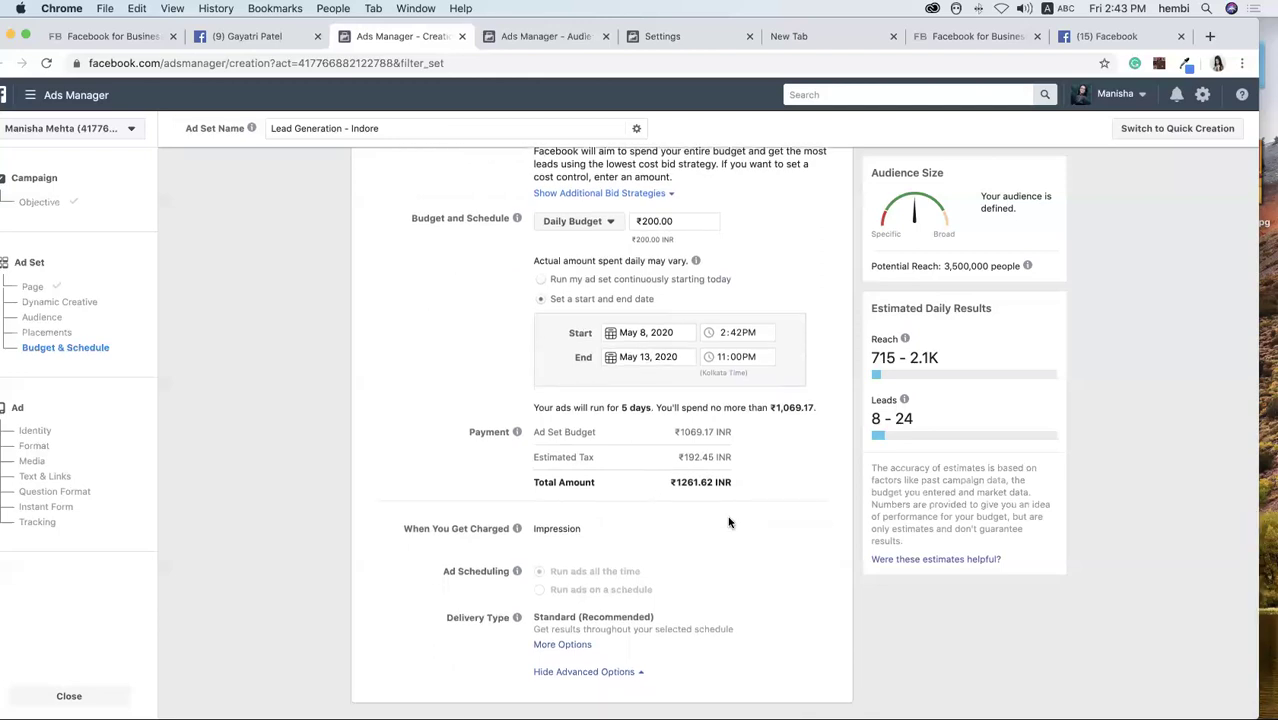
pyautogui.scroll(-1, 729, 522)
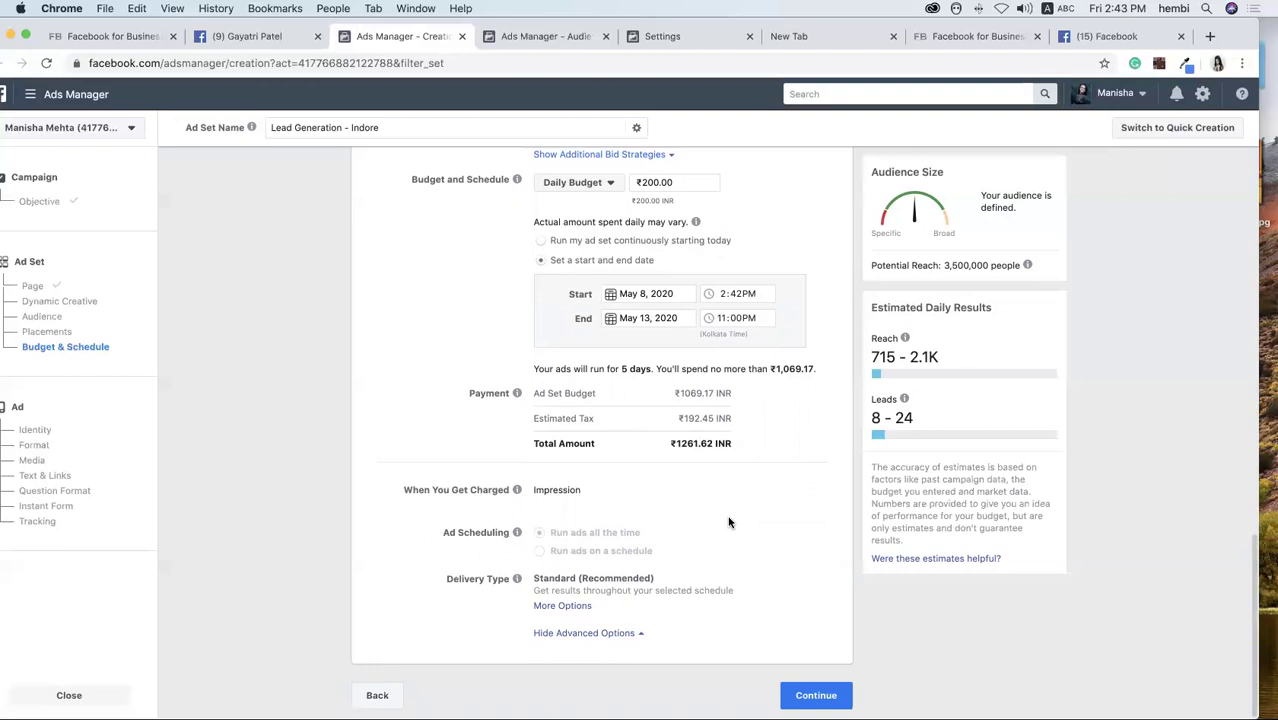